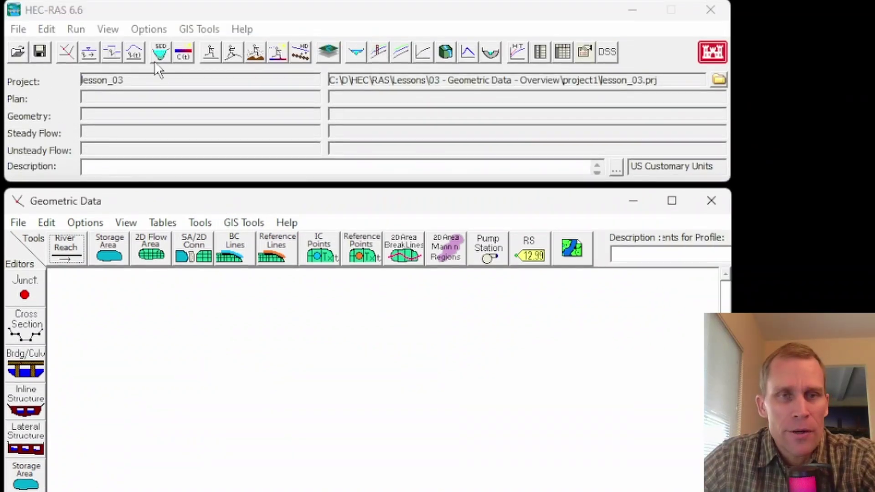
left_click(160, 14)
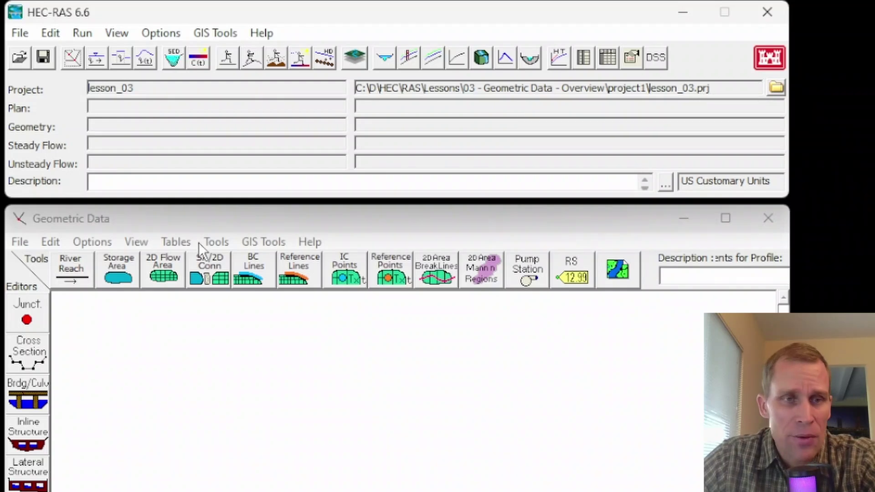
mouse_move(207, 217)
left_mouse_down()
mouse_move(207, 230)
mouse_move(215, 225)
left_mouse_up()
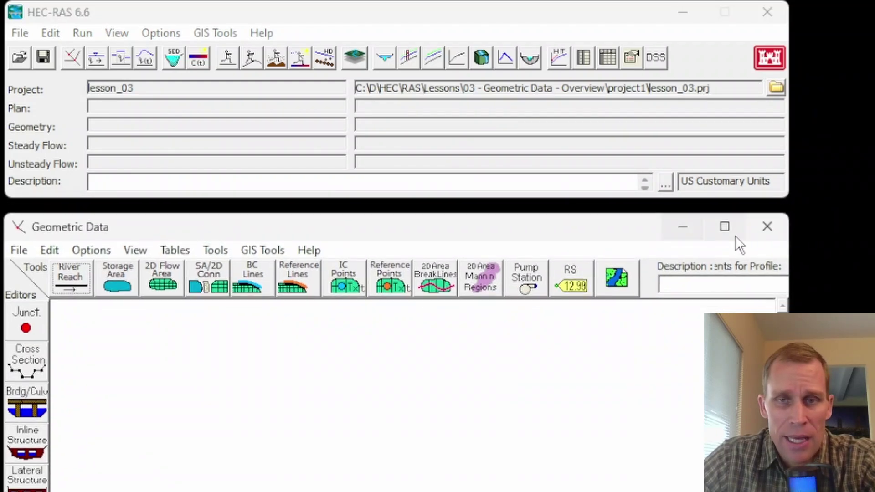
left_click(768, 226)
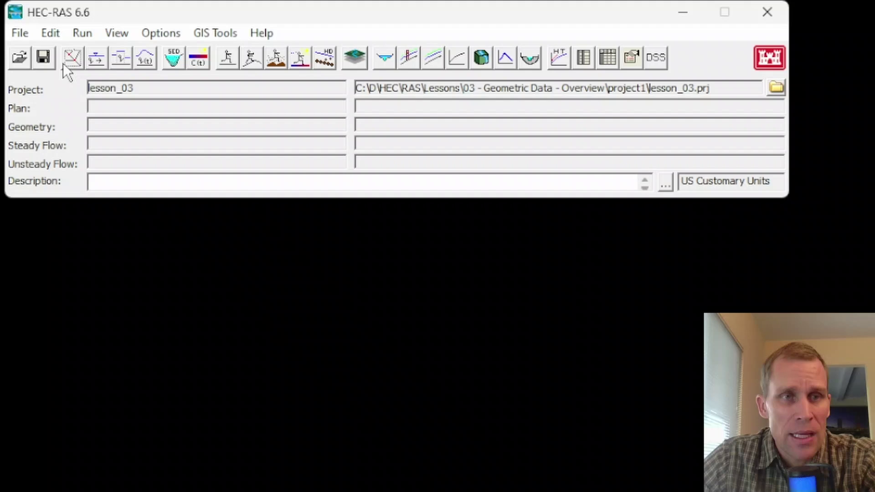
left_click(53, 34)
left_click(68, 55)
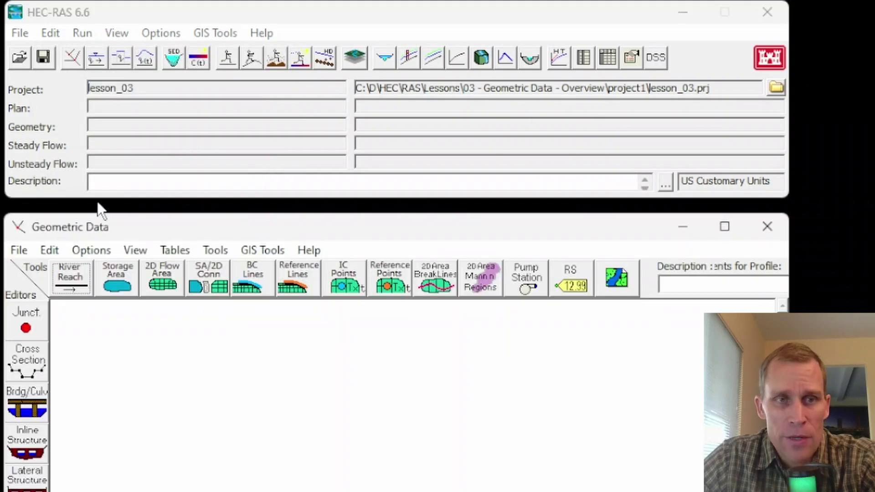
left_click(768, 227)
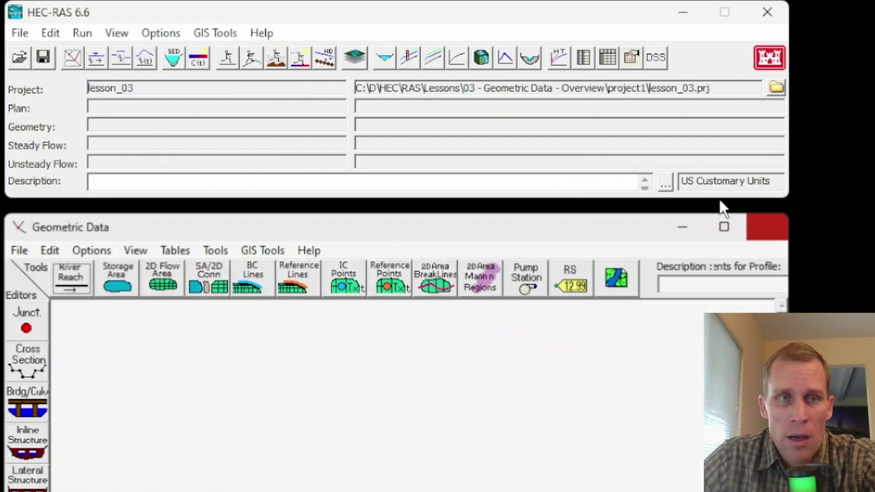
left_click(74, 63)
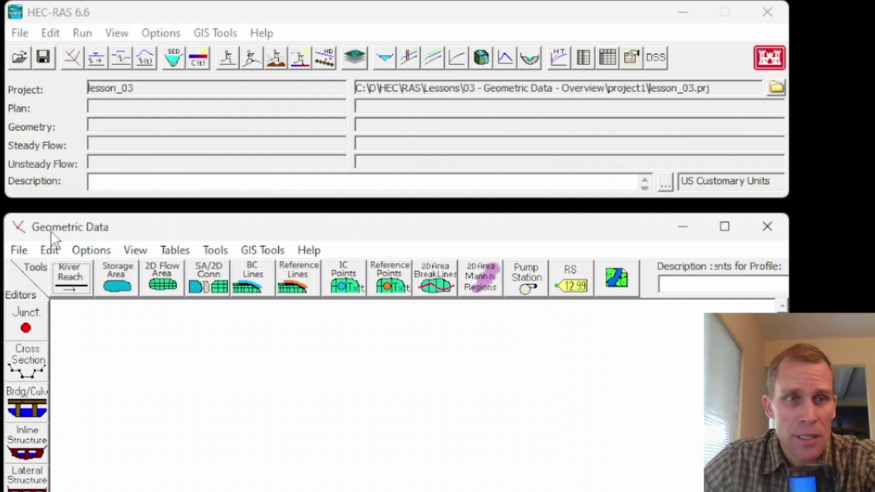
mouse_move(118, 223)
left_mouse_down()
mouse_move(130, 223)
mouse_move(122, 221)
left_mouse_up()
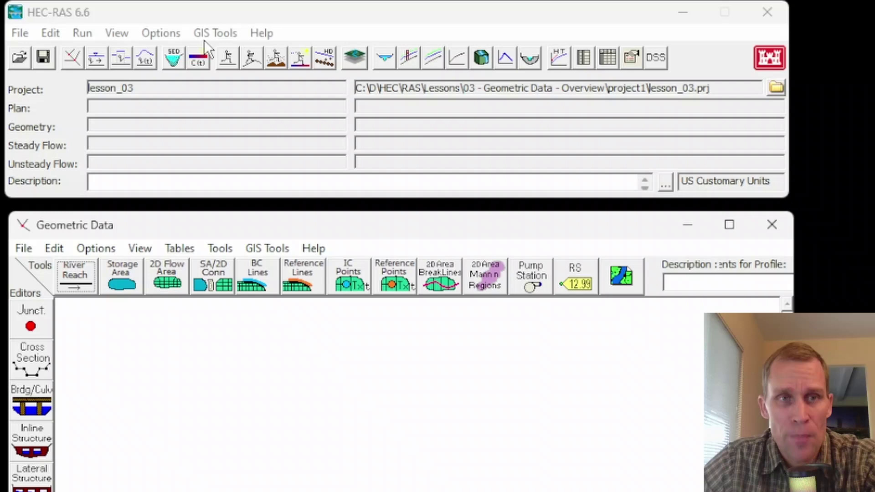
- Launch RAS Mapper from the GIS Tools menu
left_click(167, 34)
mouse_move(199, 32)
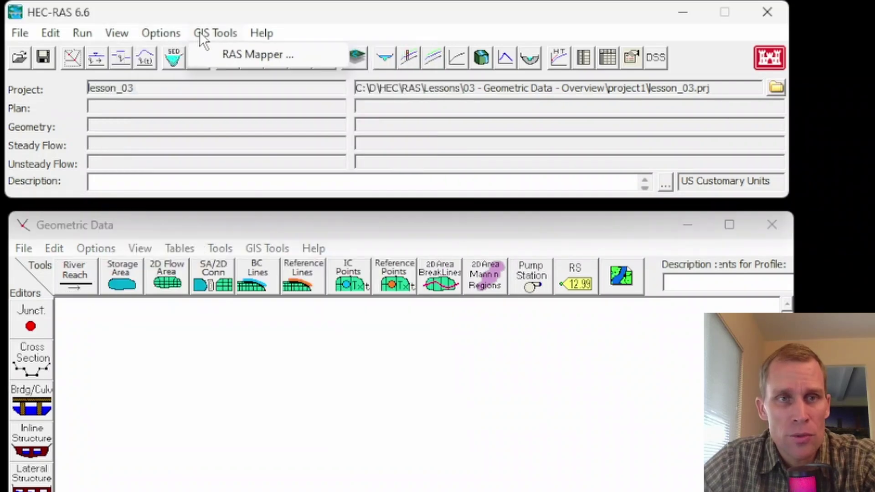
left_click(228, 53)
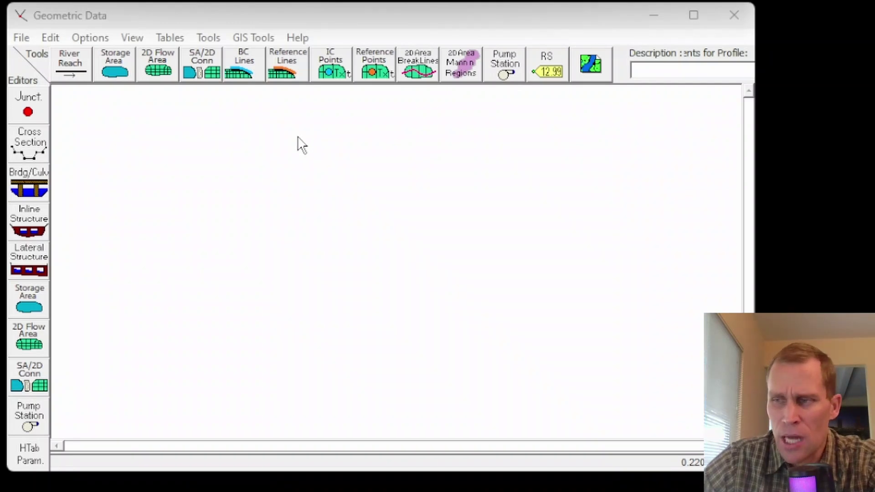
left_click(80, 58)
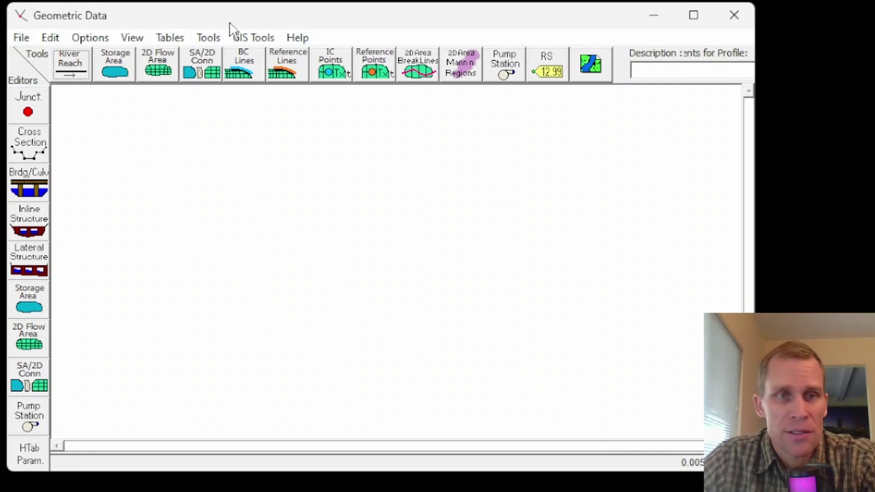
left_click(23, 31)
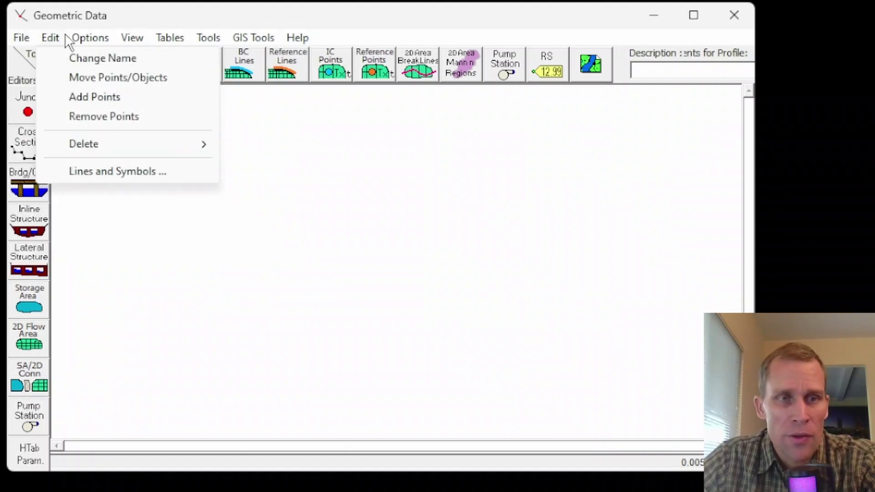
mouse_move(179, 43)
left_click(310, 16)
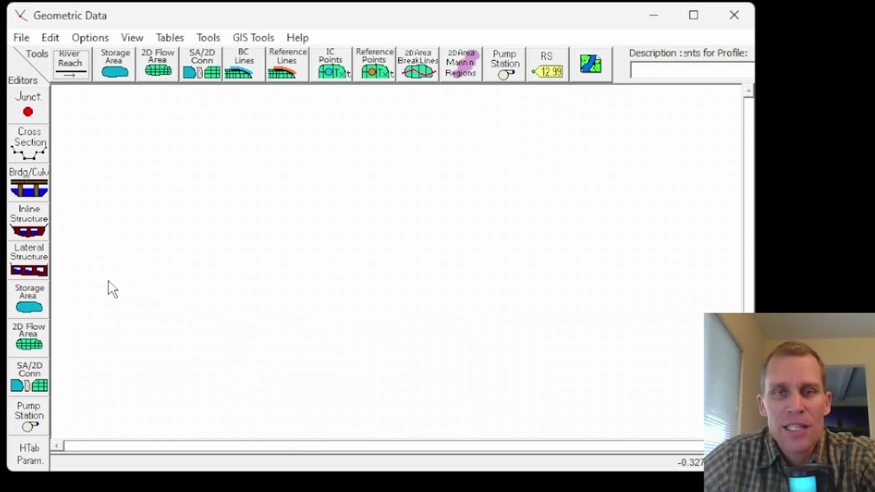
- Draw a bending reach from upper left downstream and name it River A, Reach 1
left_click(67, 68)
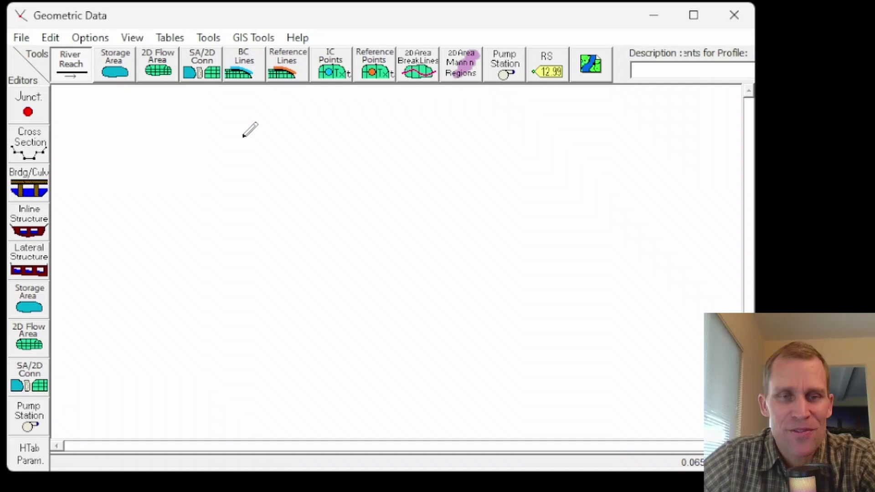
left_click(74, 73)
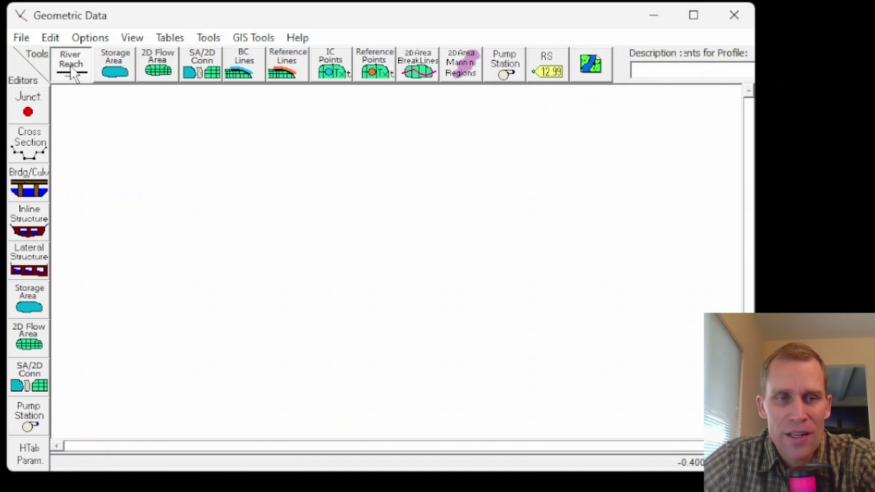
left_click(212, 132)
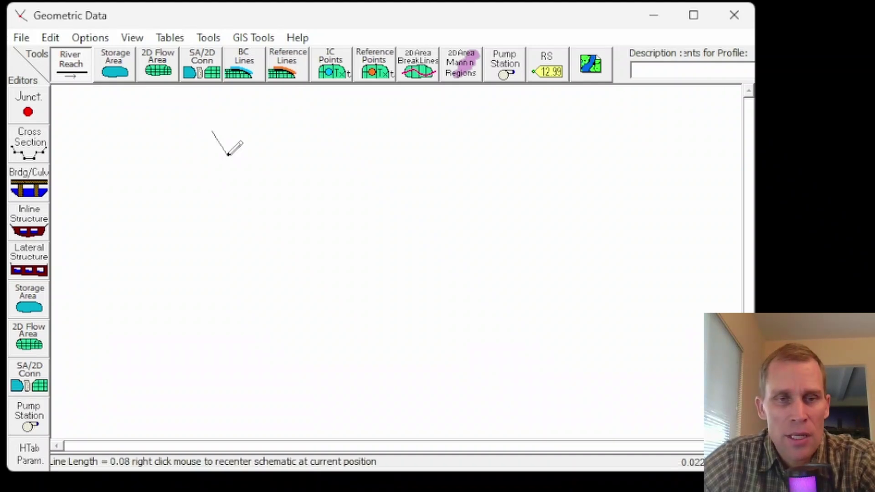
left_click(269, 200)
left_click(270, 248)
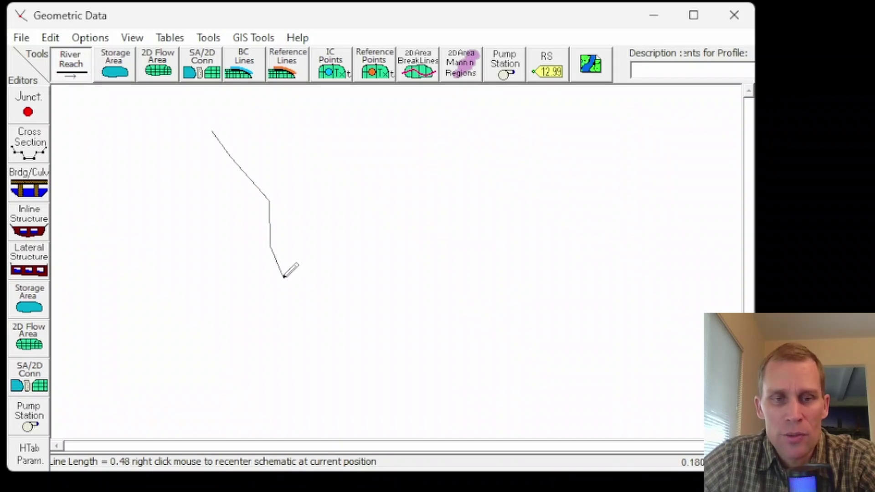
double_click(284, 277)
left_click_drag(631, 117, 453, 119)
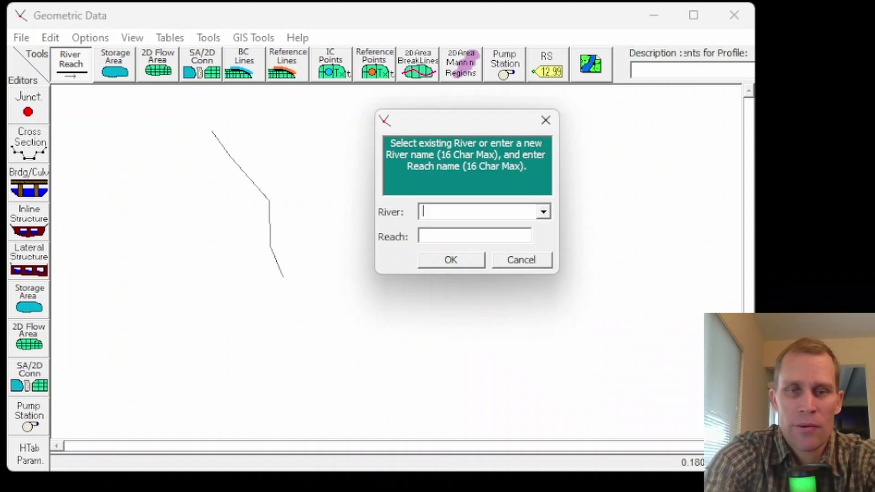
type("River A")
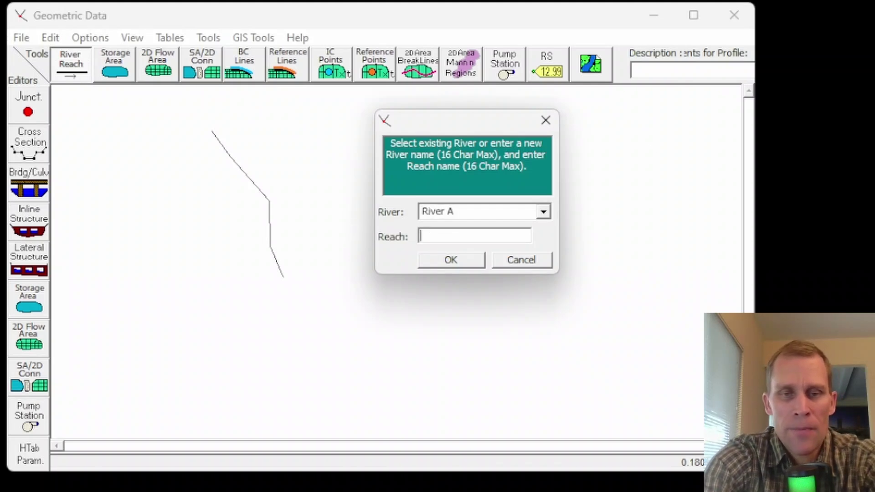
type("Reach 1")
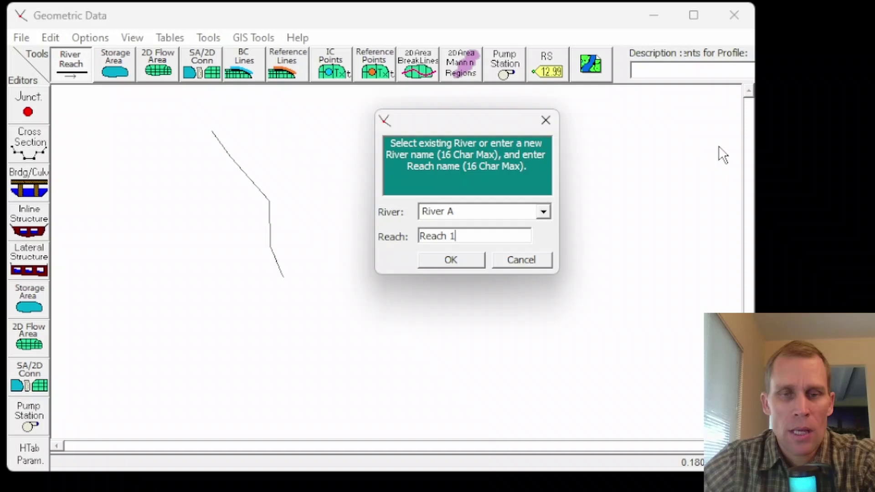
left_click(456, 263)
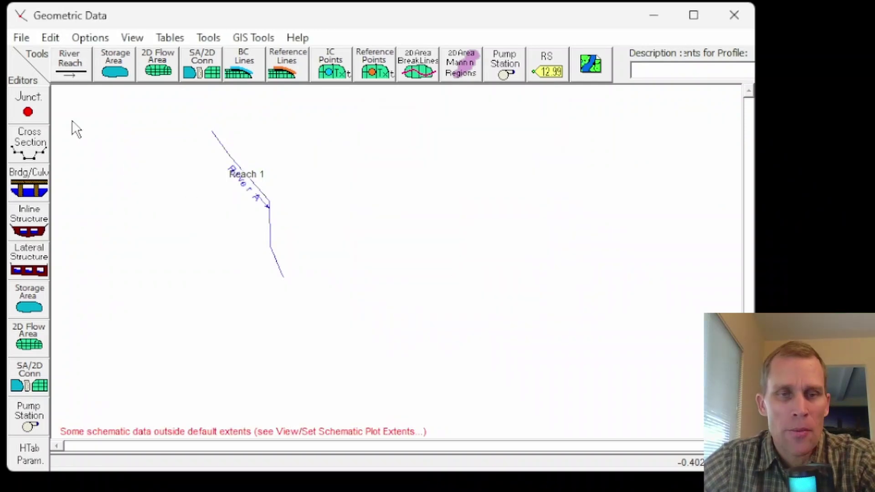
- Draw a new reach from Reach 1's downstream end further down the canvas
left_click(57, 73)
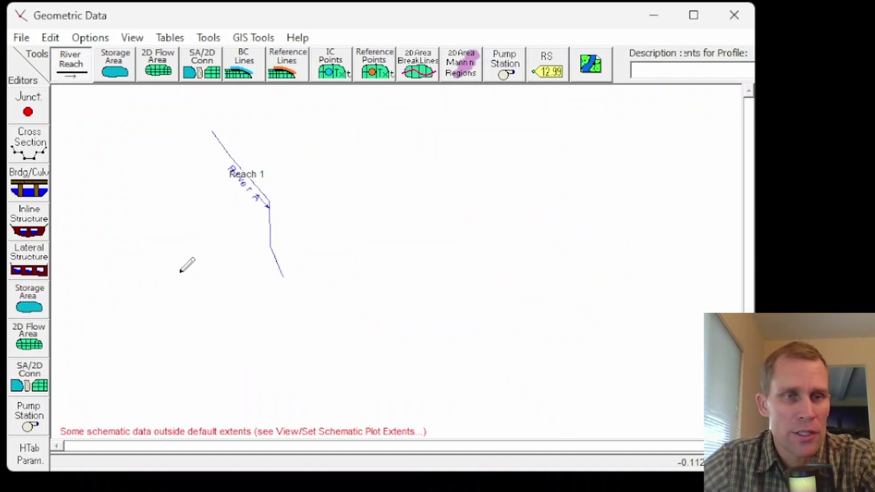
left_click(285, 279)
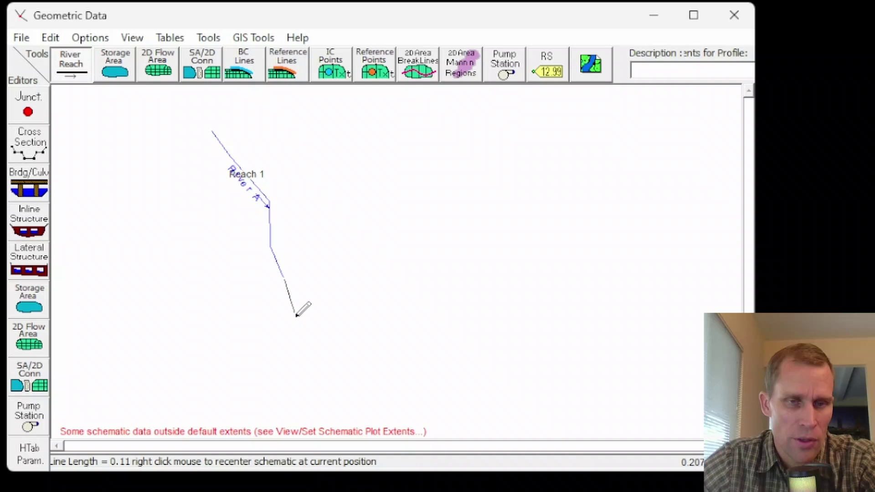
left_click(304, 335)
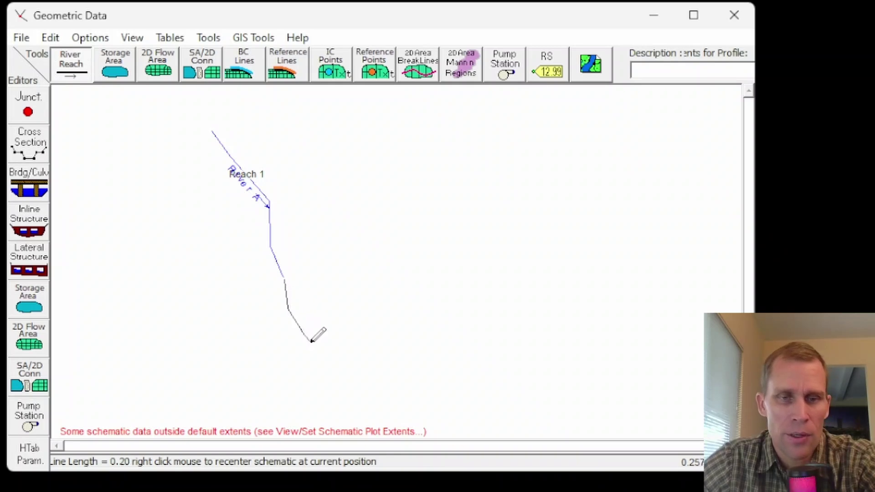
double_click(310, 387)
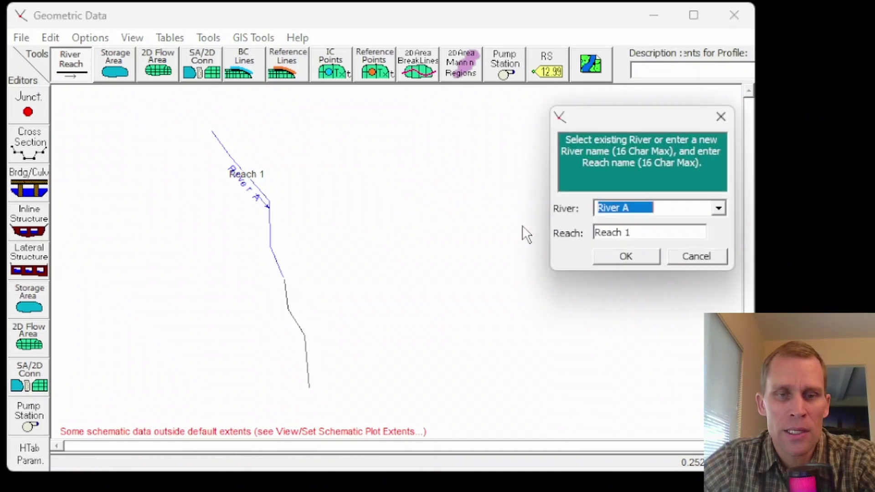
- Keep River A as the river name and name the reach Reach 2
key("End")
key("BackSpace")
key("BackSpace")
key("BackSpace")
key("BackSpace")
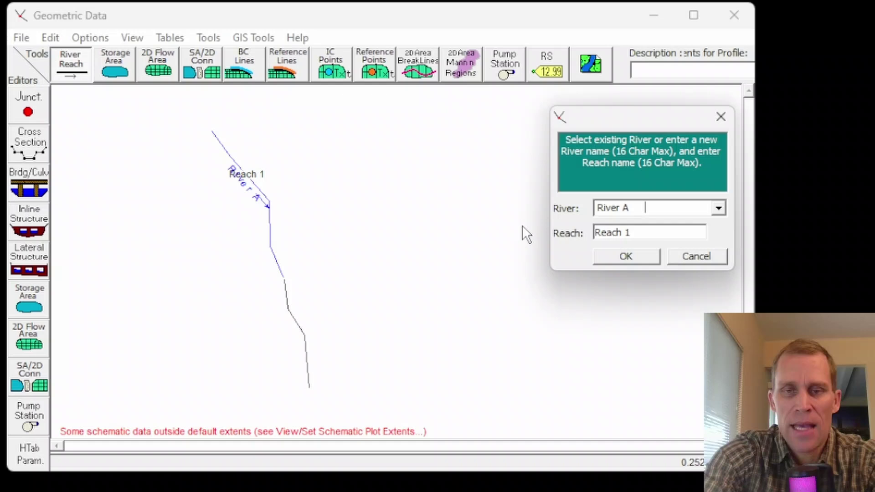
key("BackSpace")
key("Tab")
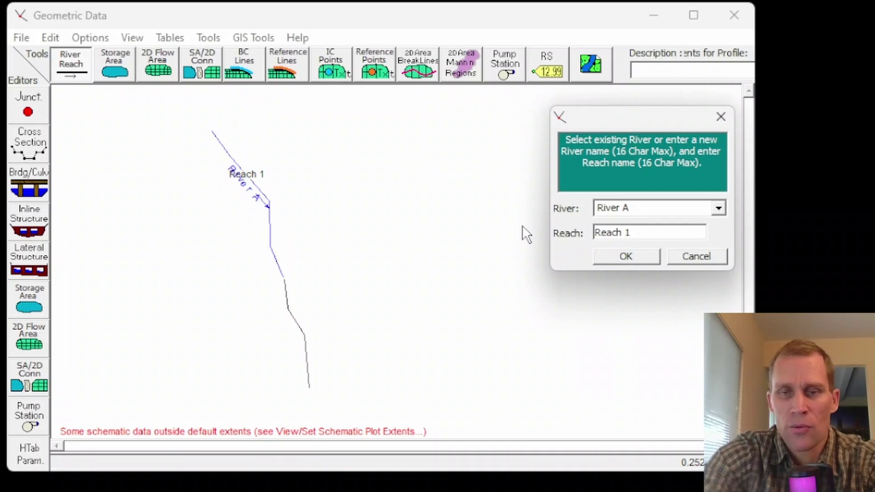
key("End")
key("BackSpace")
type("2")
key("BackSpace")
type("2")
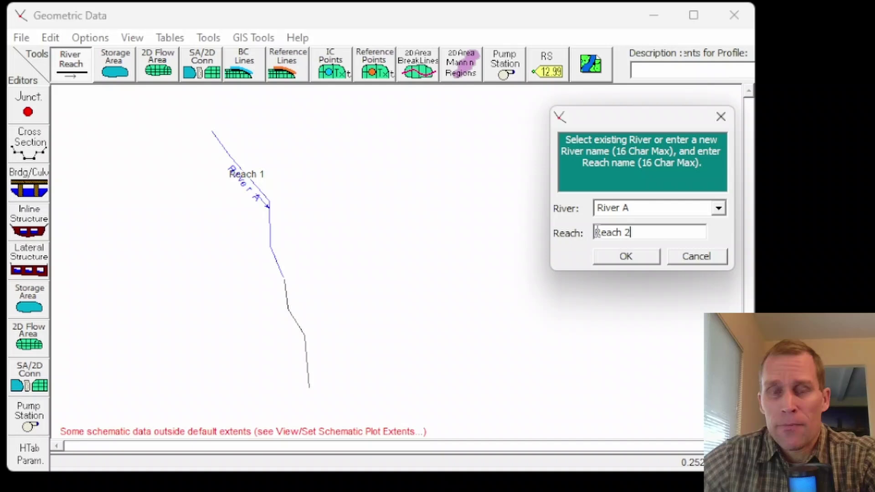
left_click(627, 257)
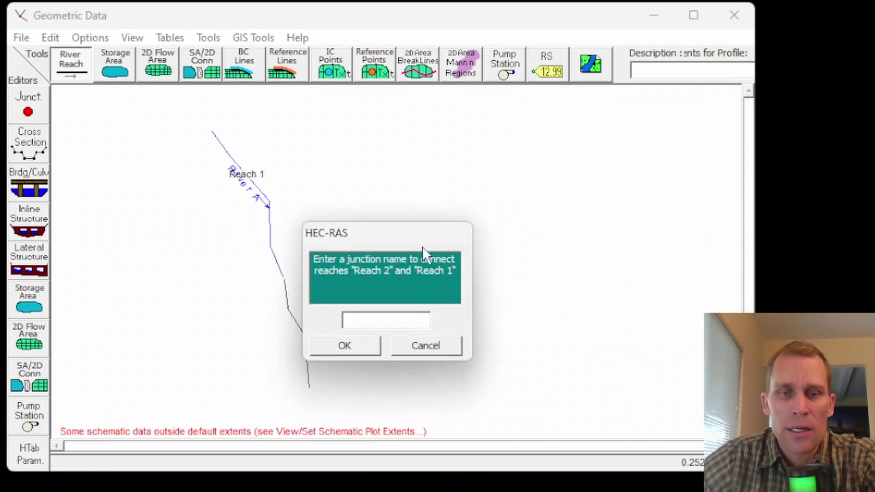
- Name the junction 'Junction 1' and accept enlarging the schematic extents
left_click_drag(388, 244, 420, 152)
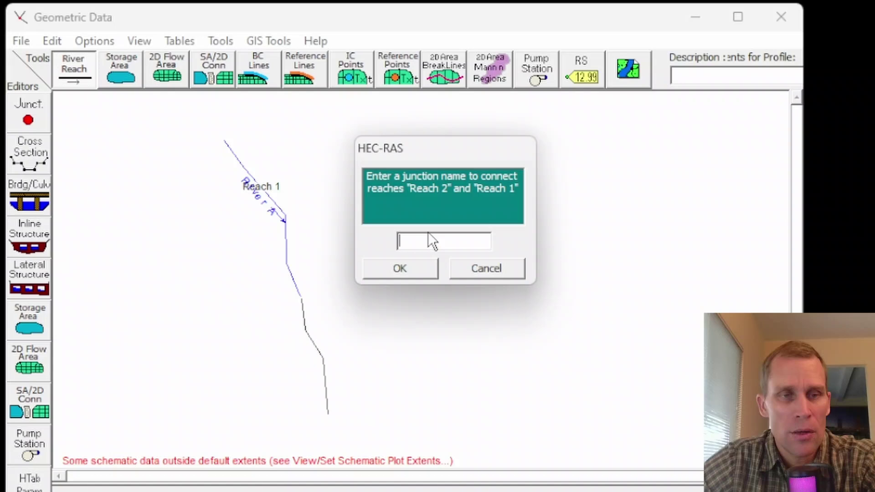
type("unctgion")
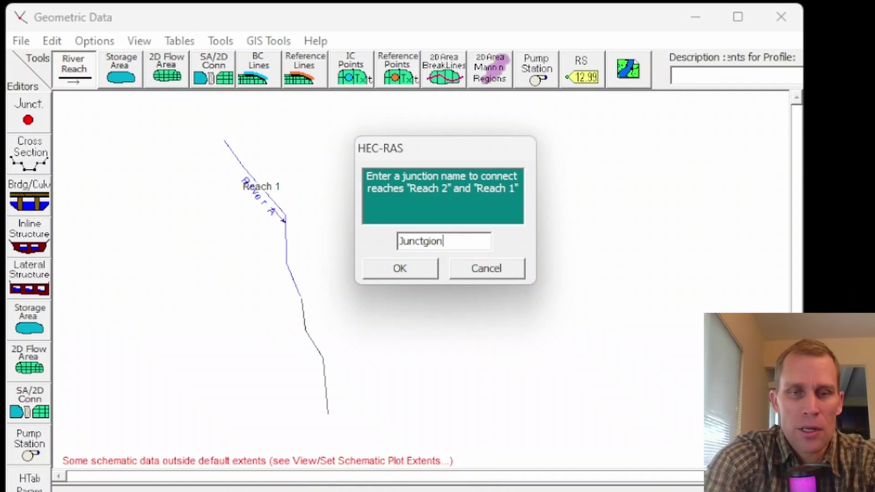
key("BackSpace")
key("BackSpace")
key("BackSpace")
key("BackSpace")
key("BackSpace")
type("ion 1")
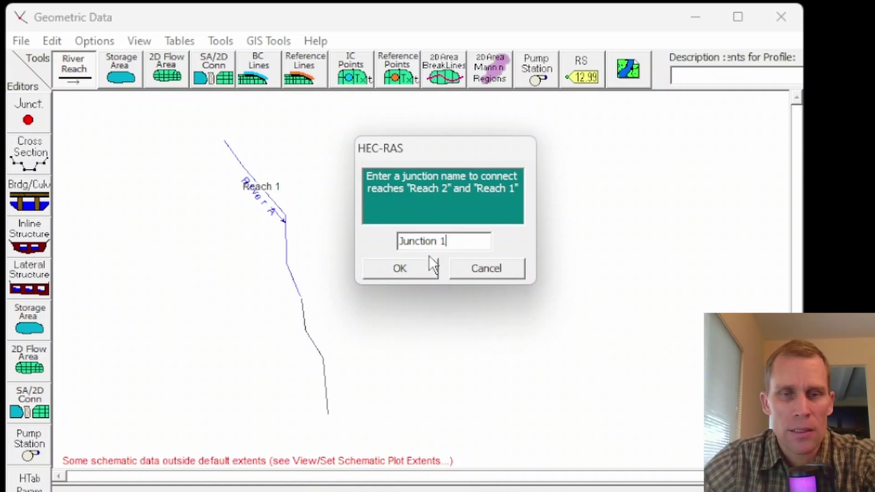
left_click(417, 269)
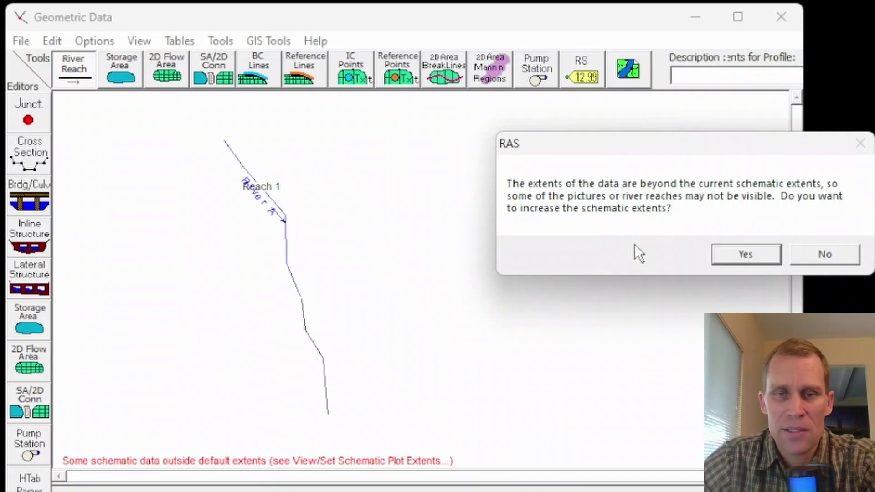
left_click_drag(676, 156, 548, 147)
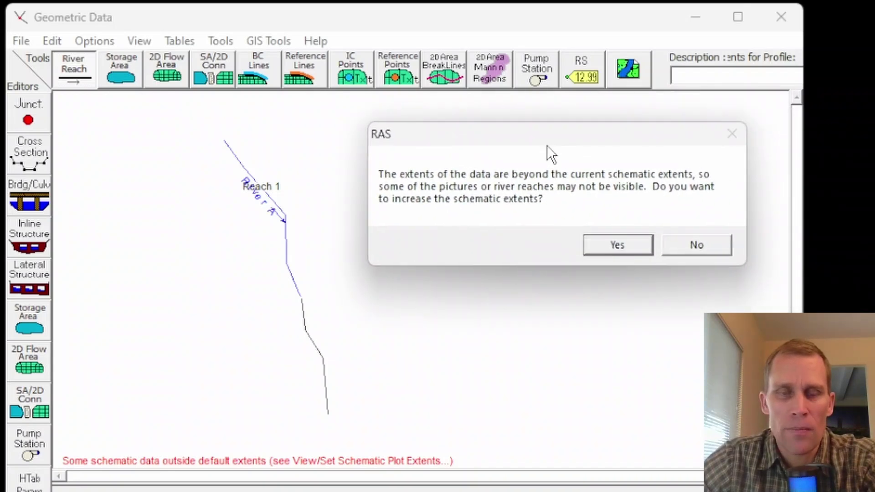
left_click(618, 246)
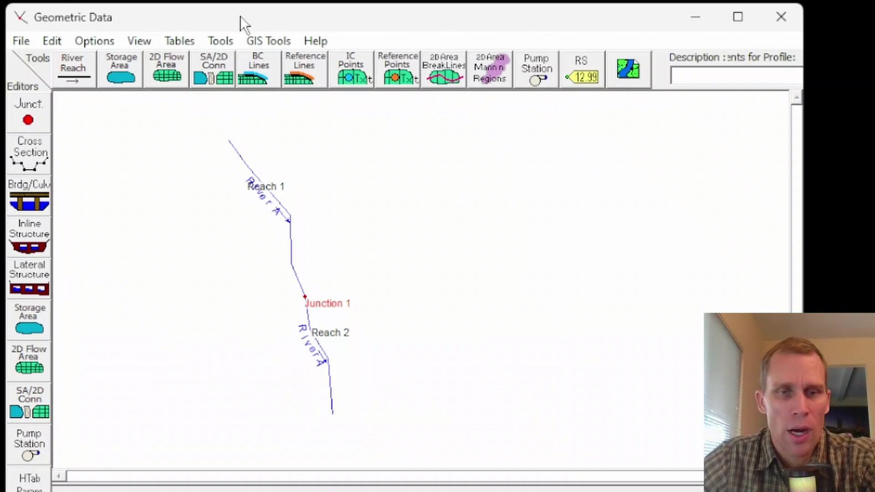
- Draw a reach from the upper right into Junction 1, named River B, Tributary, enlarging extents
left_click(72, 68)
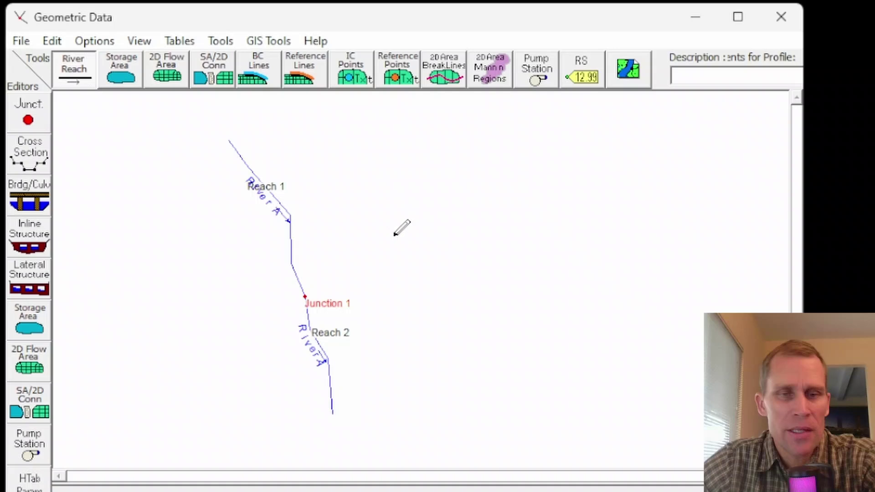
left_click(394, 178)
left_click(357, 265)
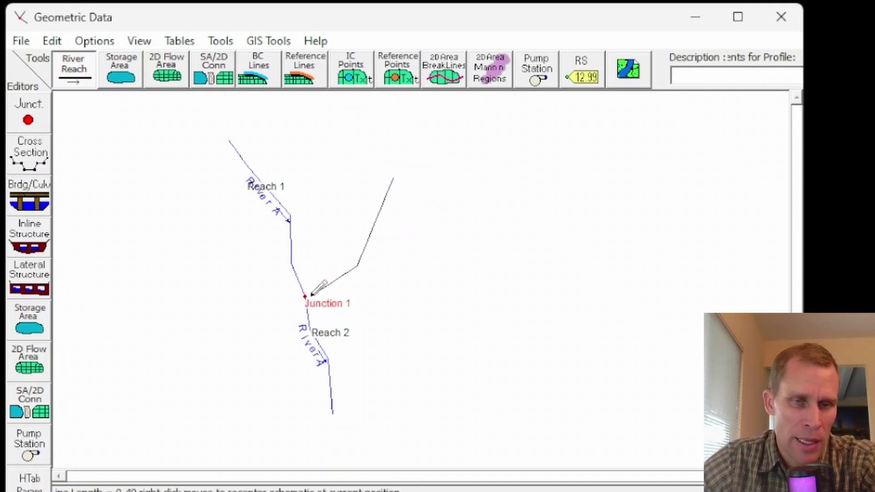
double_click(311, 295)
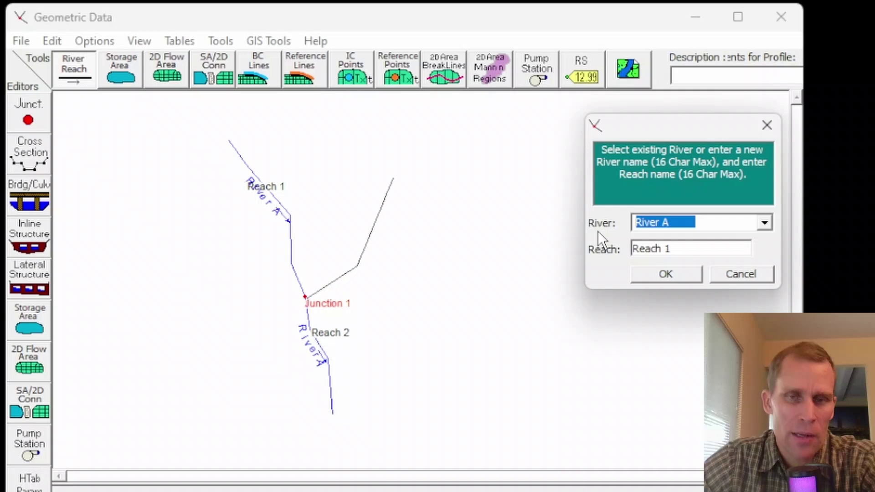
type("River B")
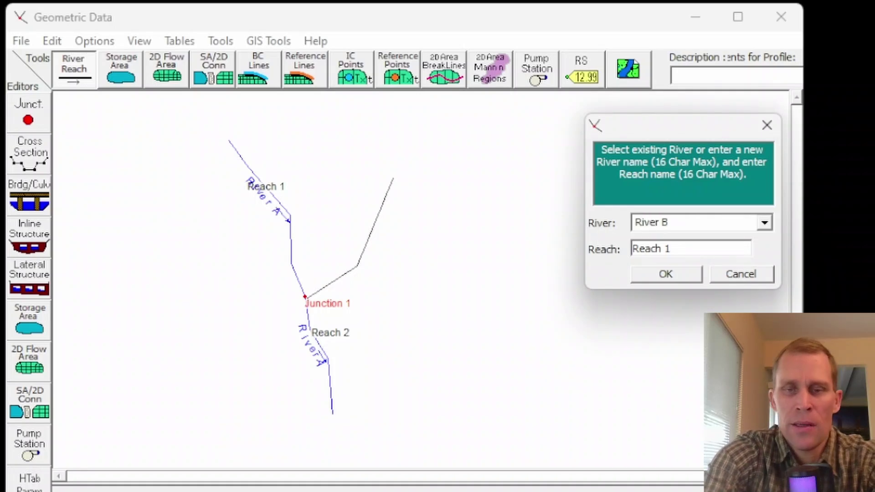
key("Tab")
type("Tributary")
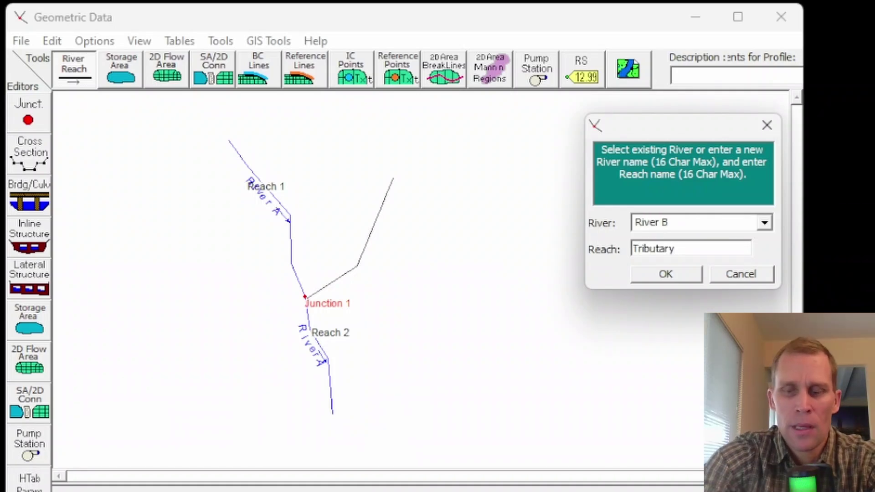
key("Return")
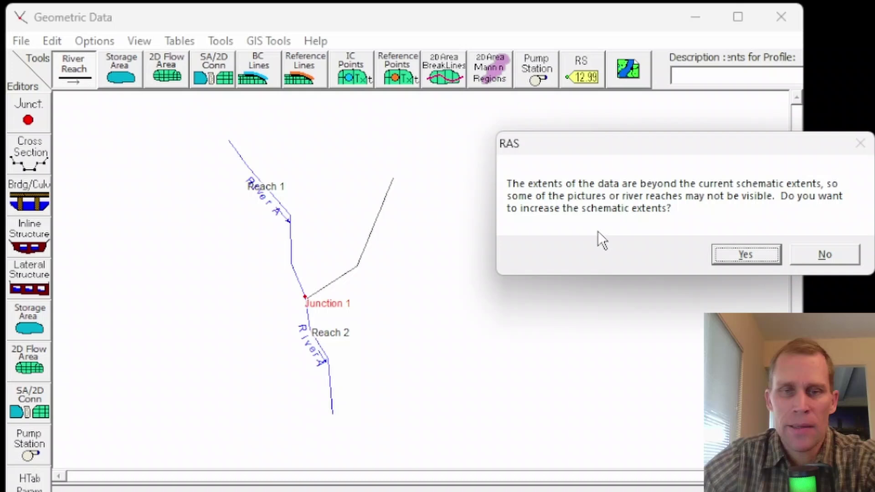
left_click(742, 255)
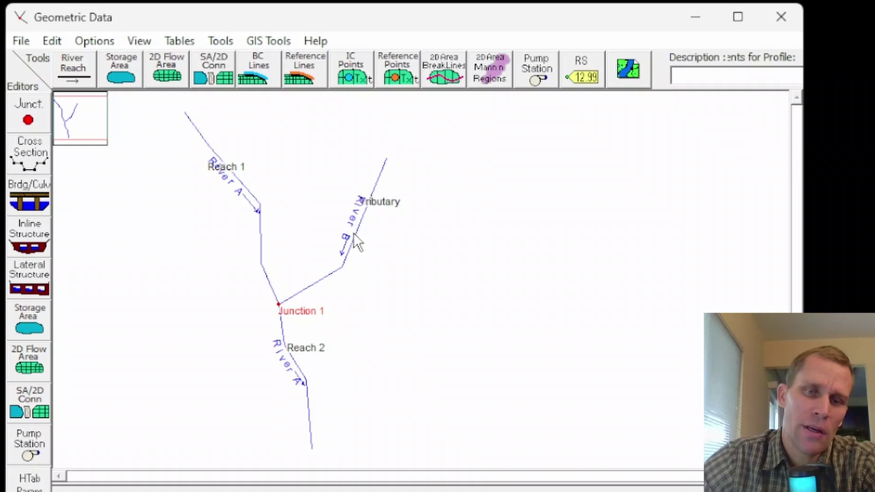
- Reverse the River B label text on the Tributary reach
right_click(348, 249)
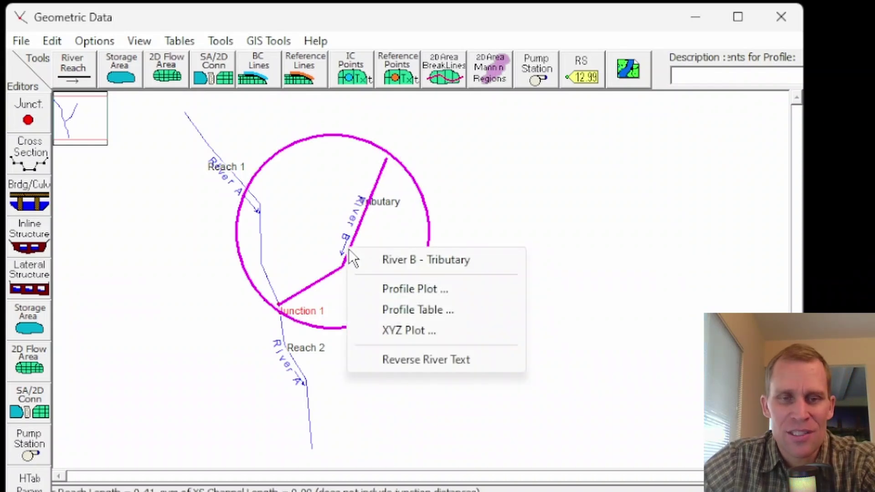
left_click(431, 361)
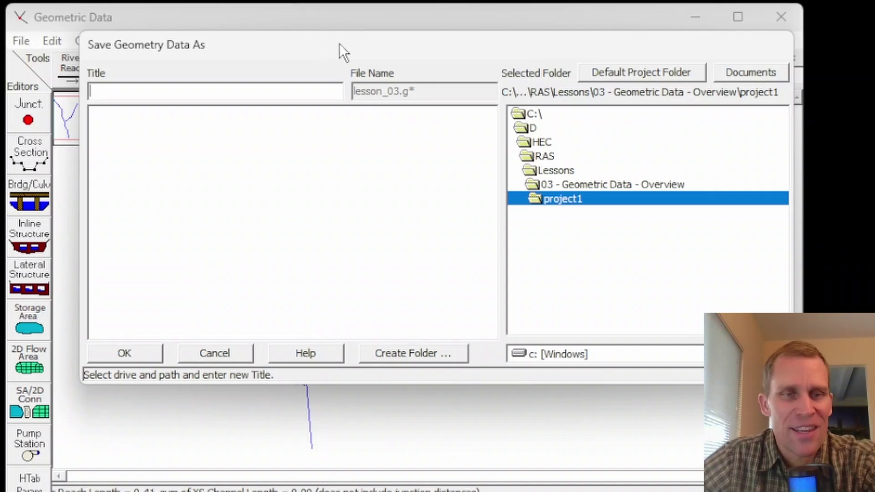
- Enter lesson_03 as the geometry title and save it
left_click_drag(339, 43, 359, 49)
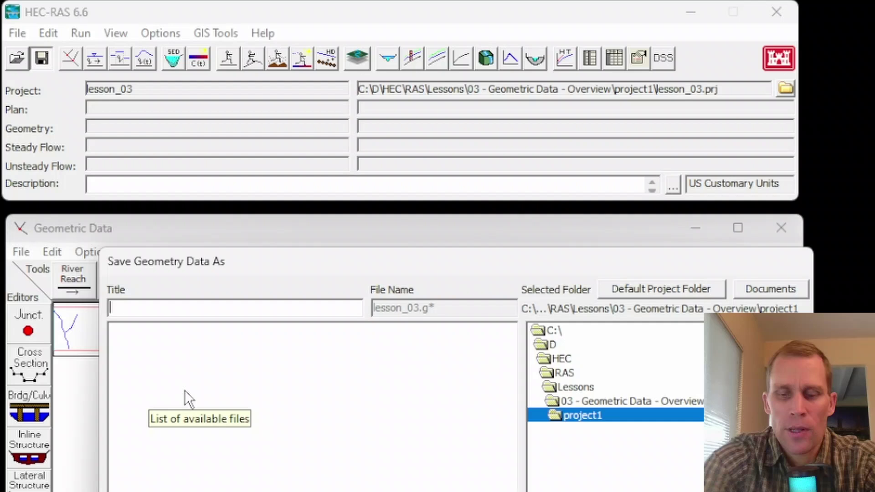
type("lesso")
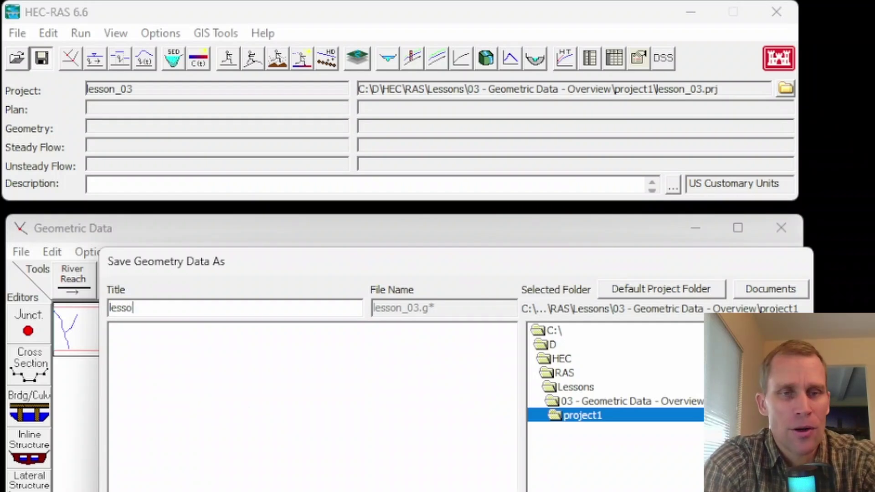
type("n_0")
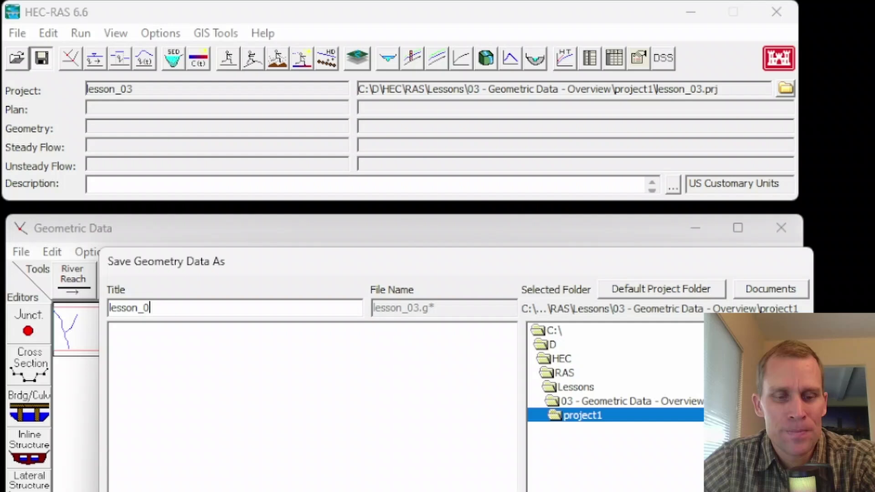
type("3")
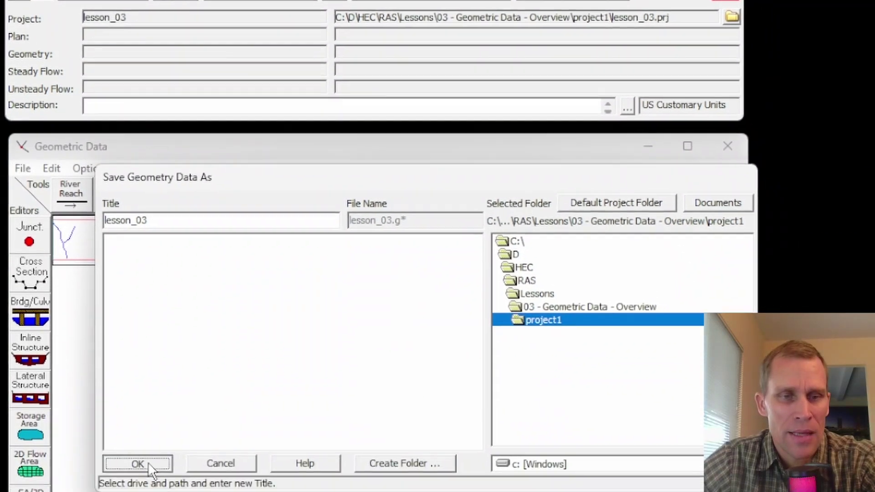
left_click(148, 462)
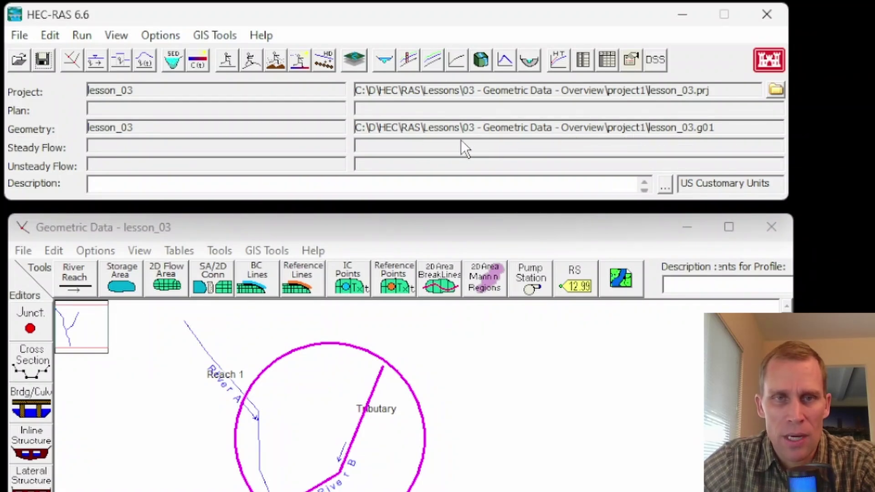
- Open lesson_03.g01 from the project1 folder with Edit with Notepad++
key("alt+Tab")
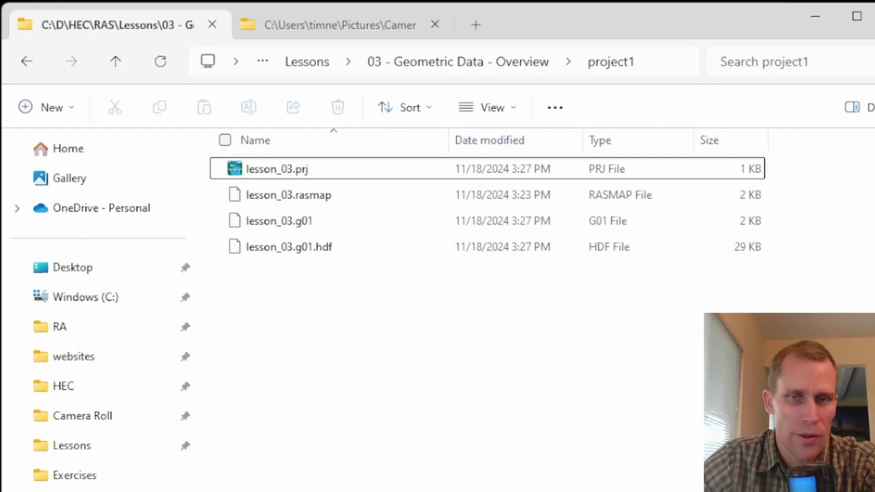
left_click_drag(797, 218, 233, 229)
left_click(310, 360)
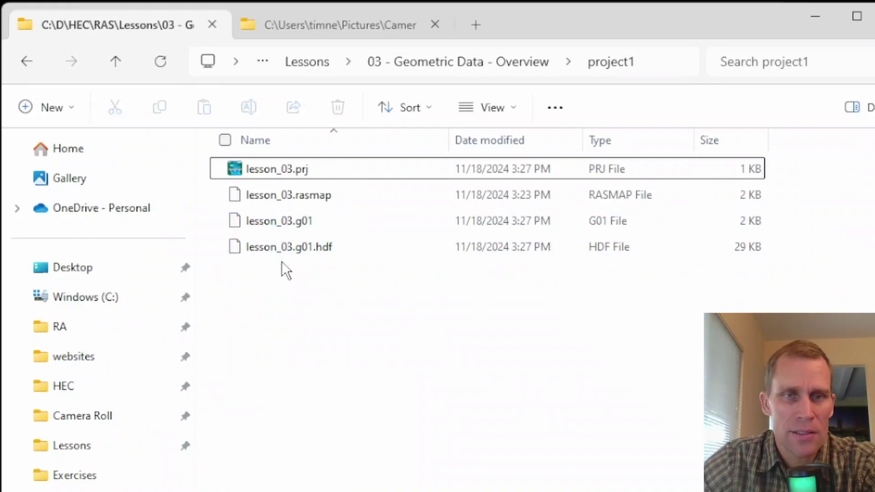
left_click(280, 231)
right_click(279, 231)
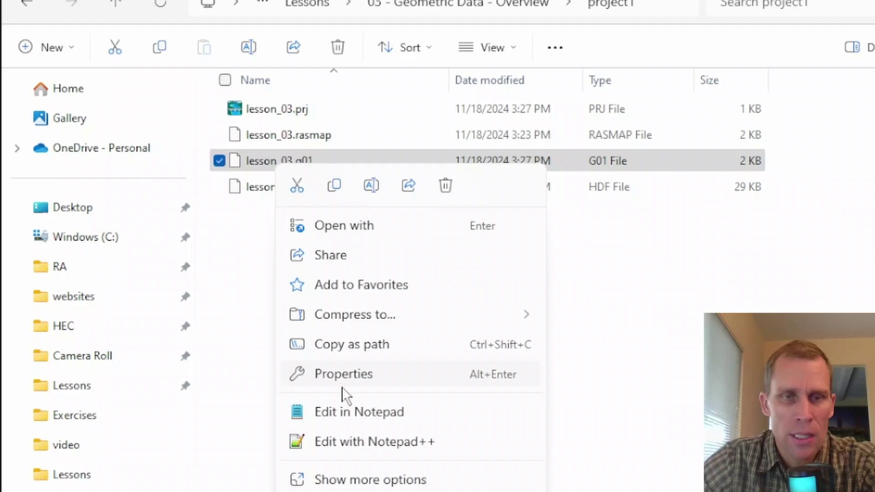
left_click(368, 486)
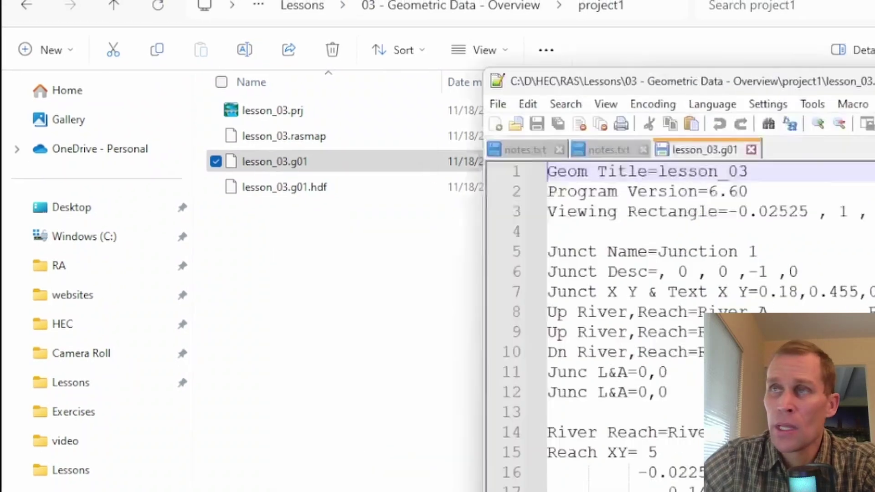
- Highlight the three junction lines and the River A Reach 1 and River B Tributary coordinate blocks
left_click_drag(638, 81, 420, 19)
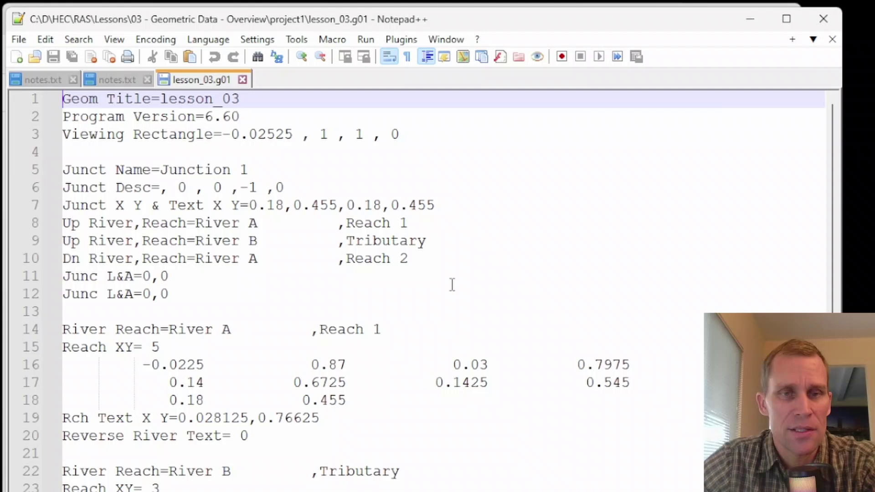
left_click(453, 259)
key("shift+Home")
key("shift+Up")
key("shift+Up")
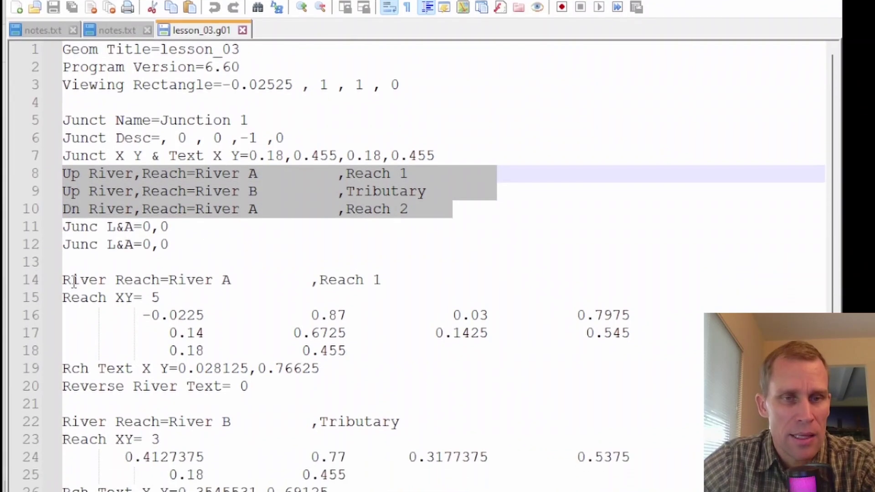
left_click_drag(71, 329, 681, 377)
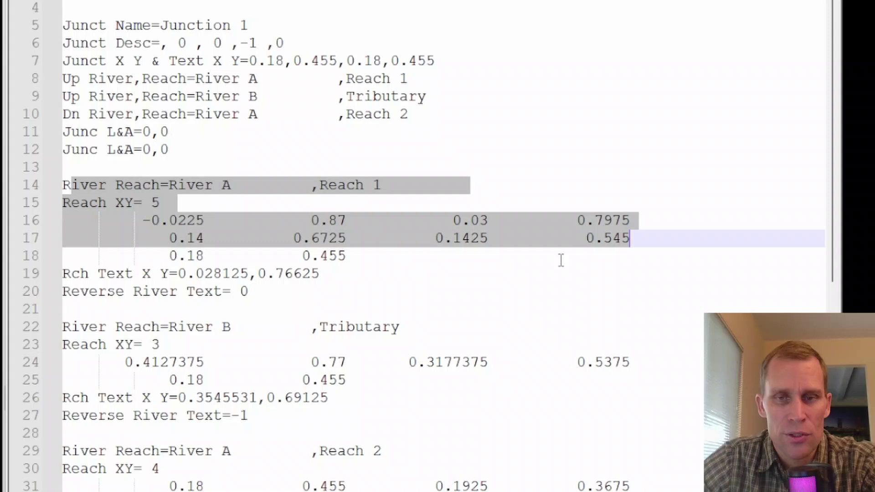
left_click_drag(143, 327, 687, 380)
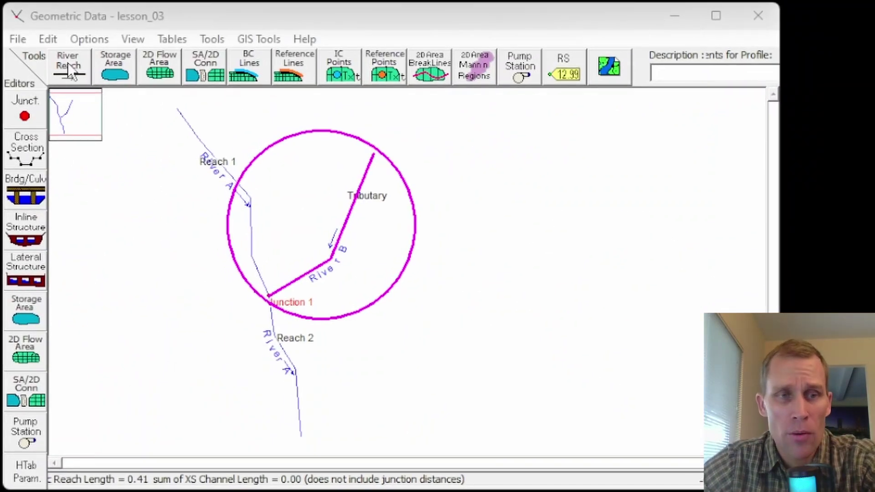
- Draw a new reach from east of Reach 2 ending on River A's Reach 2
left_click(67, 62)
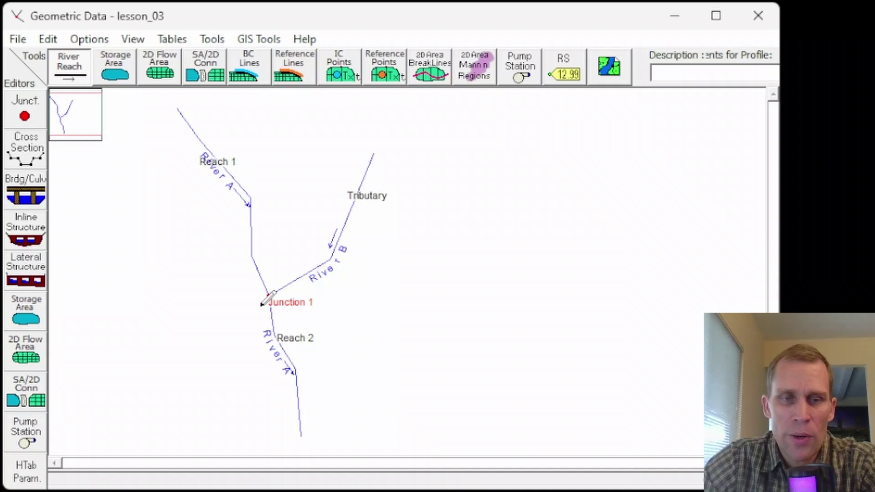
left_click(433, 290)
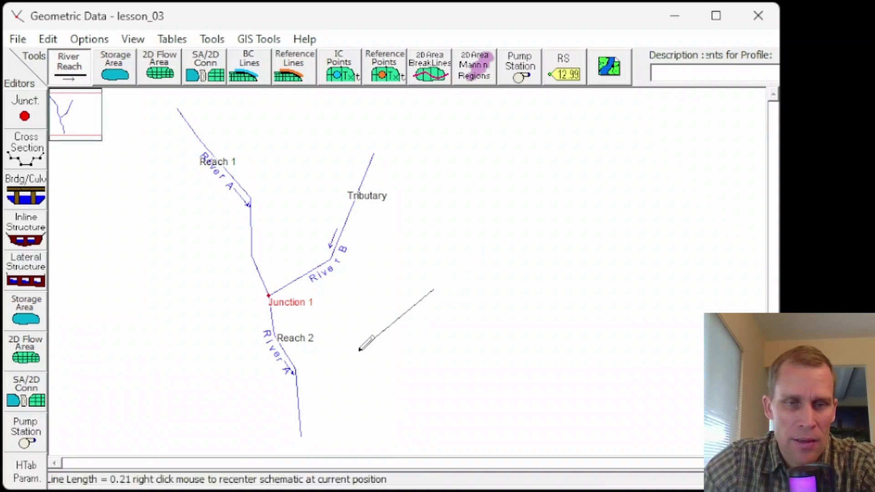
left_click(355, 333)
left_click(325, 383)
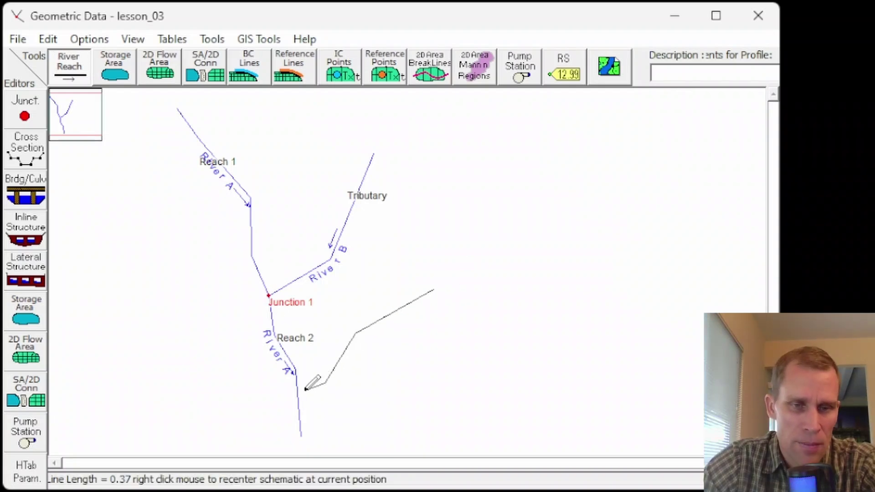
double_click(298, 390)
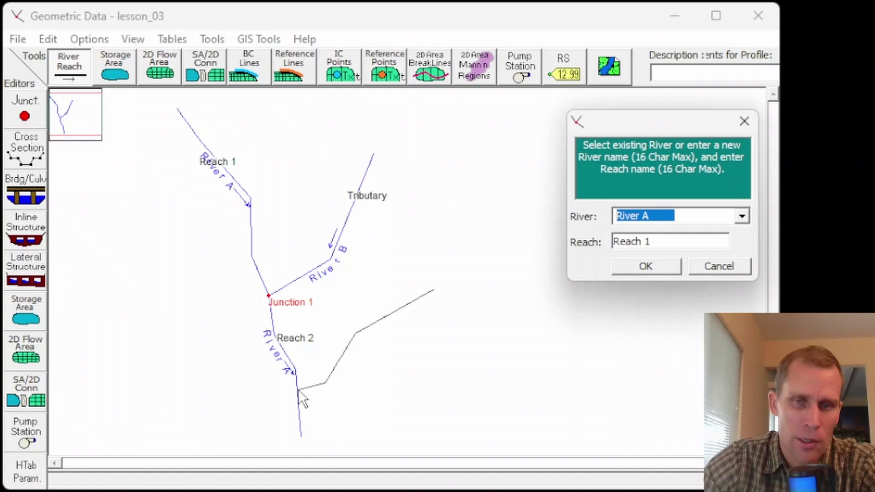
- Name the new reach River C with reach name Tributary
left_click(704, 218)
key("BackSpace")
key("BackSpace")
key("BackSpace")
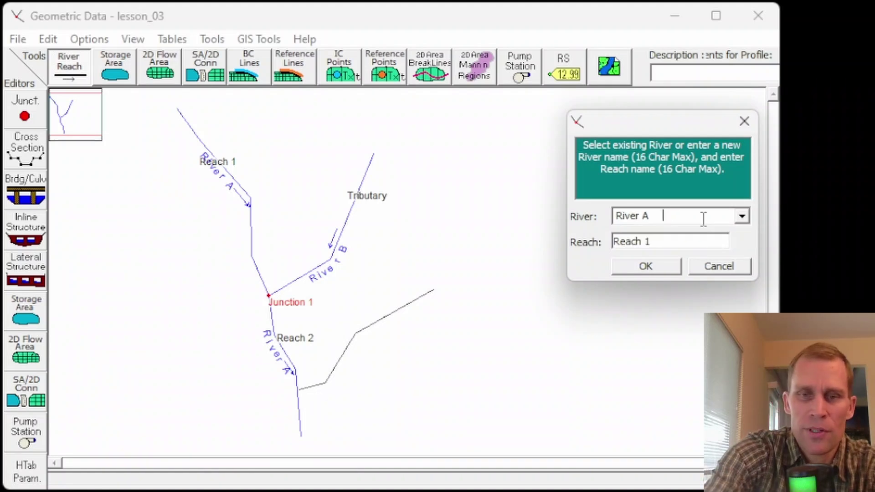
key("BackSpace")
key("BackSpace")
type("C")
key("Tab")
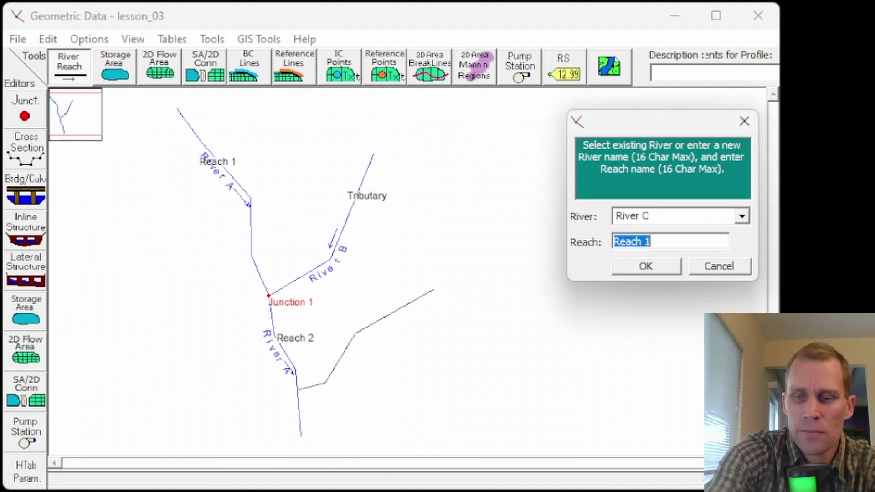
type("Tributary")
left_click(649, 268)
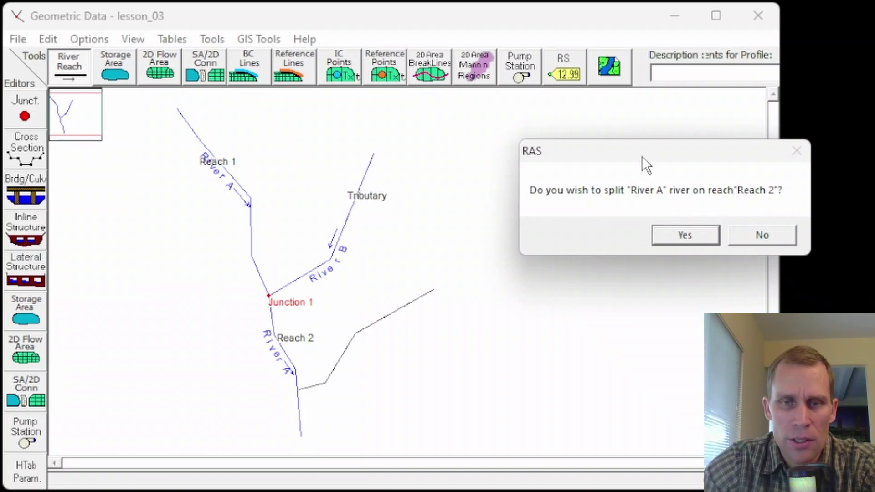
left_click_drag(641, 156, 556, 131)
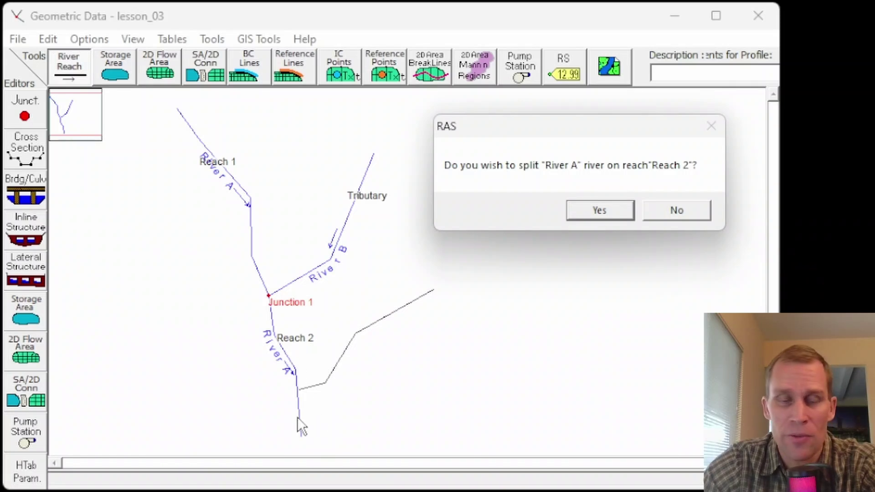
- Agree to split River A at the confluence and name the lower reach Reach C
left_click(602, 209)
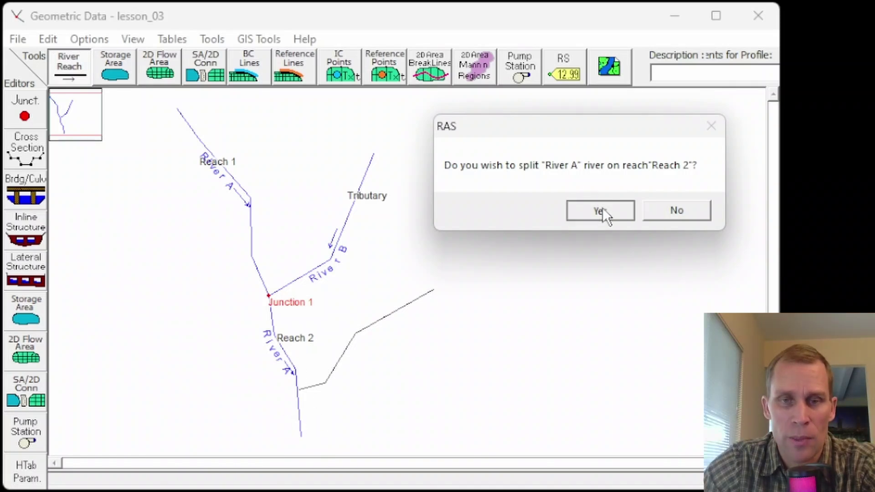
left_click(692, 218)
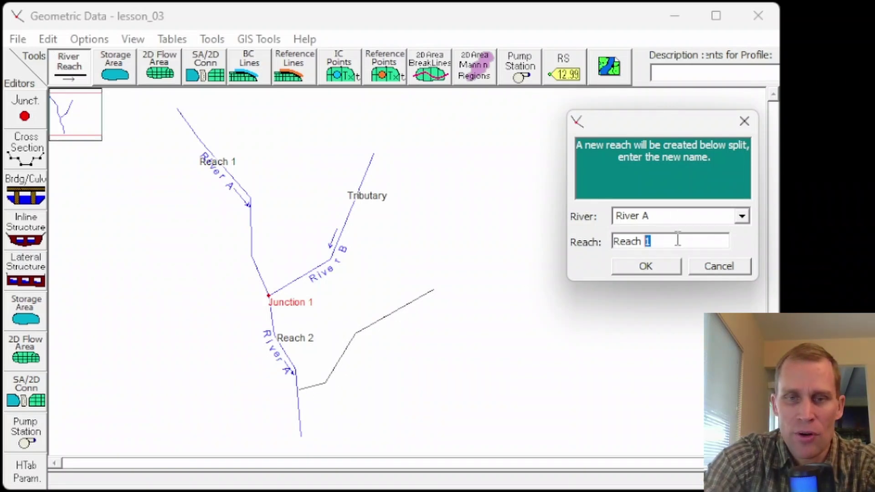
type("C")
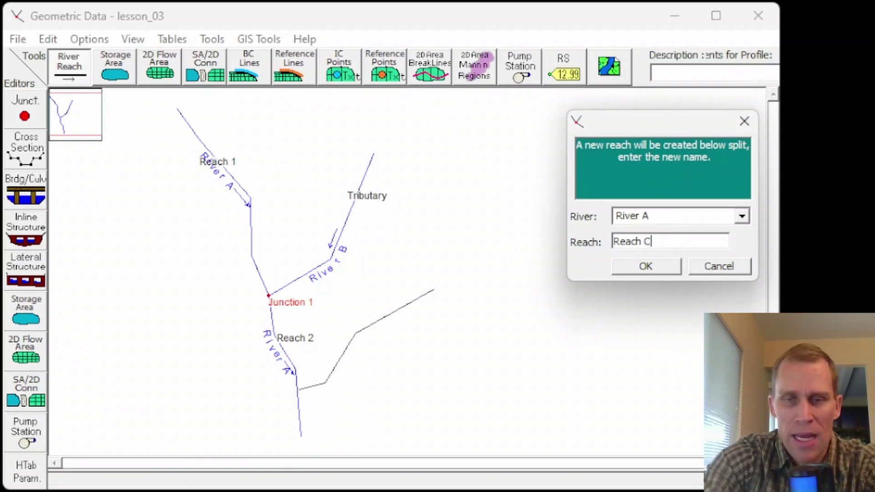
left_click(644, 268)
- Name the new junction Junctino 2 and accept enlarging the schematic extents
left_click_drag(406, 253, 476, 188)
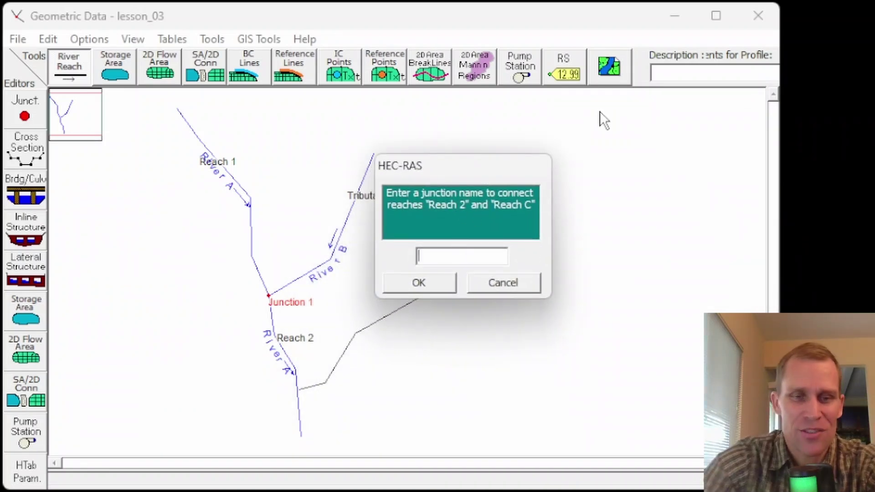
type("Junctino 2")
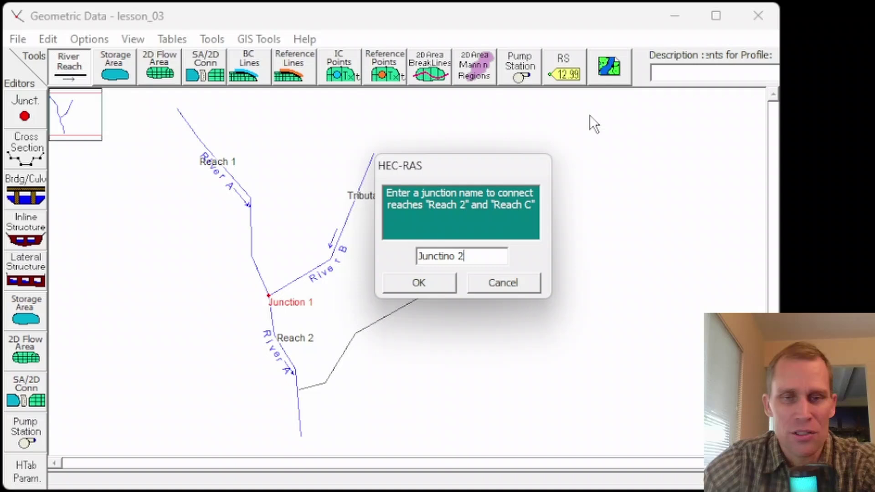
left_click(443, 283)
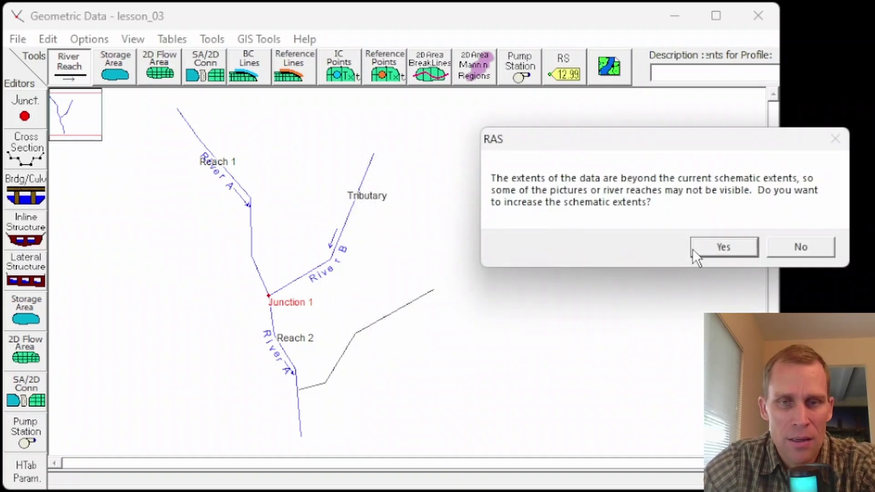
left_click(697, 250)
scroll(309, 417, "up", 1)
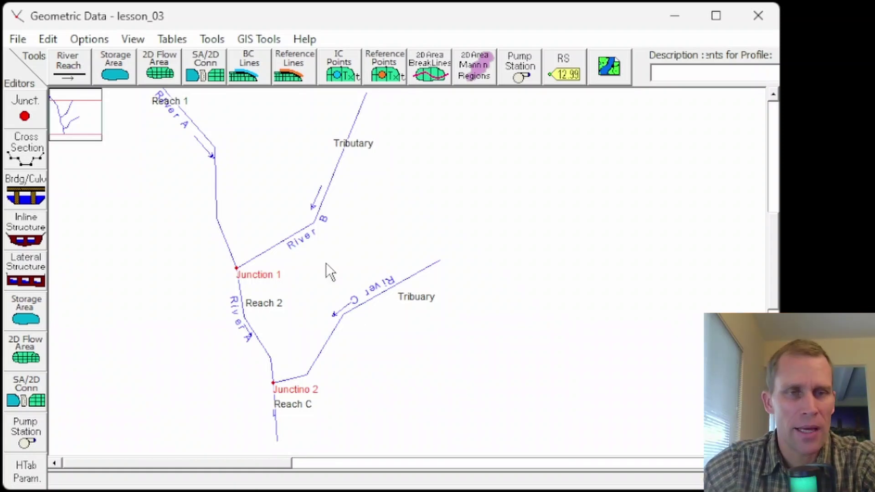
- Using Change Name mode, rename the Reach C line below Junctino 2 to Reach 3
left_click(49, 38)
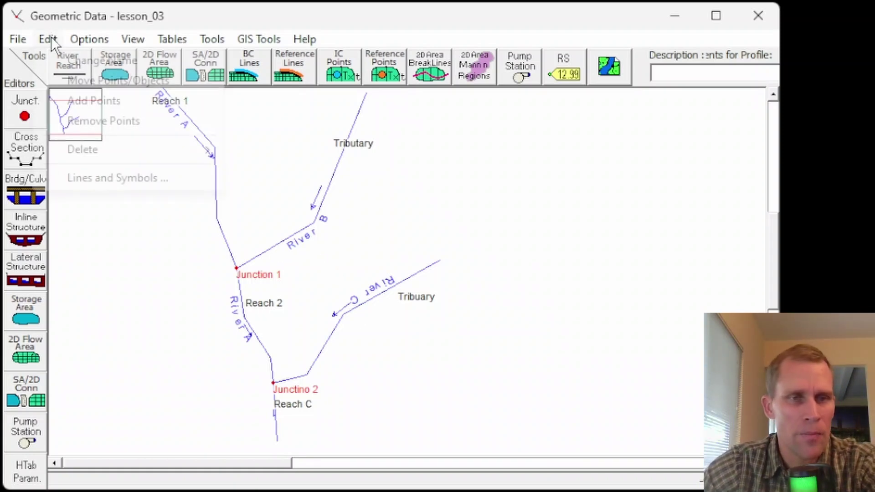
left_click(77, 121)
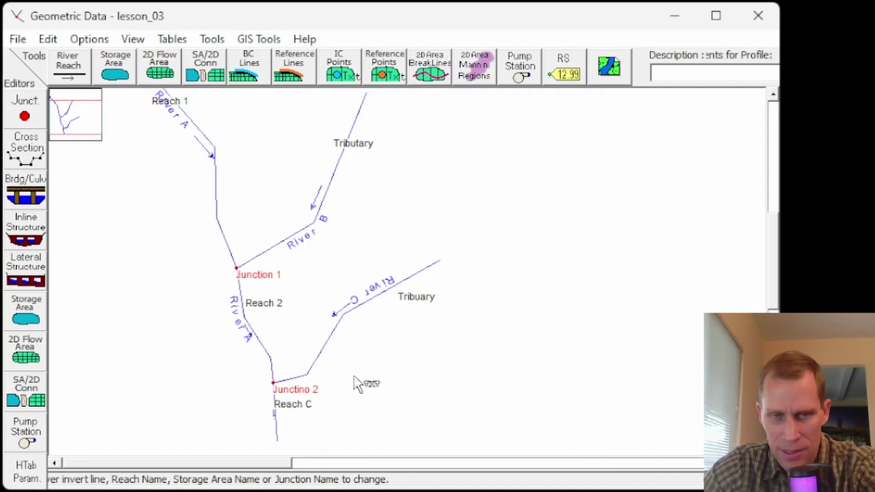
left_click(275, 412)
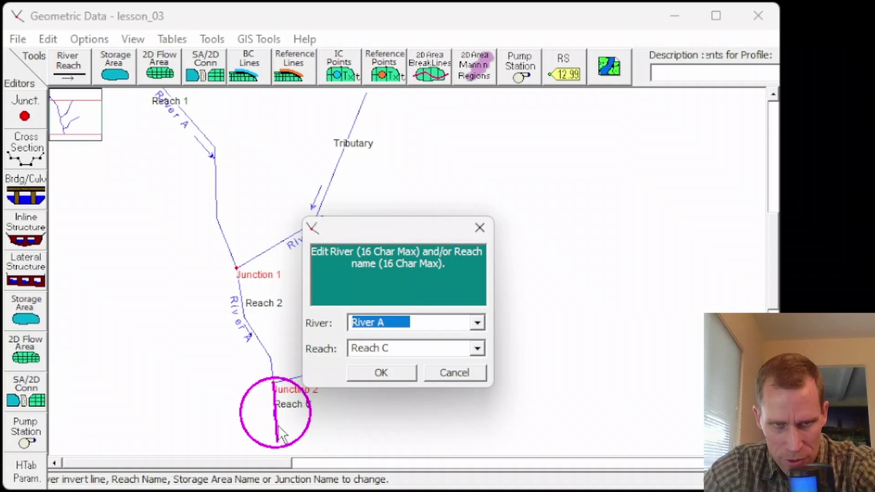
key("Tab")
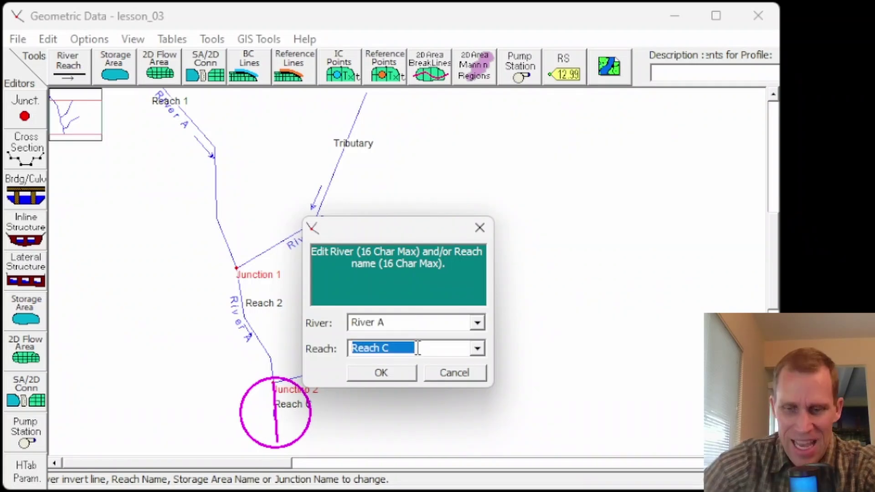
left_click(417, 349)
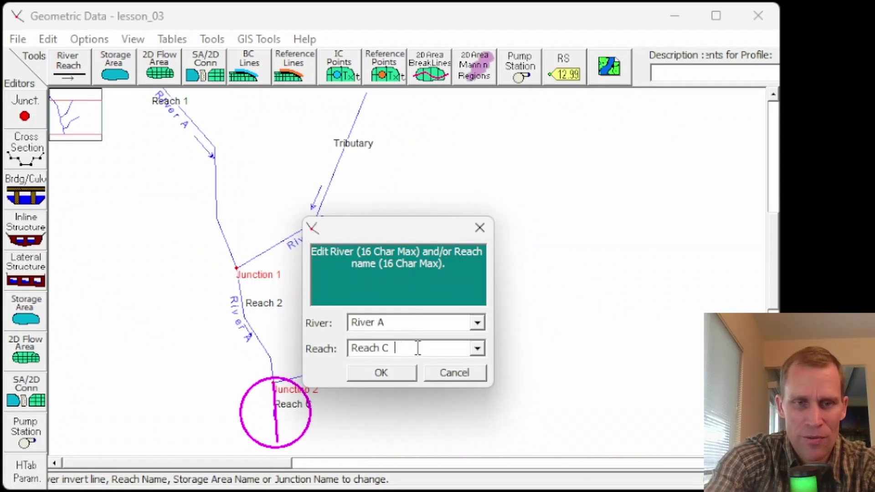
type("3")
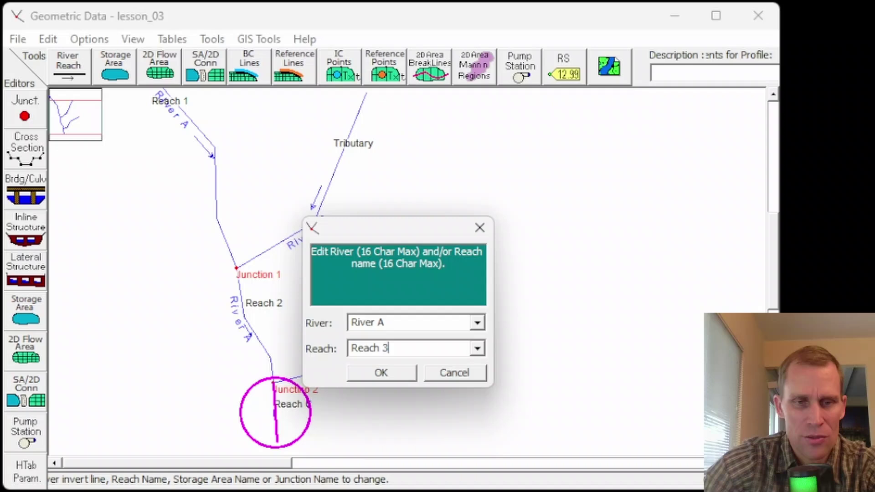
left_click(374, 373)
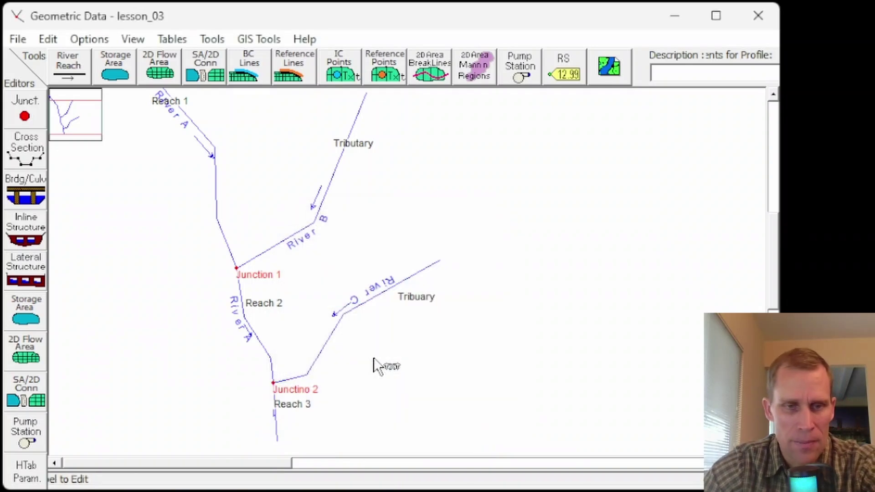
left_click(367, 301)
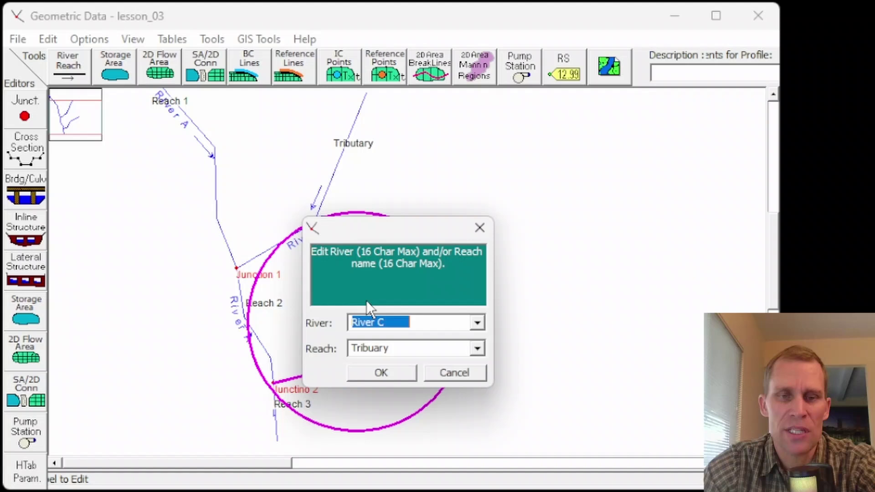
left_click(444, 377)
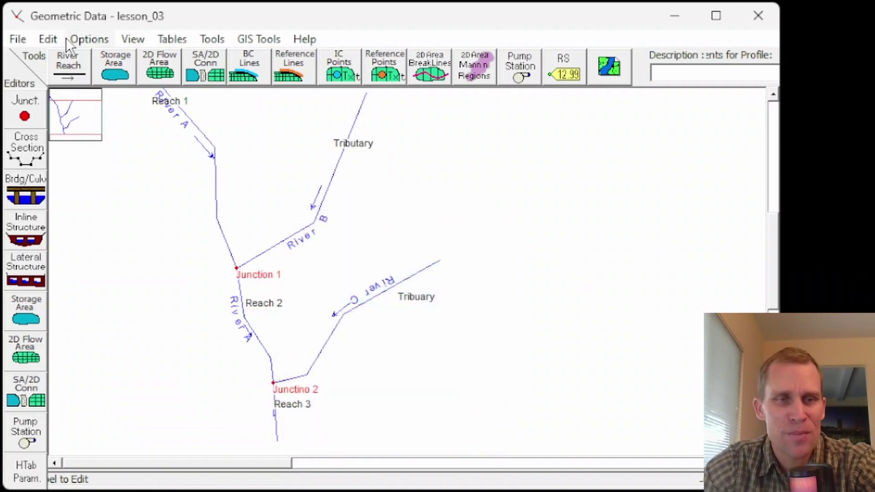
left_click(49, 38)
left_click(80, 65)
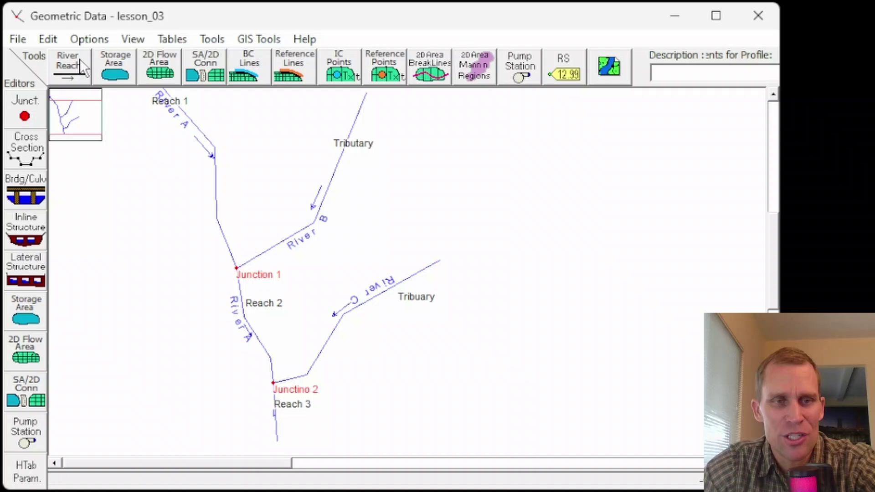
left_click(50, 39)
left_click(146, 21)
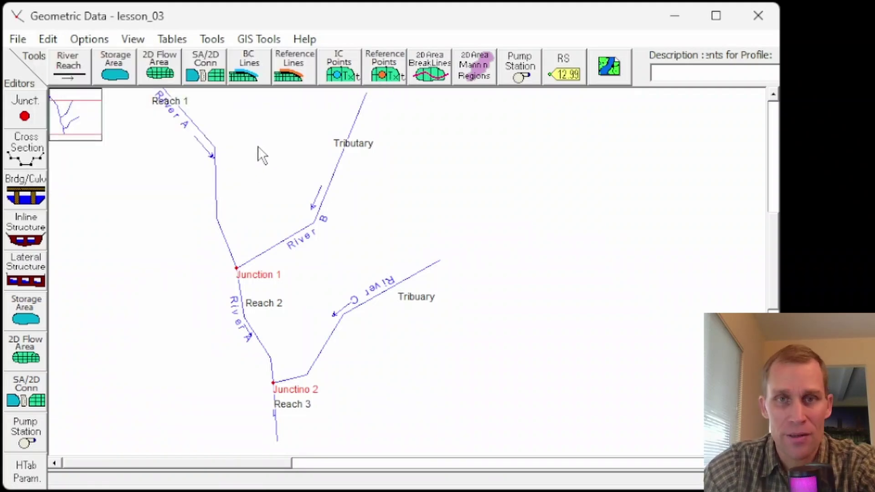
- Reverse the River C label text and save the geometry data
right_click(360, 303)
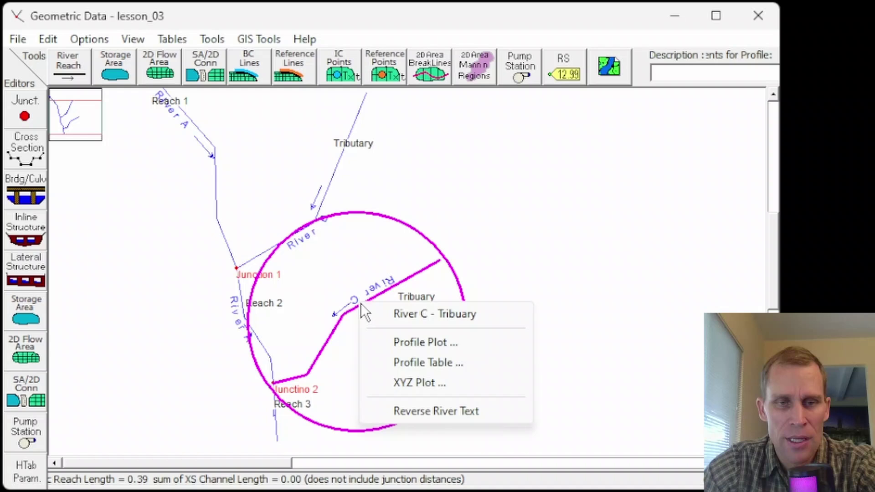
left_click(412, 412)
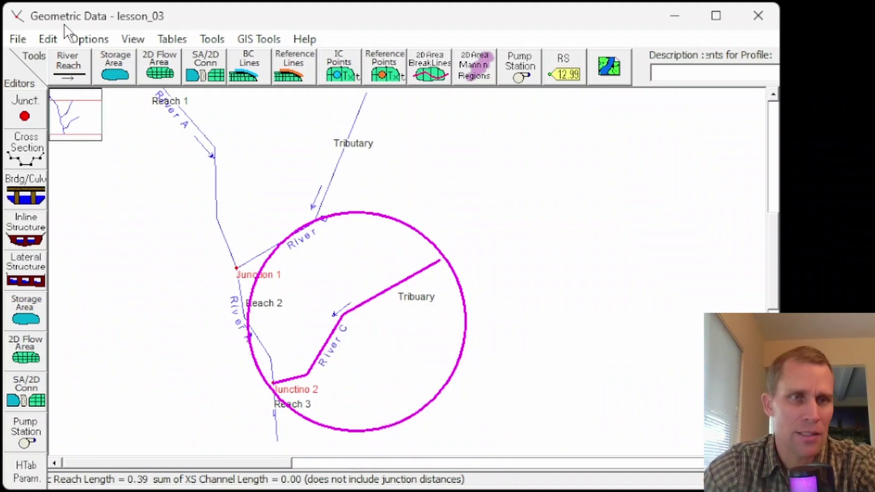
left_click(18, 40)
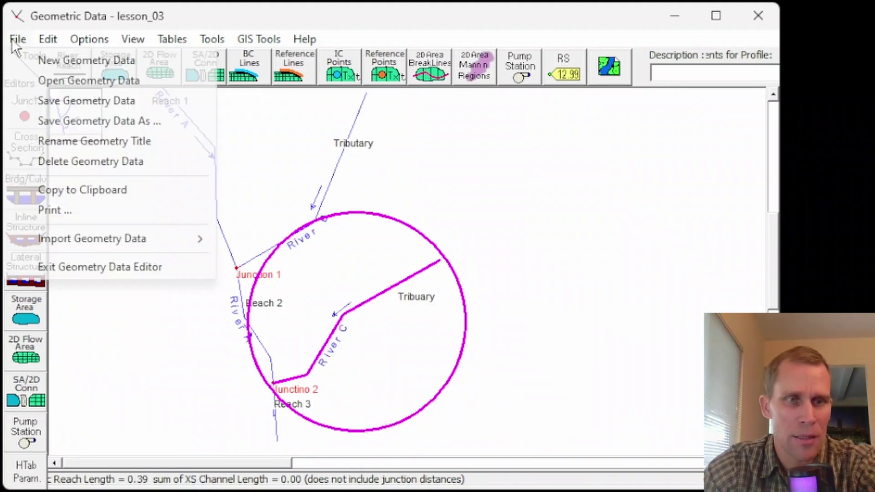
left_click(60, 101)
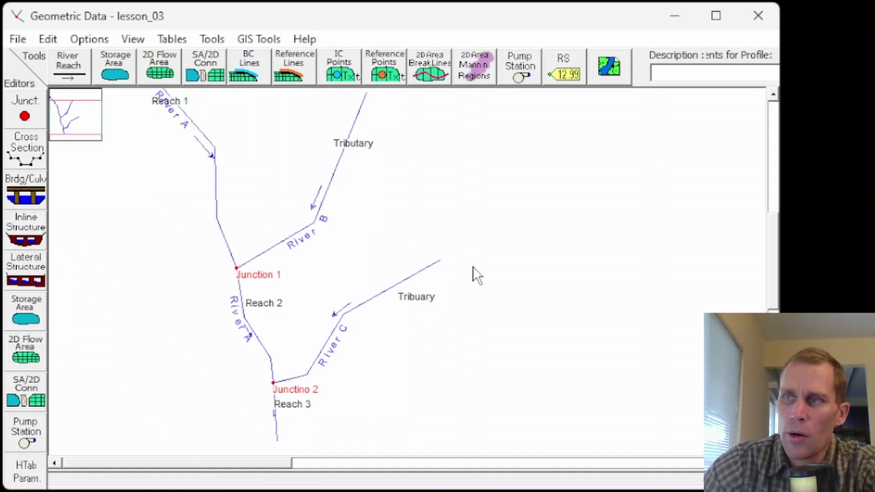
- Draw a new zigzag reach west of Reach 2
left_click(66, 65)
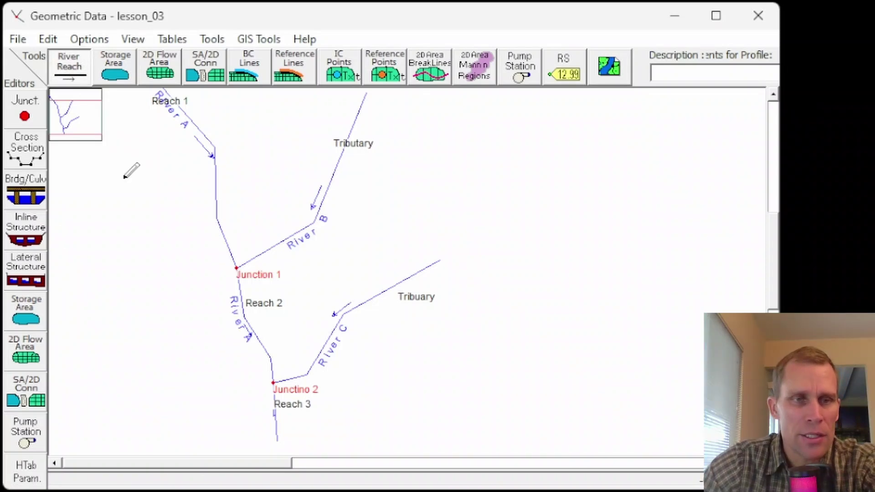
left_click(138, 196)
left_click(172, 233)
left_click(136, 272)
left_click(184, 296)
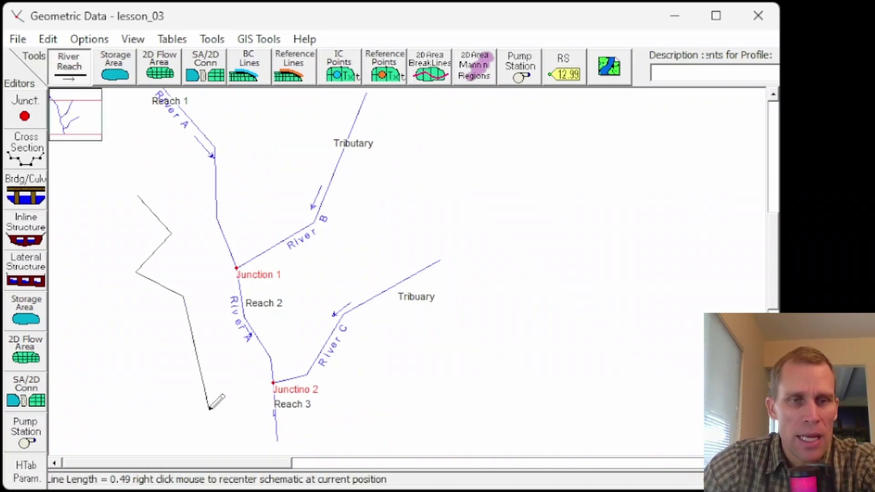
double_click(195, 352)
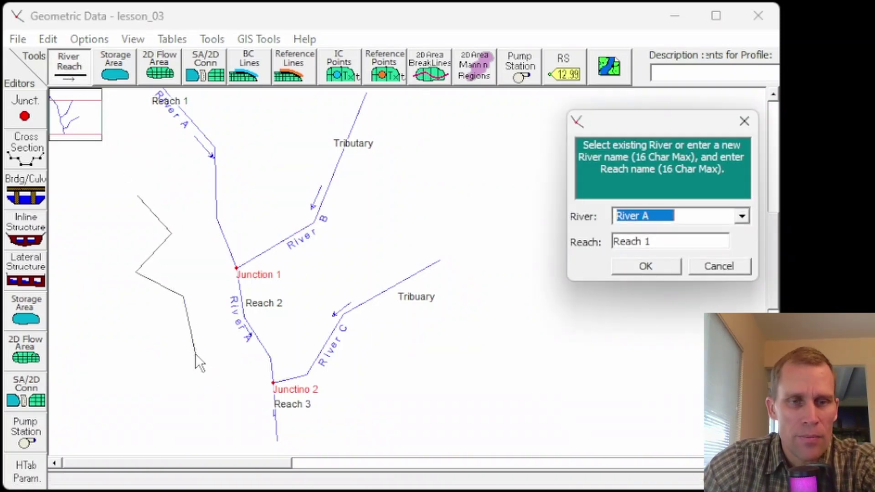
- Name the new reach River A / Reach Delete and accept enlarged schematic extents
left_click(659, 237)
key("BackSpace")
type("Delete")
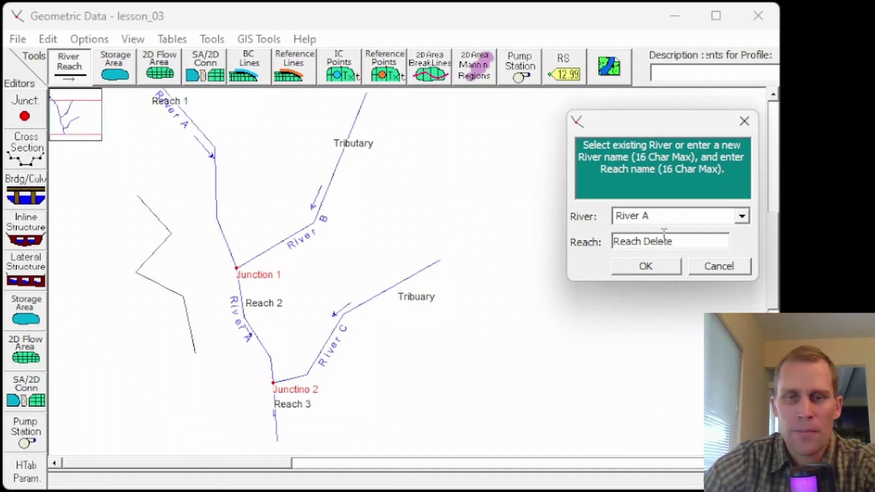
left_click(647, 267)
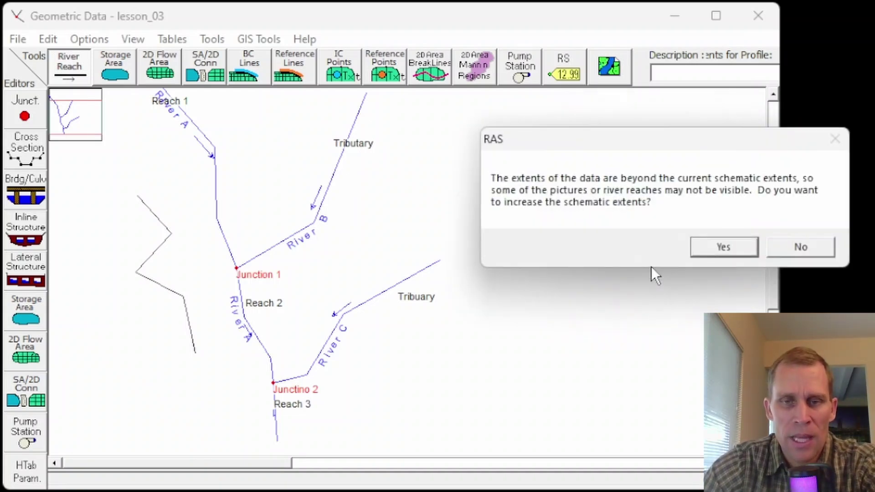
left_click(723, 247)
- Delete River A's Reach Delete through Edit > Delete > Reaches and confirm
left_click(53, 42)
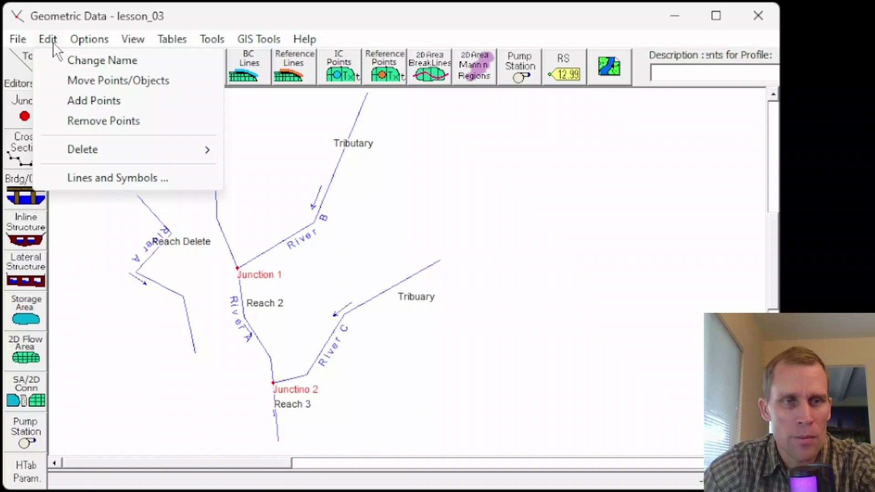
mouse_move(102, 148)
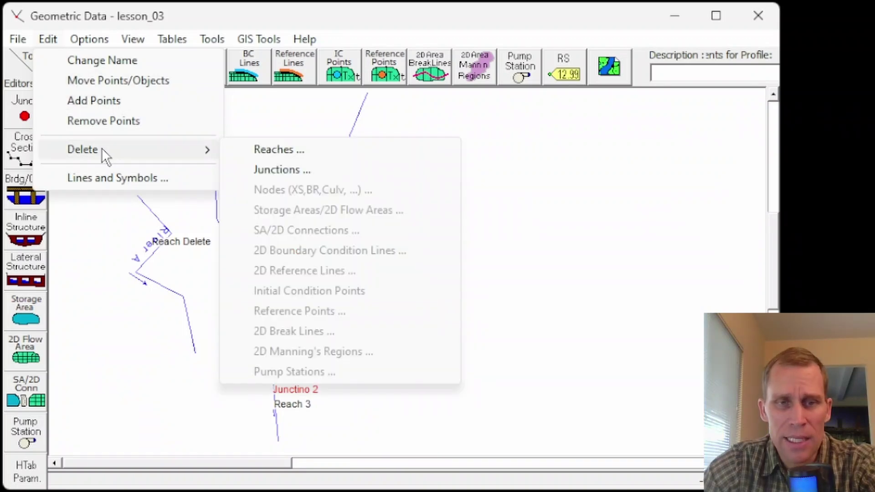
left_click(271, 155)
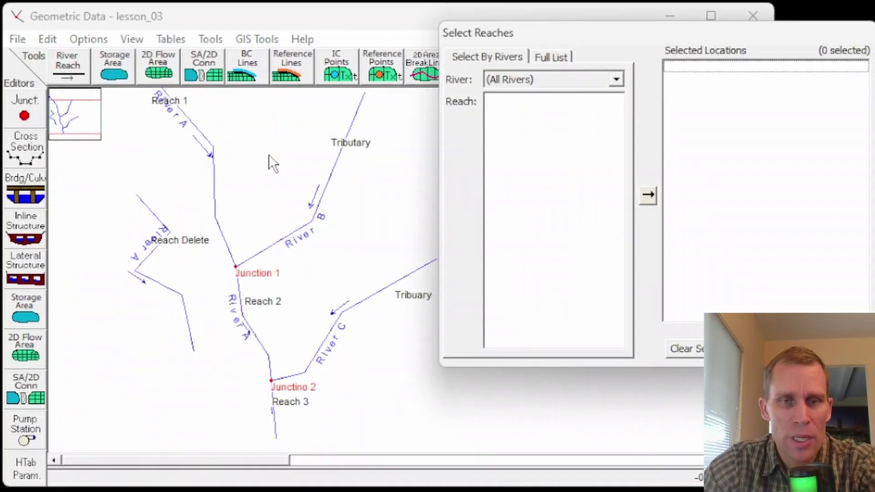
left_click(547, 82)
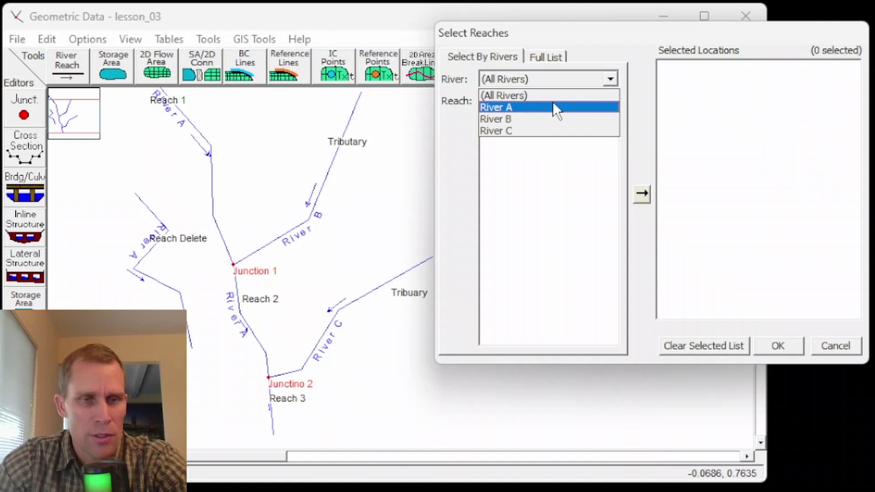
left_click(553, 103)
left_click(498, 103)
left_click(501, 112)
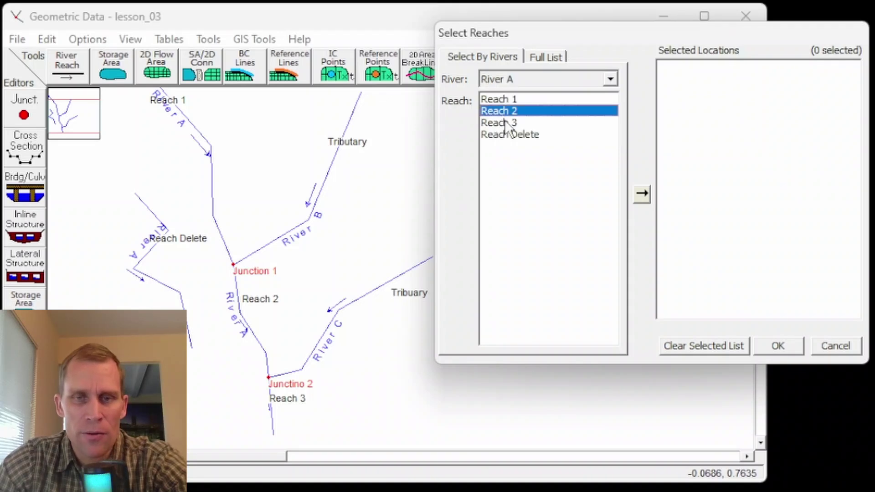
left_click(505, 122)
left_click(510, 134)
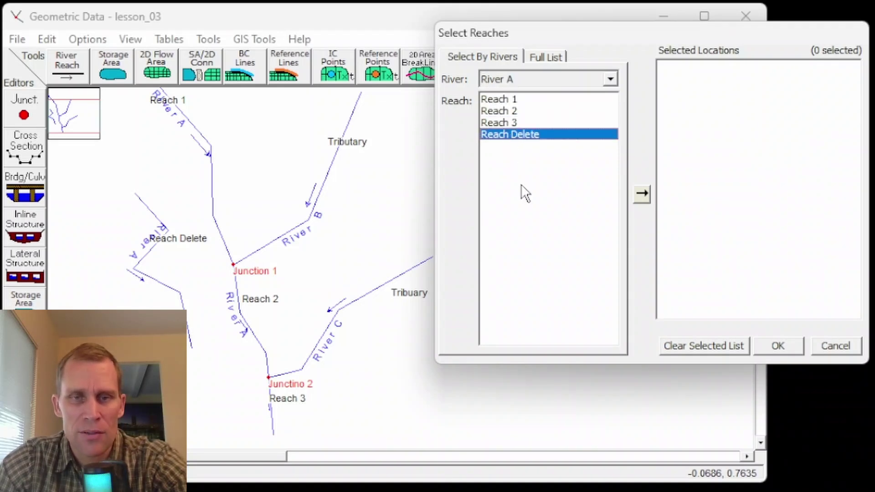
left_click(642, 193)
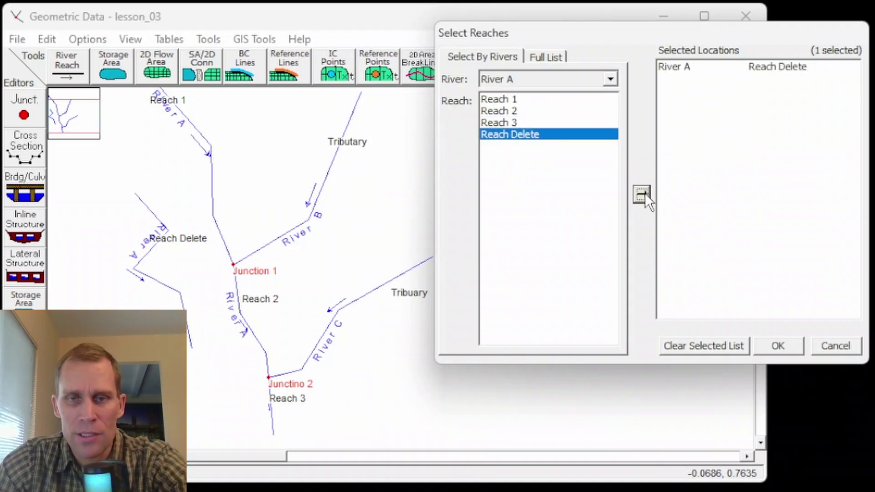
left_click(777, 345)
left_click(659, 233)
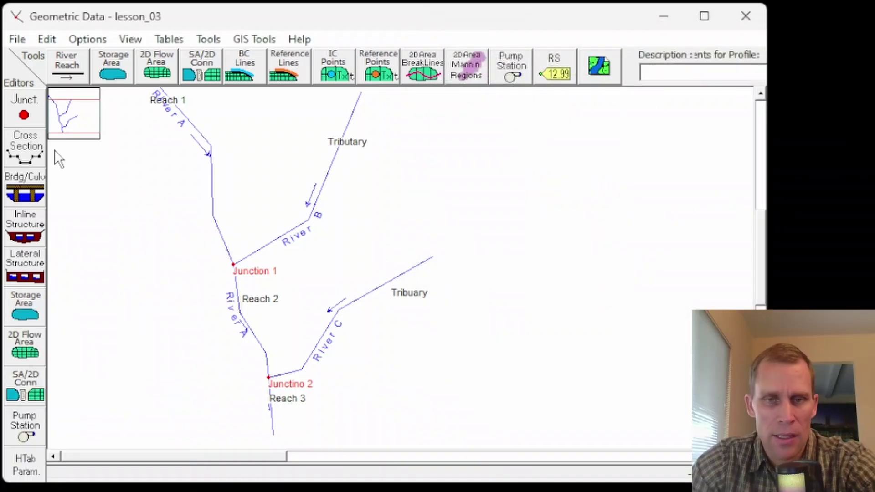
- Draw a storage area west of Reach 1 and name it Lake 1
left_click(123, 78)
left_click(137, 177)
left_click(108, 198)
left_click(114, 254)
left_click(172, 255)
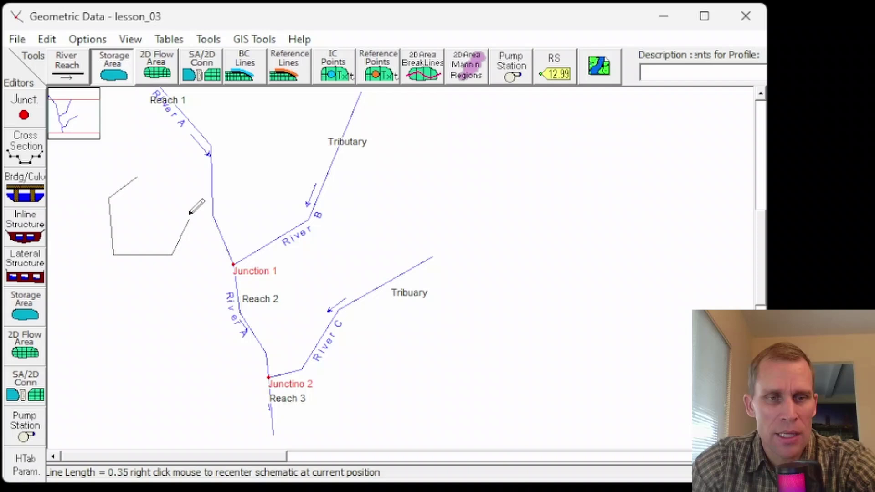
left_click(190, 207)
double_click(171, 187)
type("Lake 1")
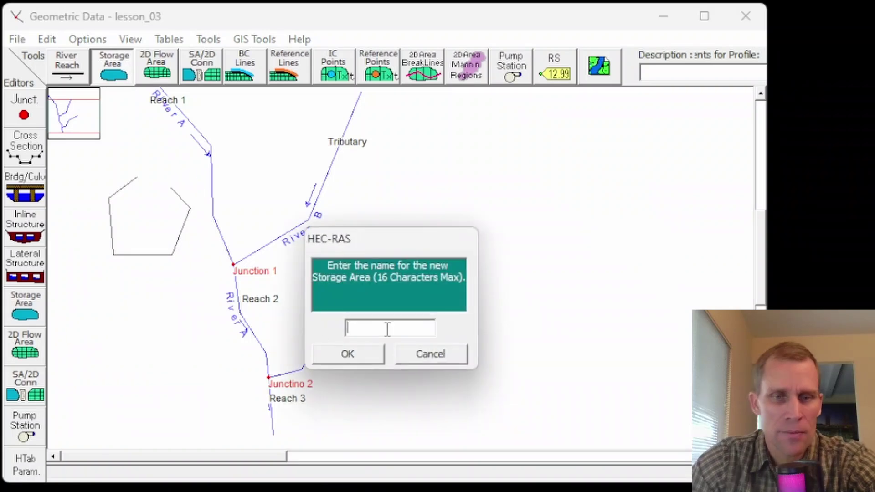
key("Return")
- Draw a second storage area west of Reach 2 and name it Lake 2
left_click(114, 68)
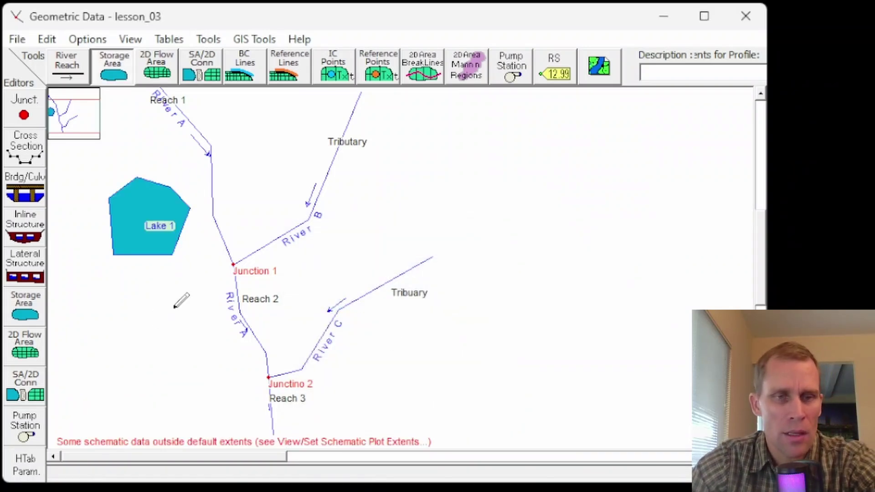
left_click(169, 315)
left_click(142, 350)
left_click(183, 381)
left_click(221, 379)
left_click(214, 340)
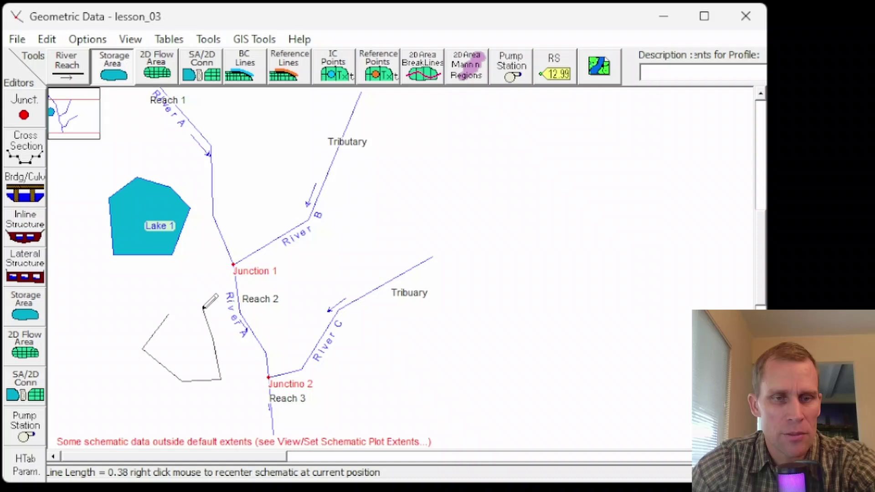
double_click(199, 310)
type("Lake 2")
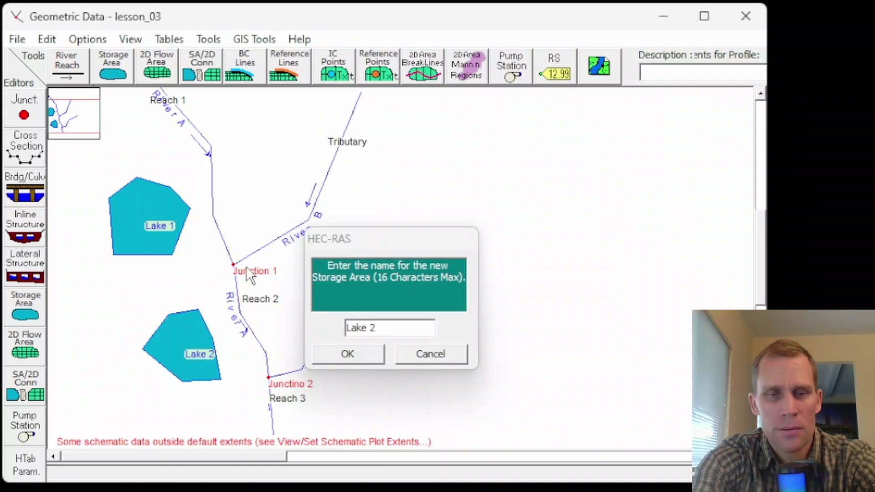
key("Return")
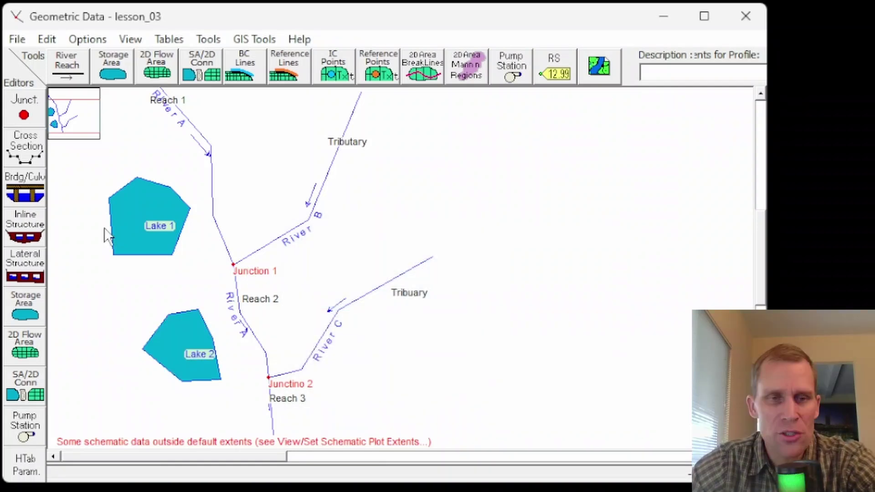
- Delete the Lake 2 storage area via Edit > Delete > Storage Areas
left_click(47, 39)
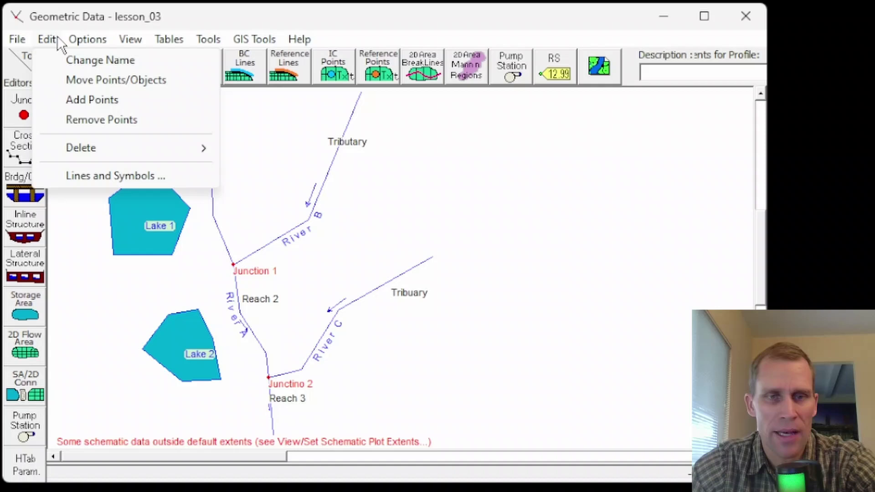
mouse_move(82, 150)
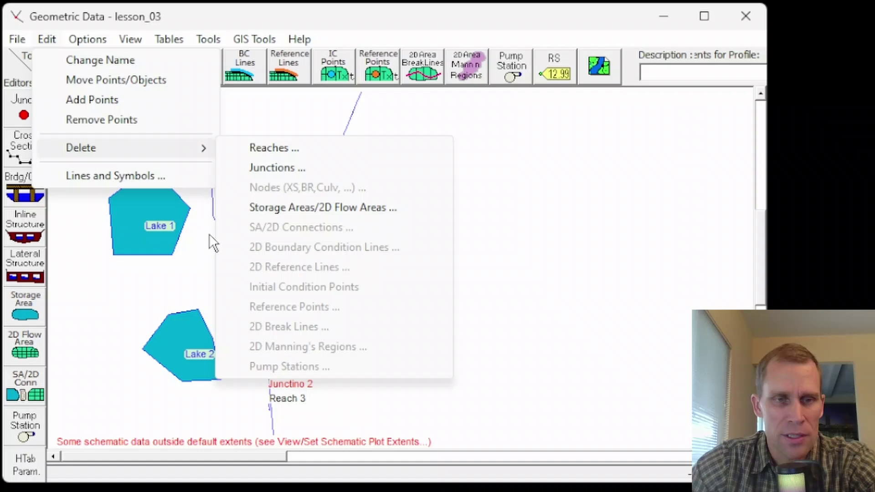
left_click(307, 211)
left_click(521, 137)
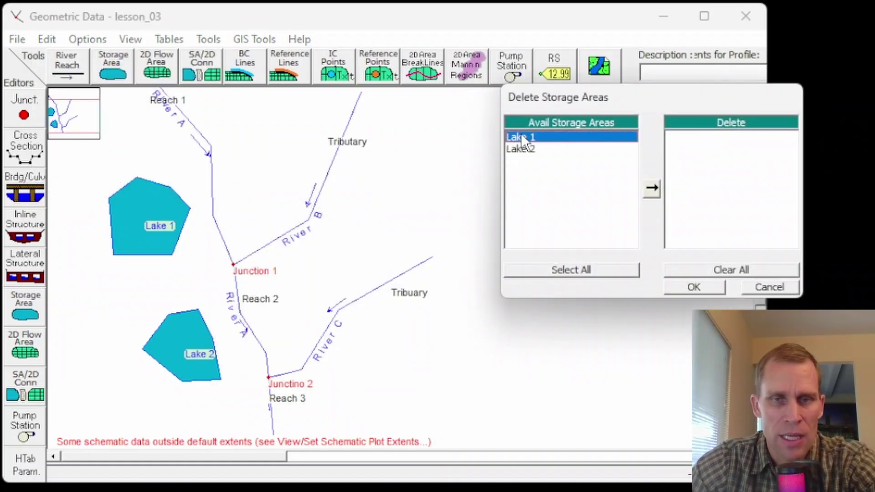
left_click(527, 150)
left_click(653, 189)
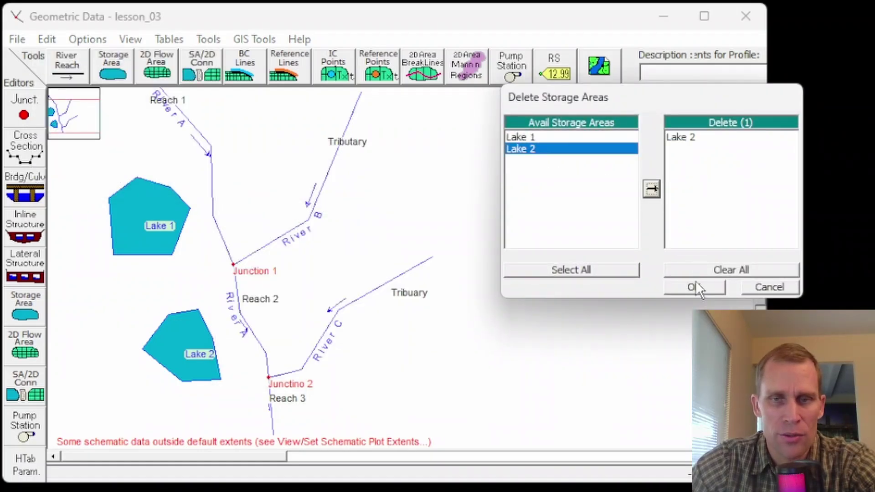
left_click(692, 286)
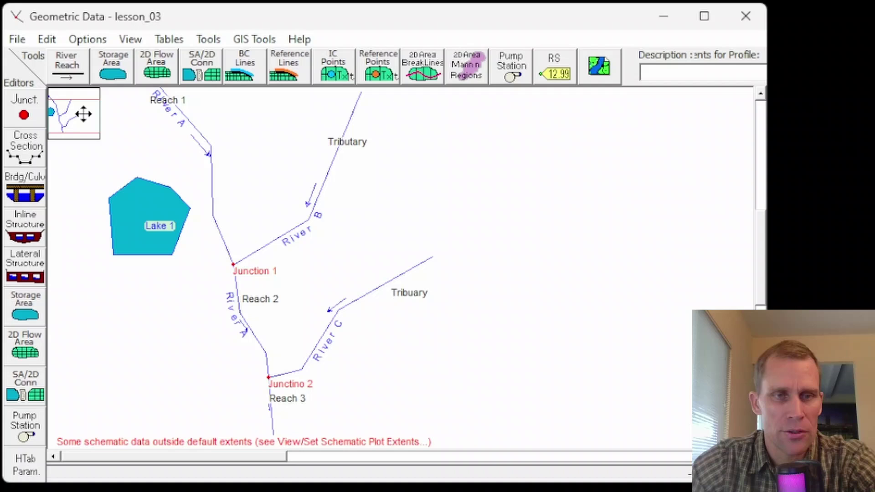
- Redraw a new storage area outline west of Reach 2 and name it Lake 2
left_click(106, 65)
left_click(171, 289)
left_click(126, 334)
left_click(156, 364)
left_click(212, 359)
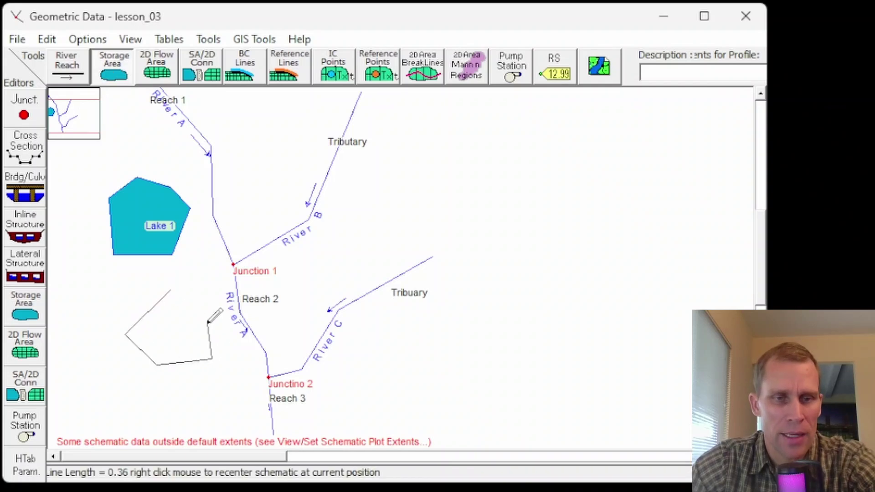
double_click(194, 303)
type("Lake 2")
key("Return")
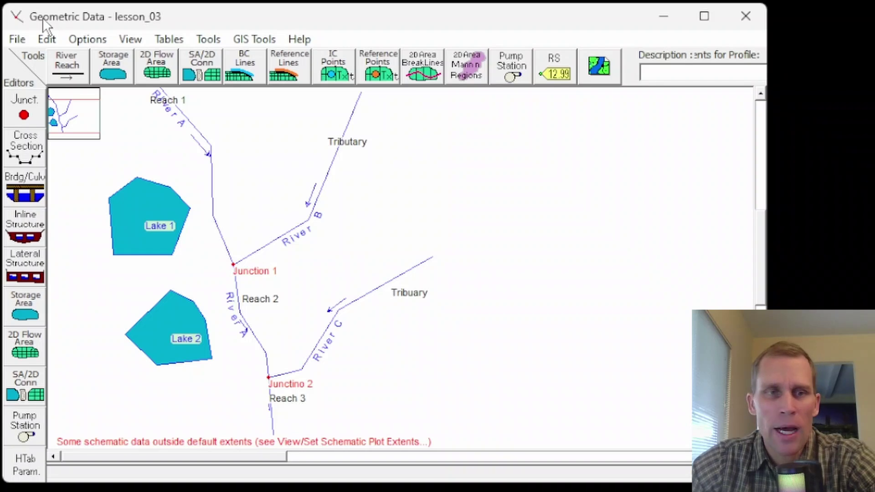
- With Move Points/Objects, reshape Lake 2's corners and shift River C's upper point slightly west
left_click(47, 40)
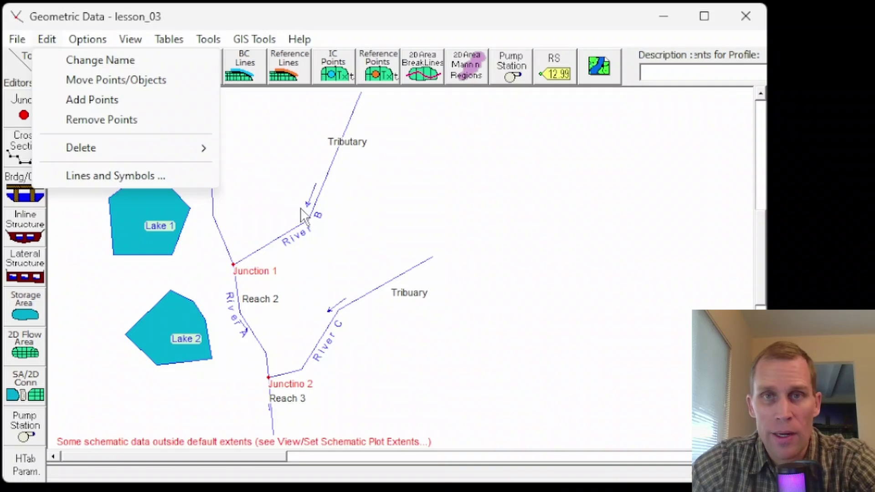
left_click(90, 81)
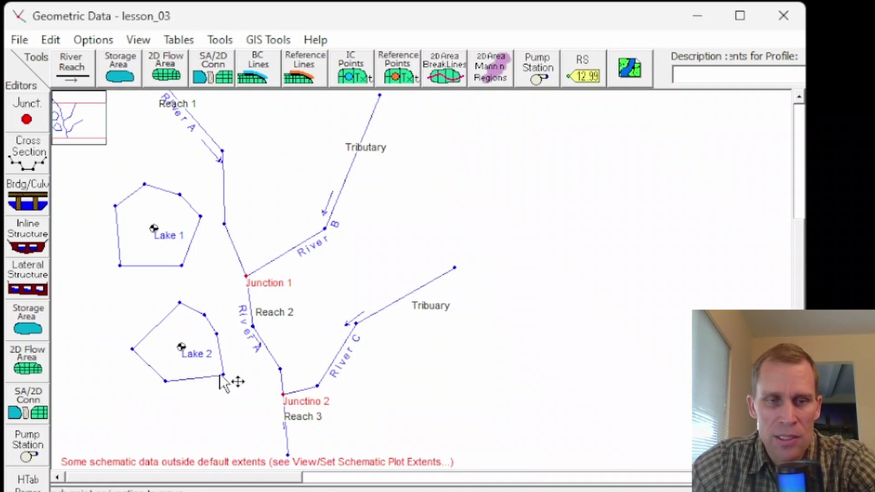
scroll(220, 375, "up", 2)
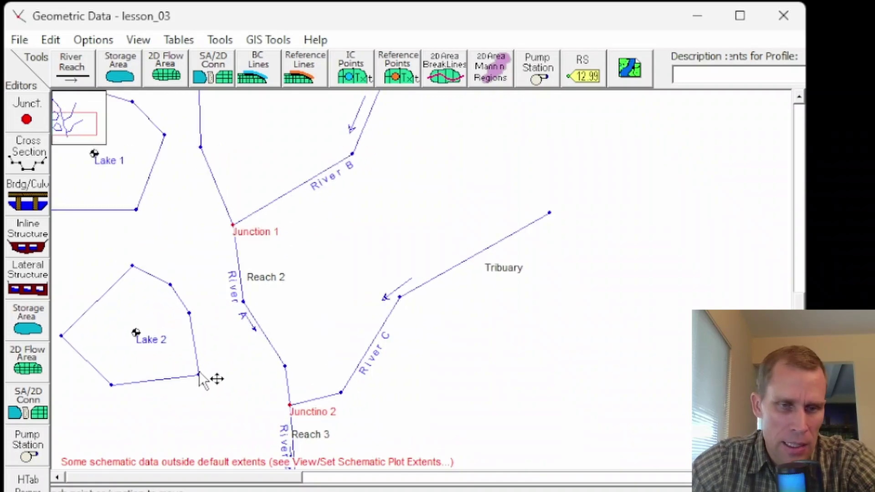
left_click_drag(199, 375, 177, 365)
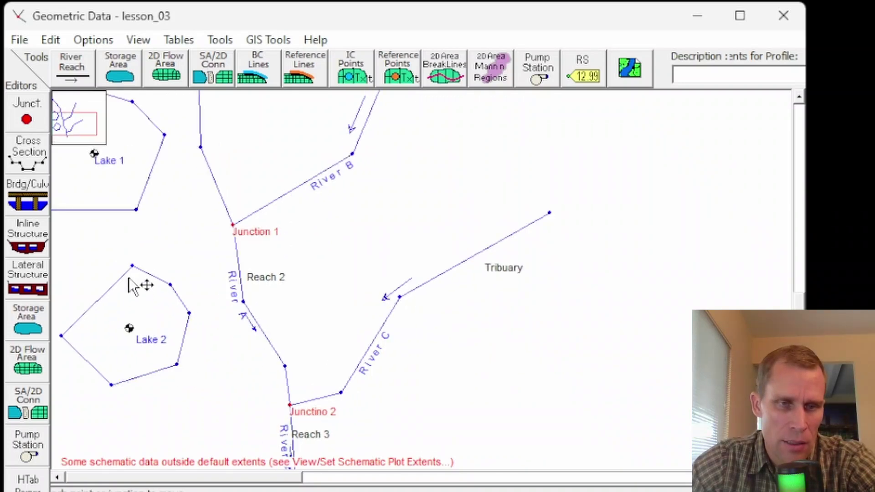
left_click_drag(61, 336, 84, 330)
left_click_drag(132, 266, 114, 285)
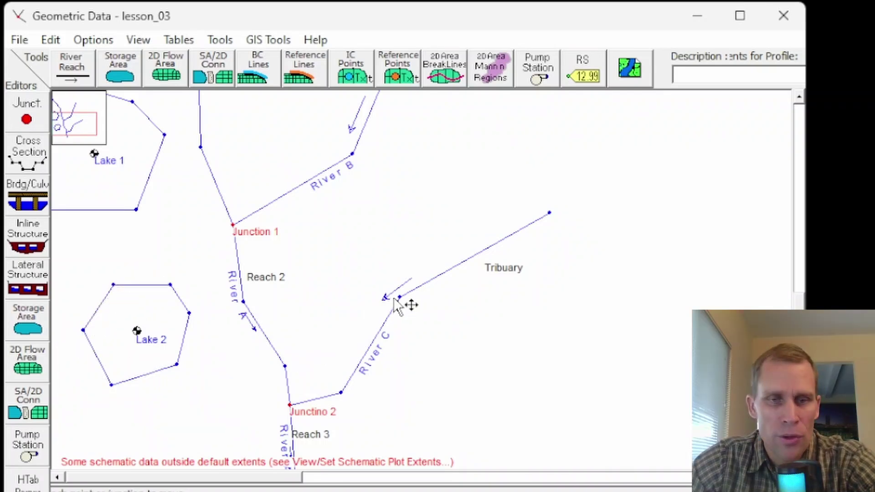
left_click_drag(399, 298, 379, 292)
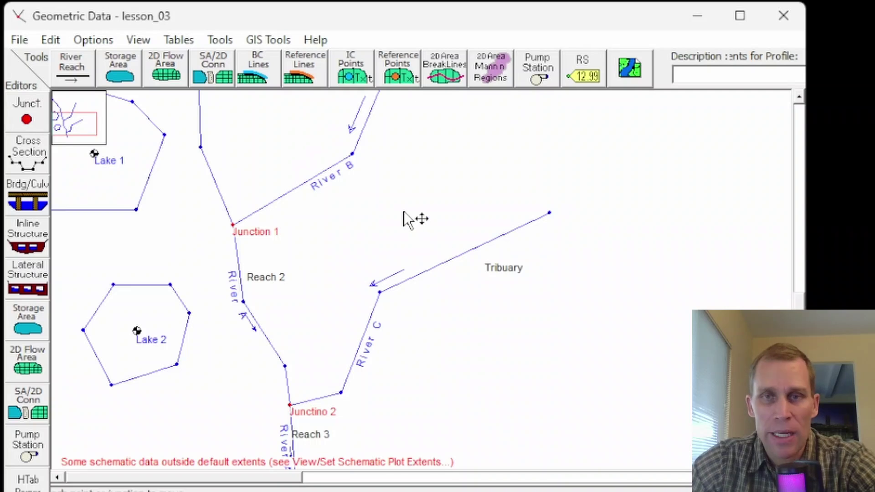
- Add two vertices on the Tributary reach and one on Lake 2's bottom edge
left_click(53, 40)
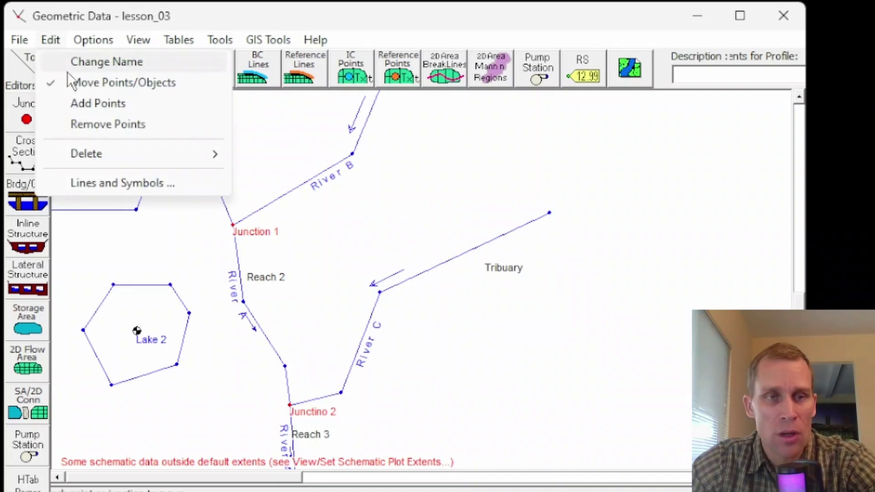
left_click(91, 81)
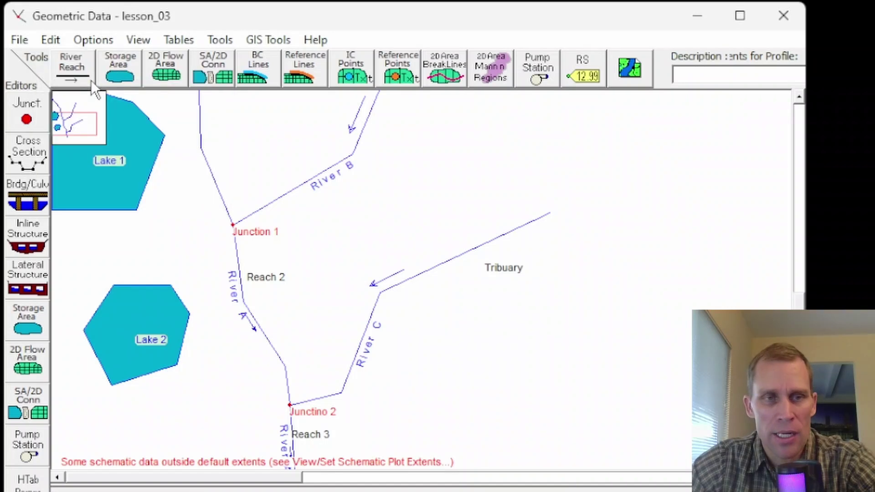
left_click(51, 39)
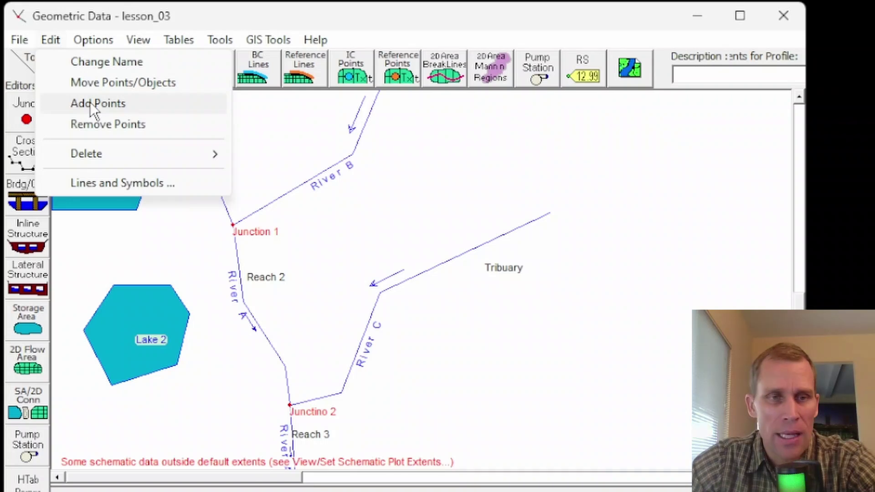
left_click(89, 103)
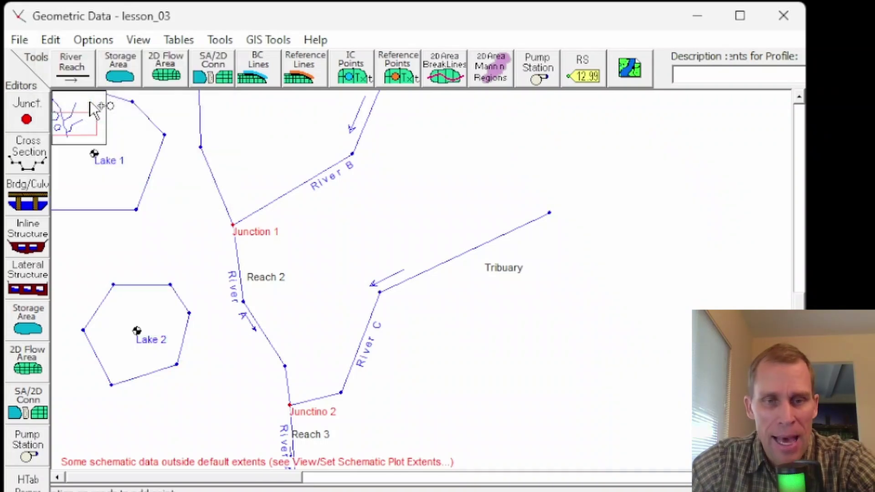
left_click(436, 266)
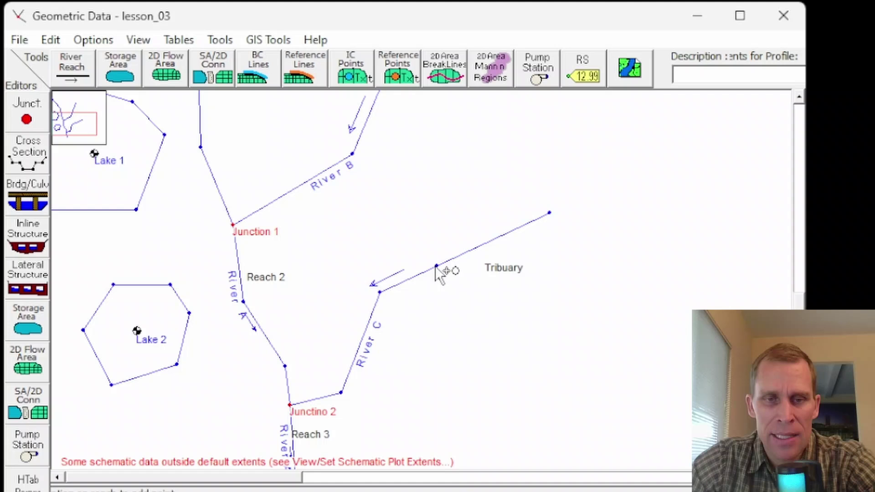
left_click(478, 247)
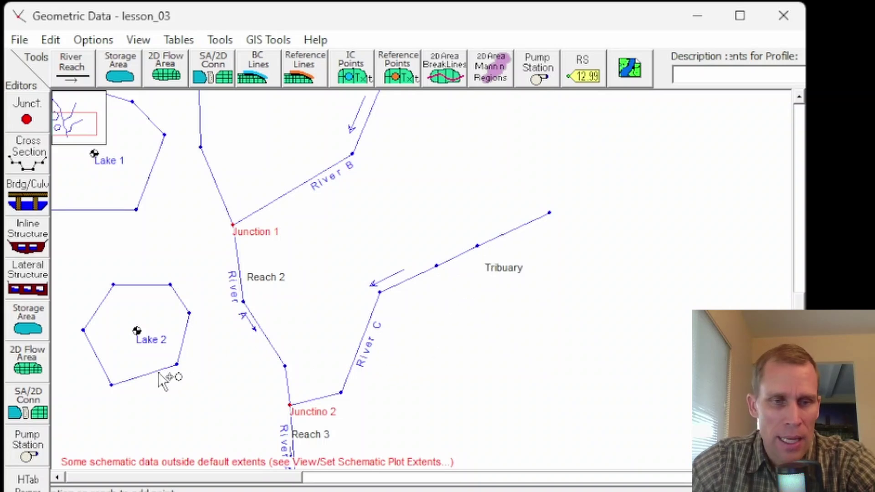
left_click(146, 374)
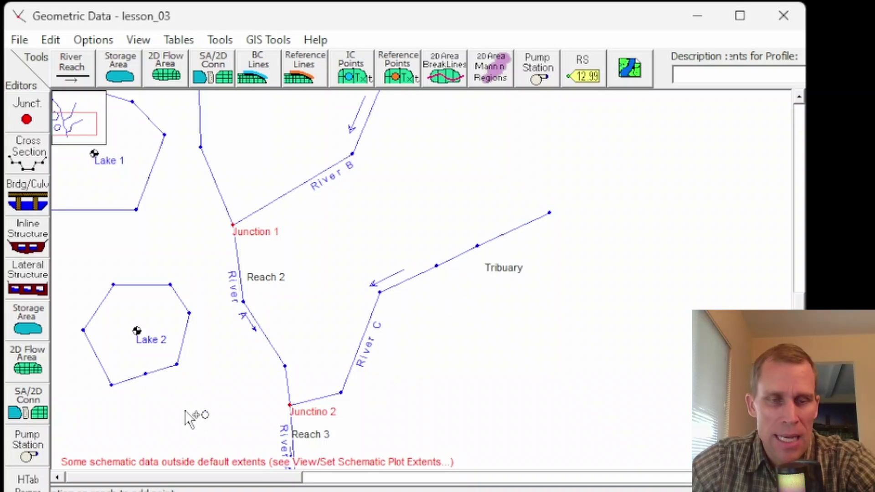
- Pull Lake 2's new bottom vertex down and drag a Tributary vertex to form a zigzag
left_click(48, 41)
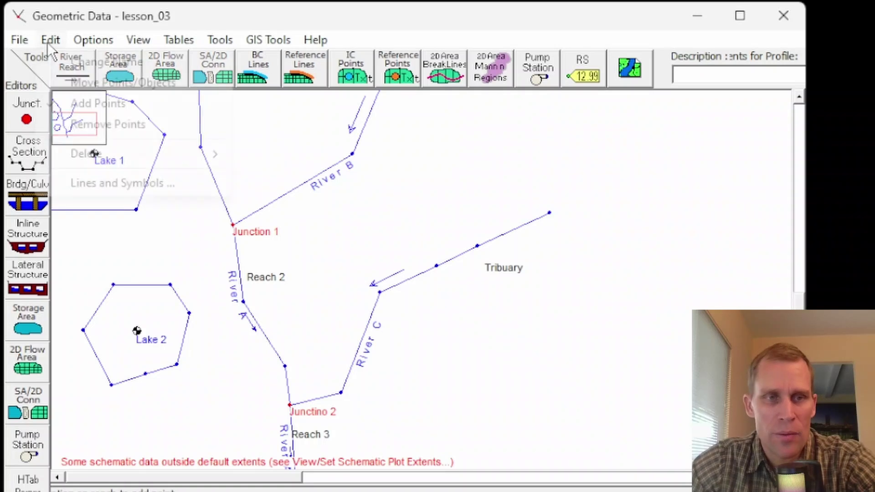
mouse_move(64, 43)
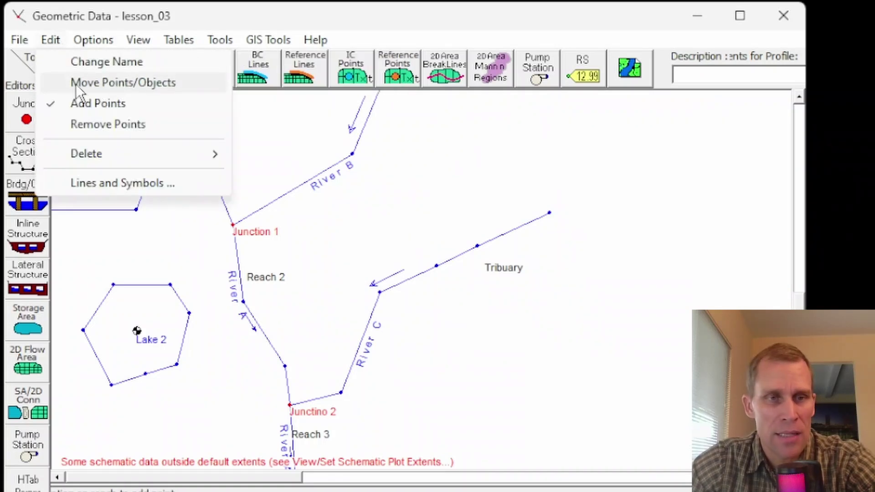
left_click(79, 83)
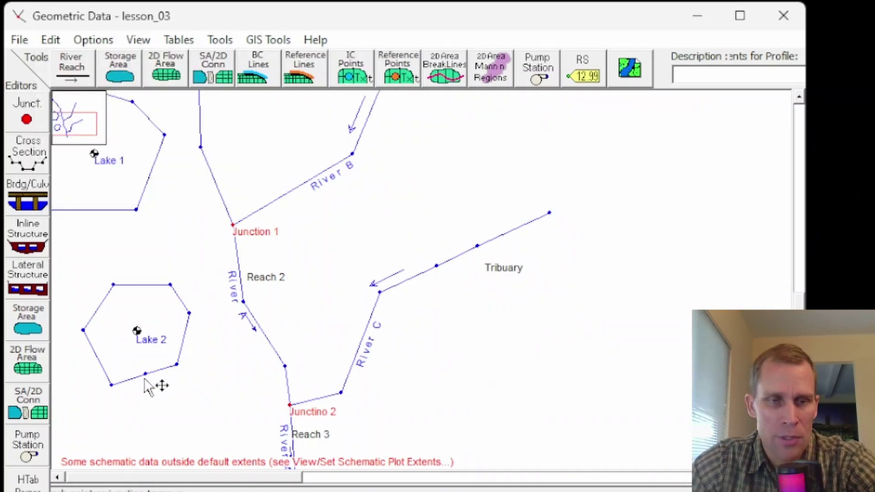
left_click_drag(145, 379, 145, 390)
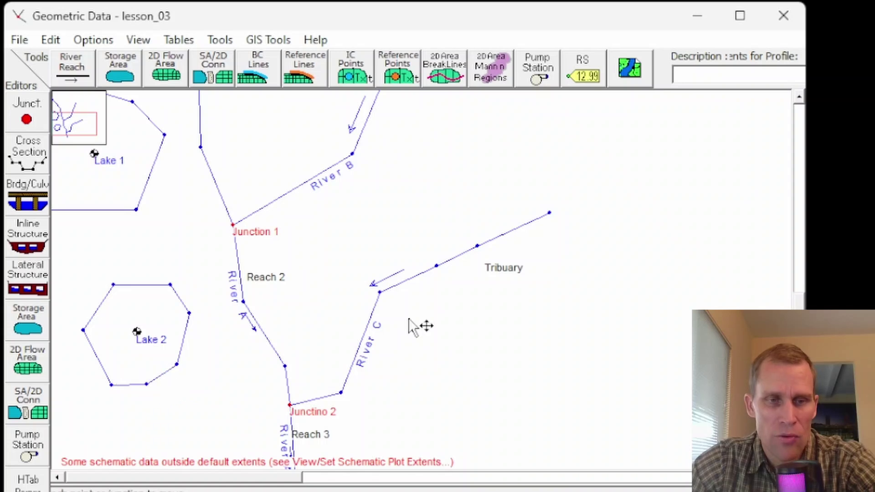
left_click_drag(437, 266, 500, 254)
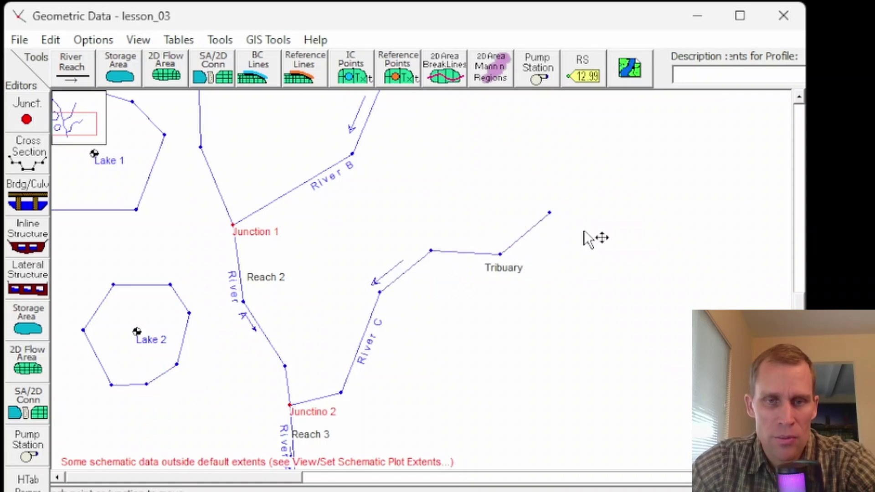
left_click(50, 40)
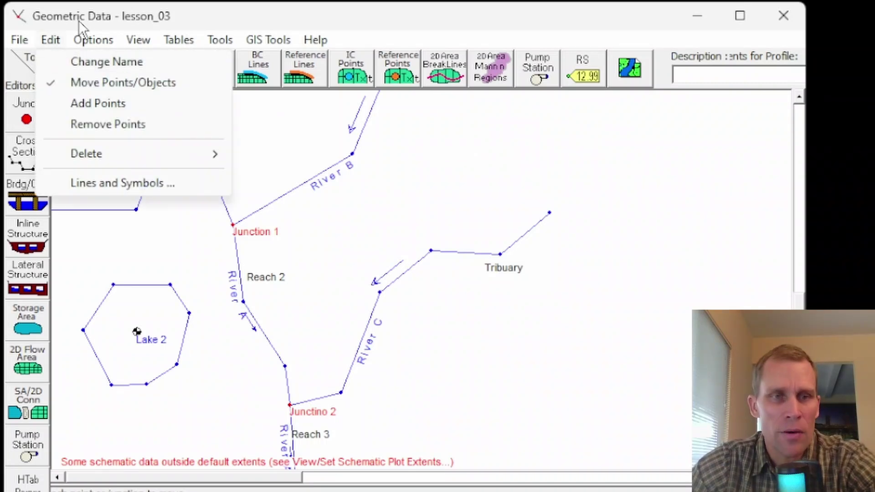
- In Lines and Symbols, make the Schem SA Edit storage-area style blue with 4.0 line width
left_click(61, 41)
left_click(61, 41)
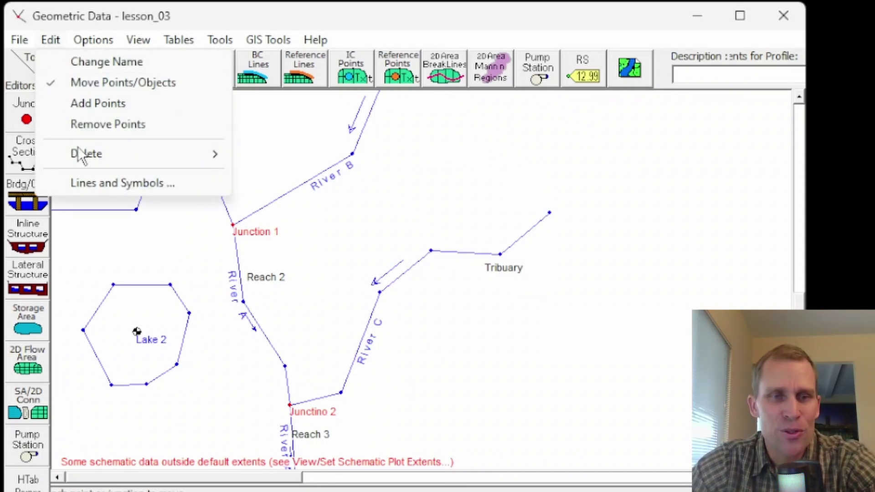
left_click(105, 184)
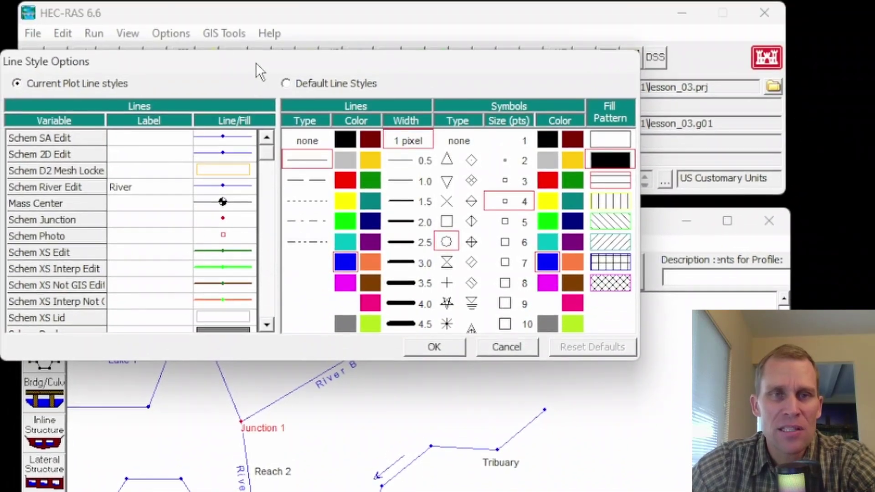
left_click_drag(255, 62, 395, 70)
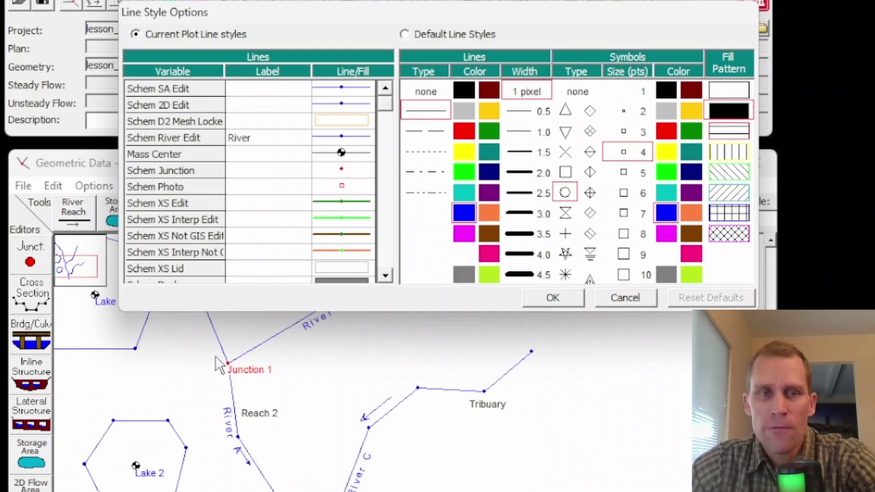
left_click(190, 90)
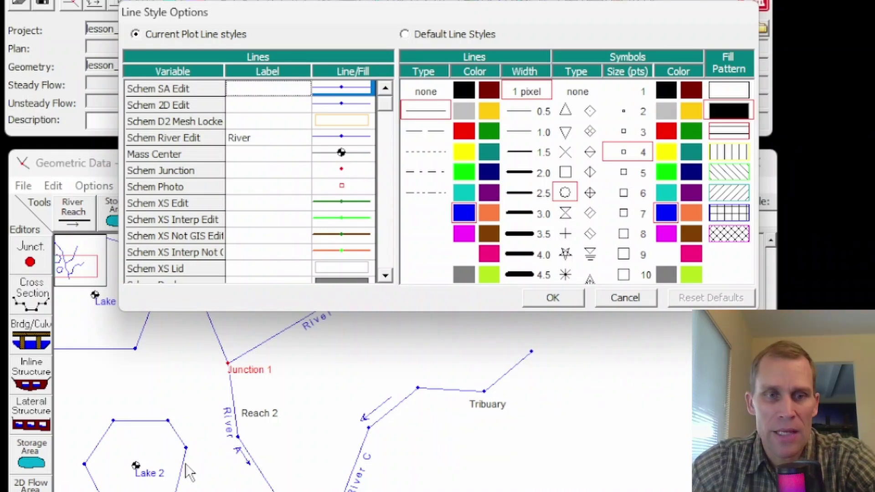
left_click(327, 88)
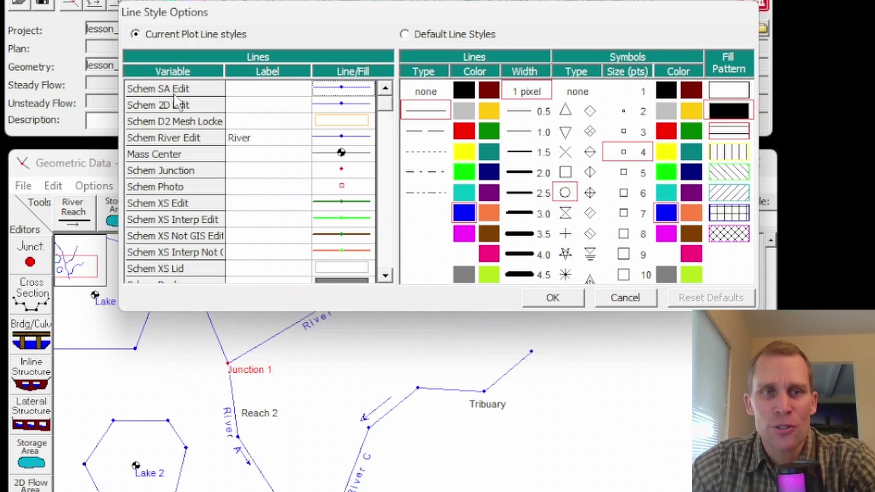
left_click(184, 89)
left_click(329, 85)
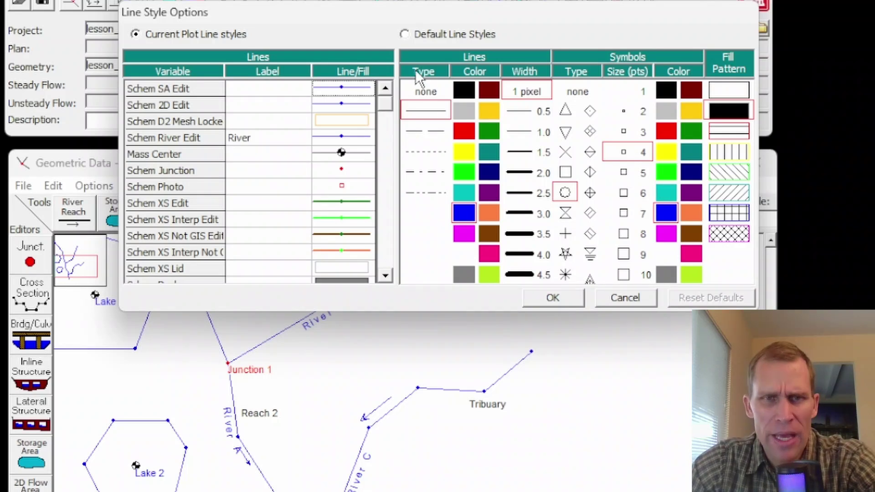
left_click(464, 214)
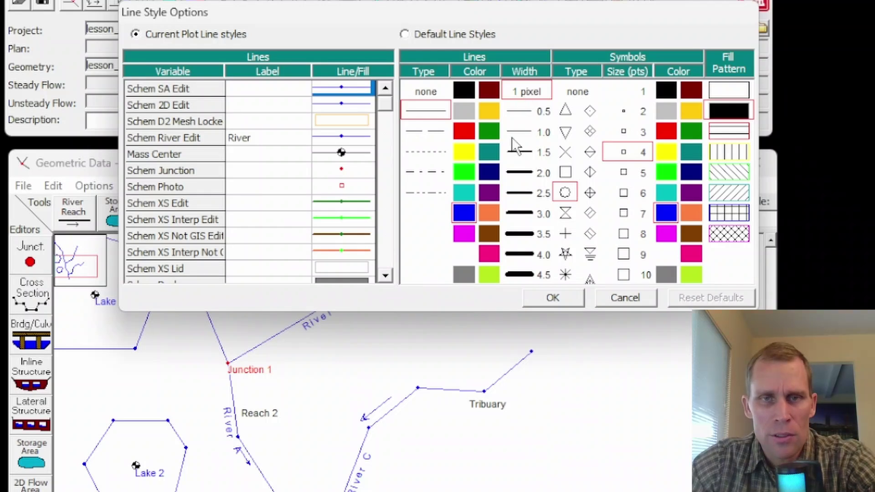
left_click(514, 133)
left_click(518, 254)
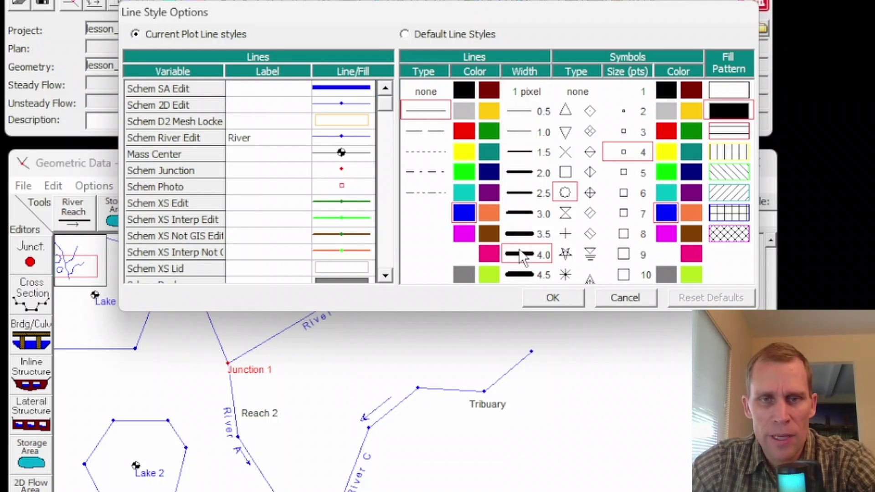
- Apply the new storage area line style and zoom out to show more of the network
left_click(551, 298)
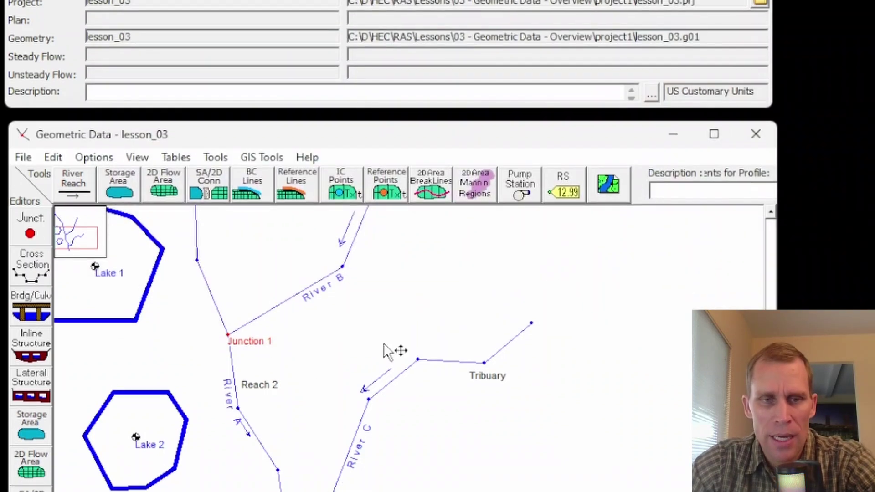
left_click_drag(156, 301, 187, 367)
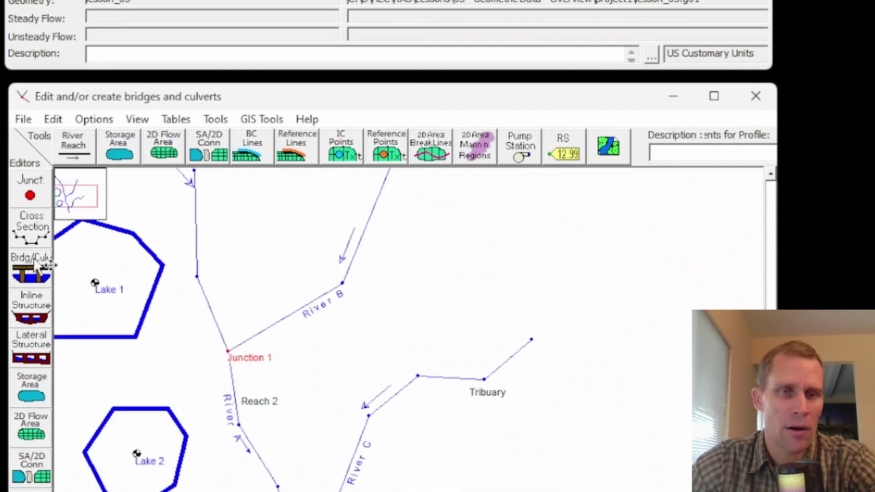
scroll(225, 354, "down", 2)
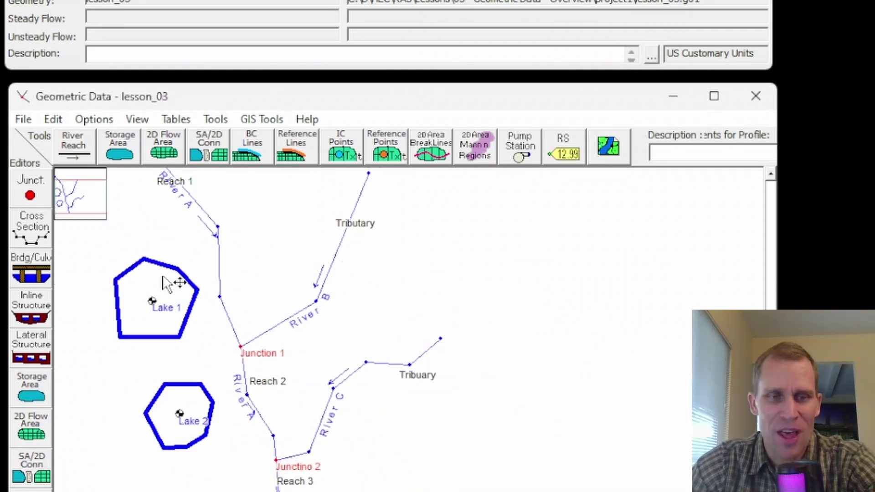
- Turn off Move Points/Objects so both lakes fill again, then dismiss Lines and Symbols unchanged
left_click(54, 119)
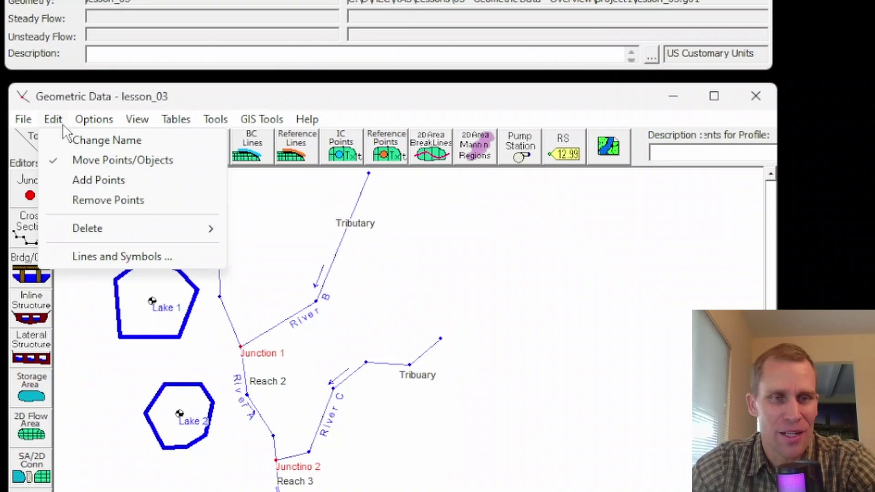
left_click(86, 160)
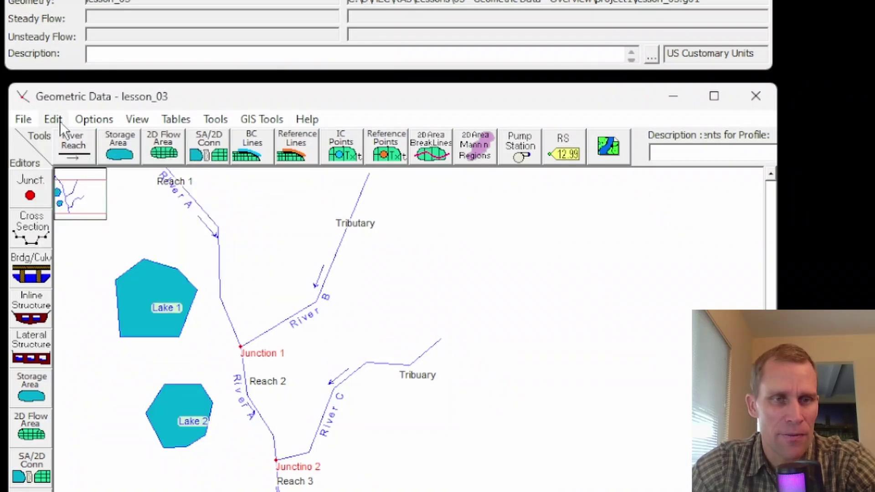
left_click(53, 119)
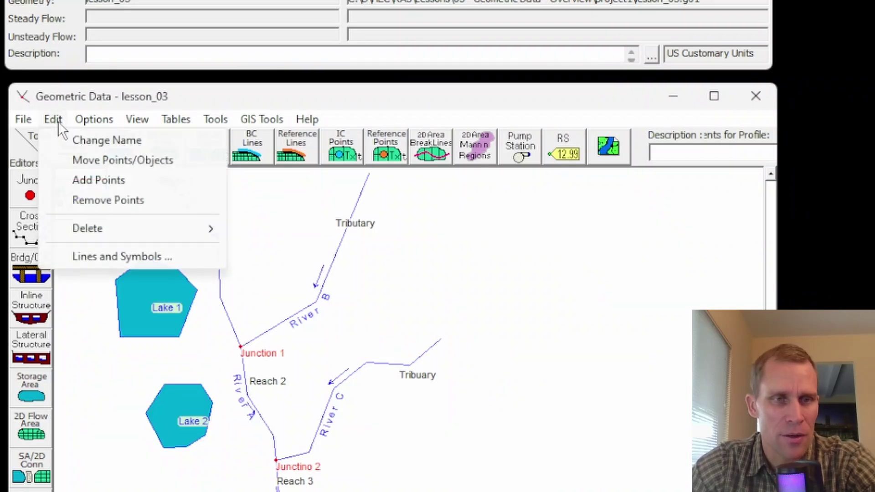
left_click(100, 258)
key("Return")
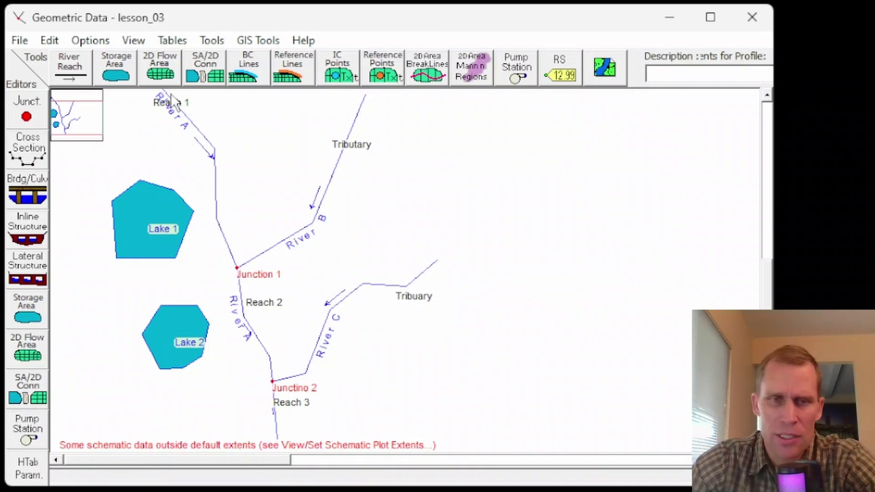
- Set the Schem Junction symbol in Lines and Symbols to red at size 10
left_click(56, 42)
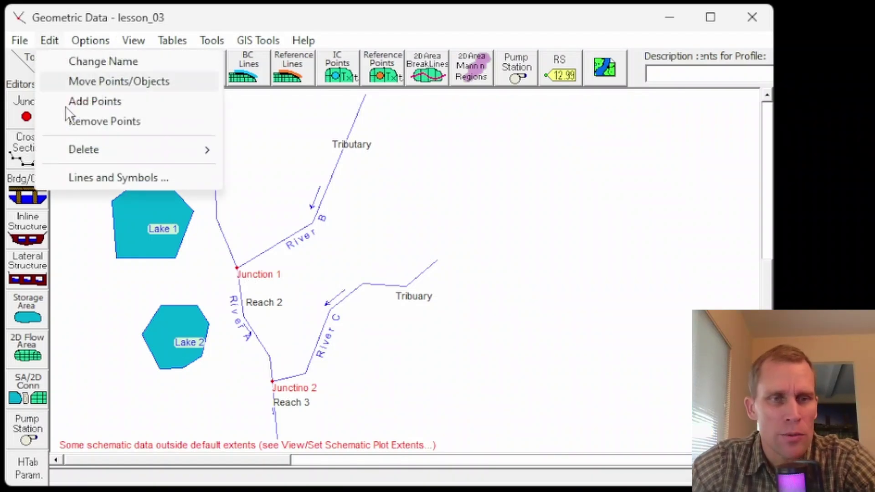
left_click(89, 175)
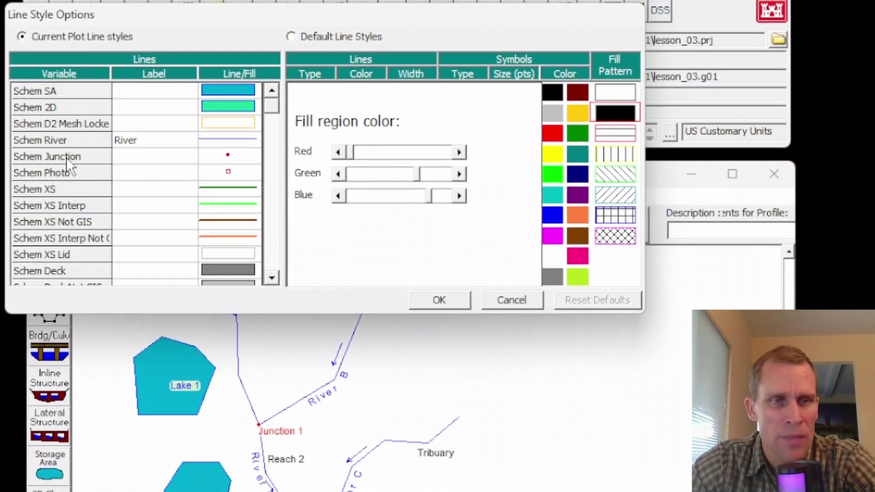
left_click(120, 118)
left_click(234, 155)
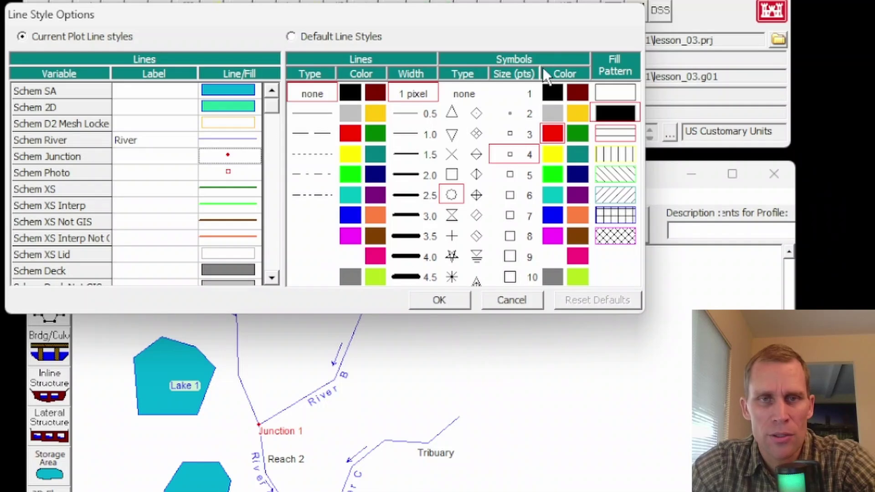
left_click(550, 130)
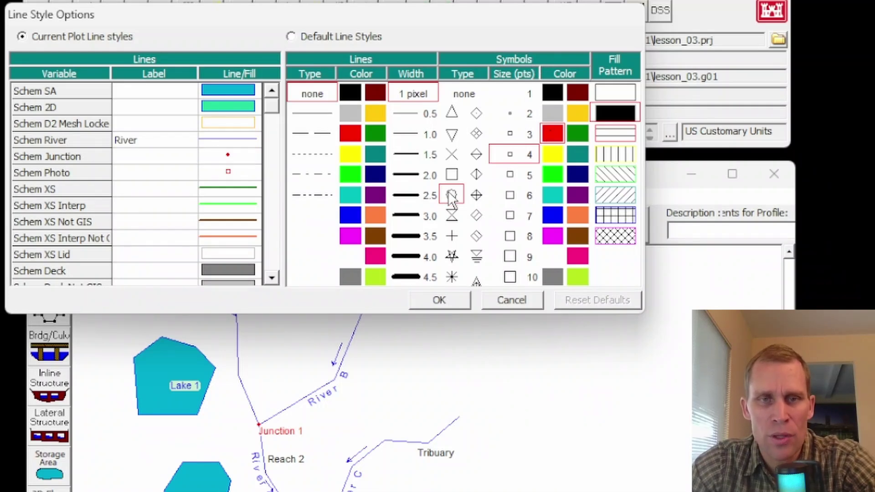
left_click(510, 277)
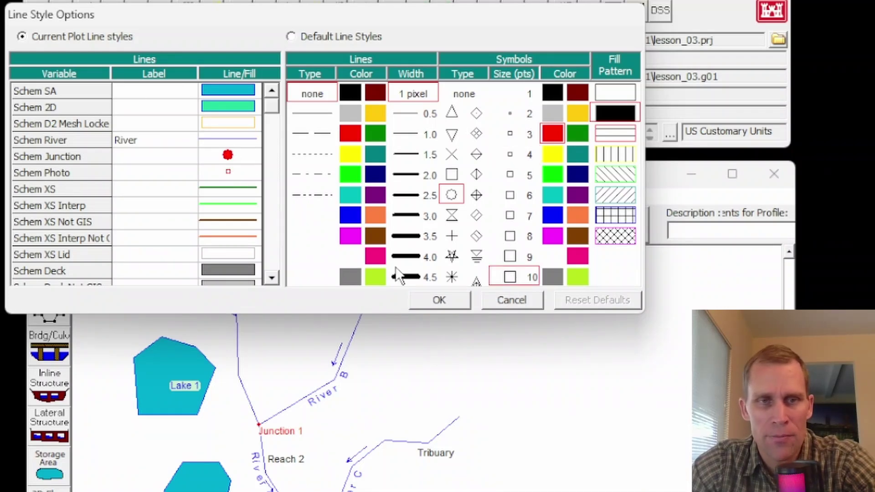
left_click(447, 297)
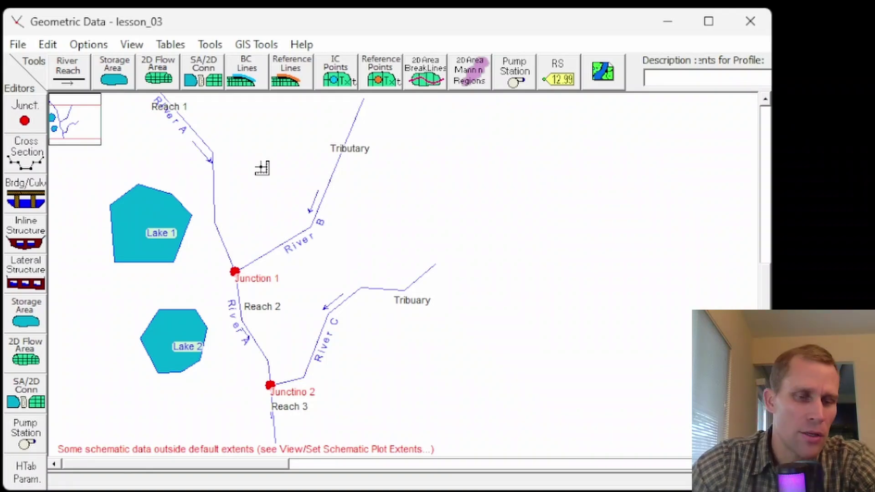
- Measure a line across River B near its tributary end, reading length 0.252
left_click(262, 168)
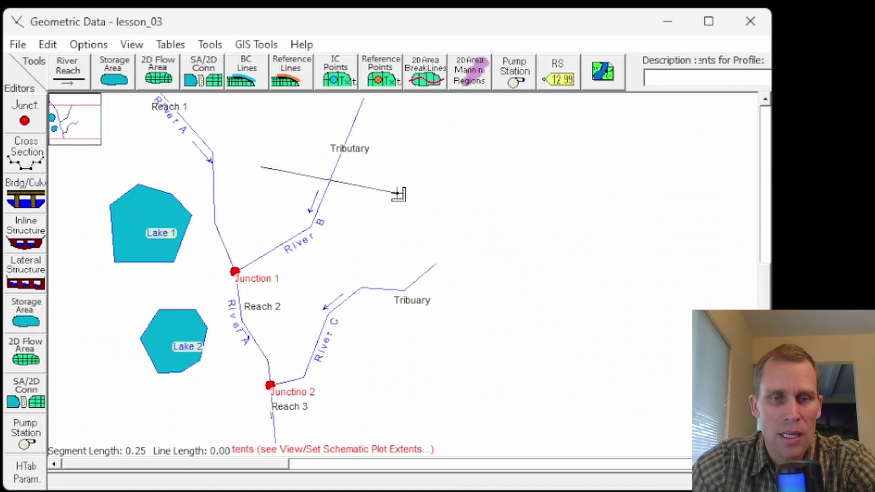
double_click(398, 193)
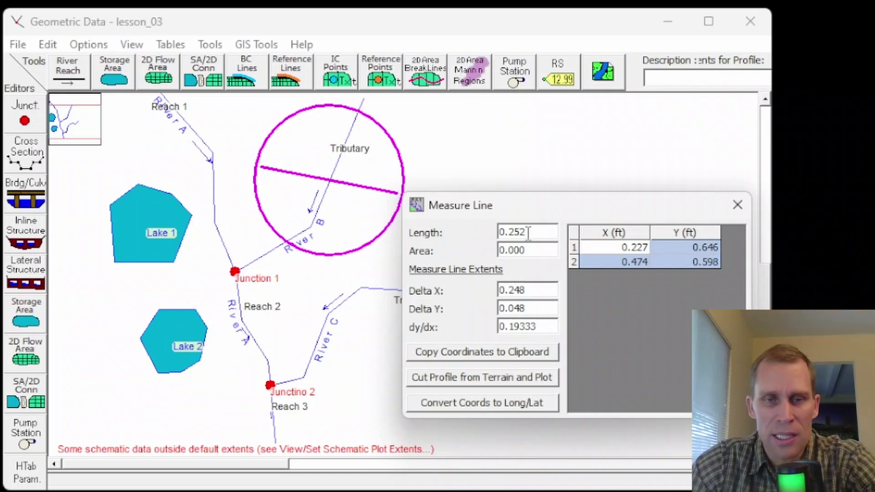
left_click_drag(531, 233, 469, 233)
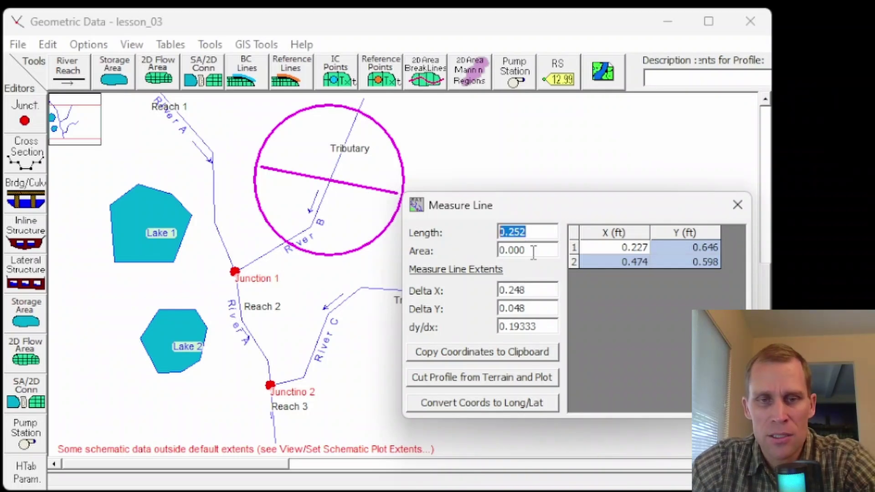
left_click_drag(531, 251, 486, 254)
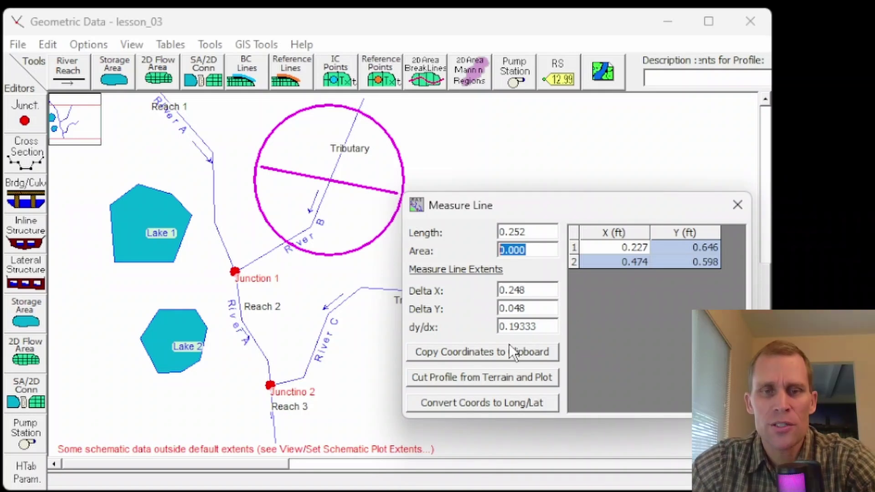
left_click(533, 232)
left_click_drag(532, 232, 475, 230)
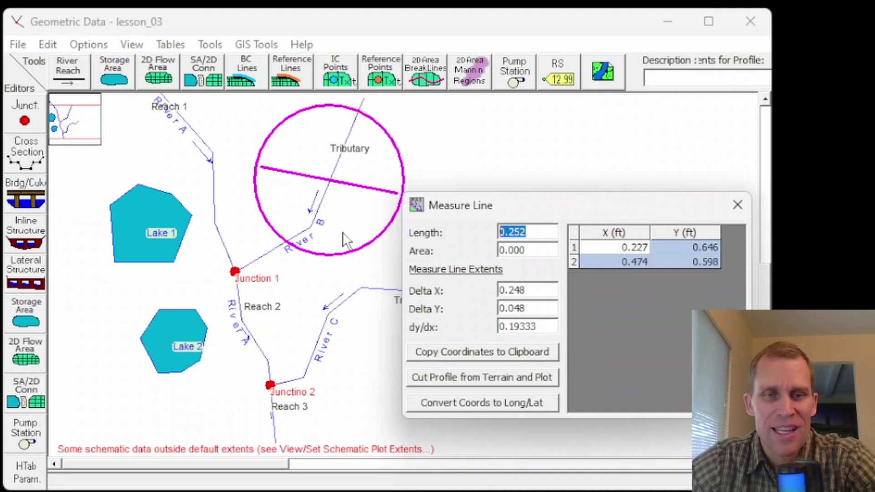
left_click_drag(549, 231, 474, 230)
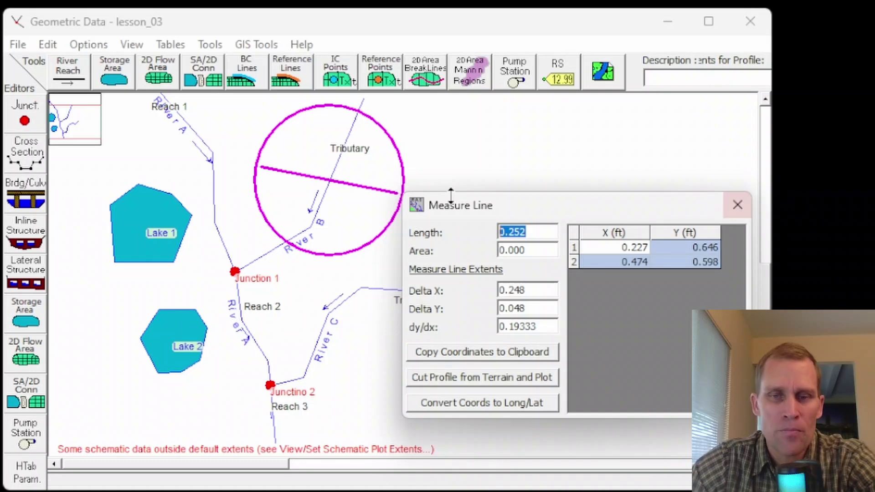
- Trace a closed measurement loop around Lake 1, reading length 0.505 and area 0.018
left_click(737, 205)
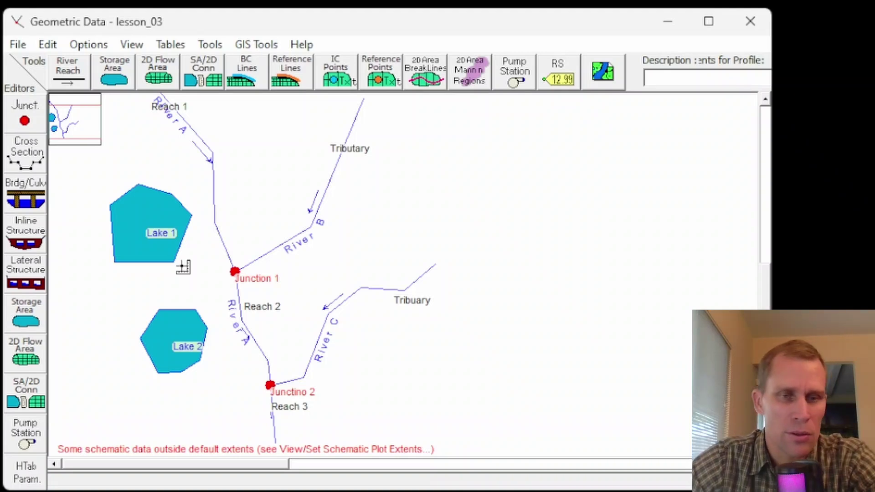
left_click(183, 266)
left_click(110, 266)
left_click(109, 200)
left_click(139, 184)
left_click(182, 193)
left_click(184, 227)
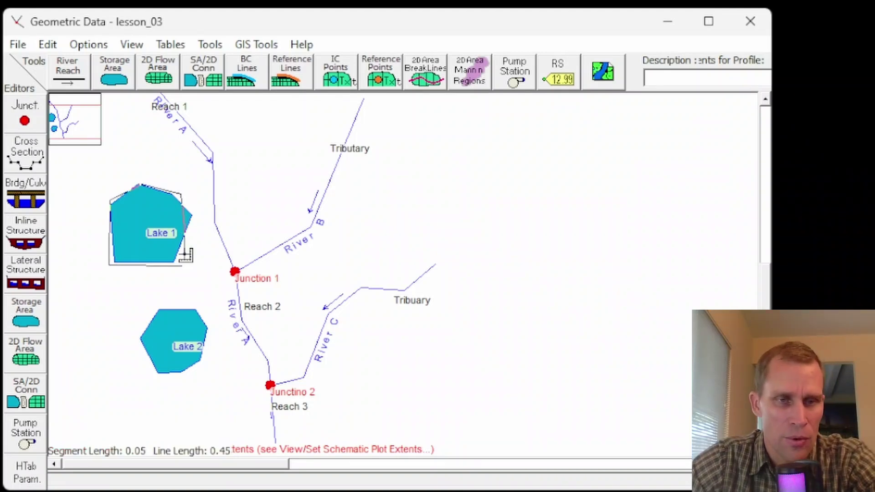
double_click(185, 255)
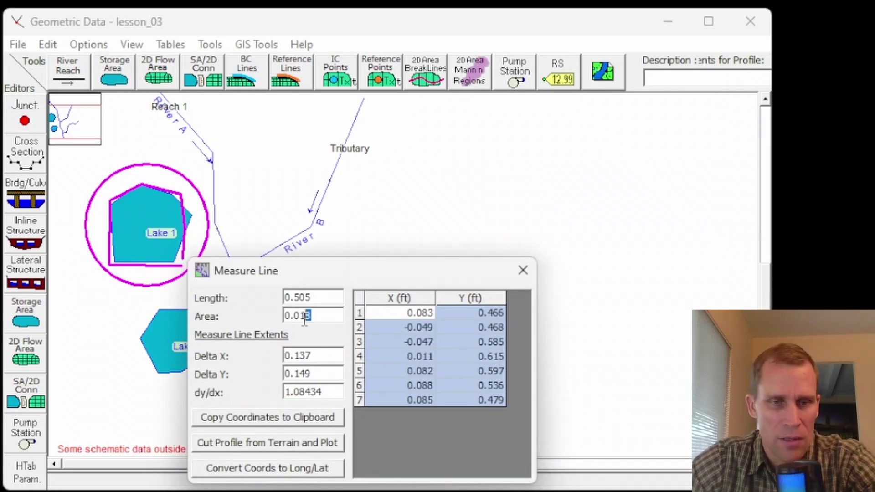
left_click_drag(305, 317, 251, 313)
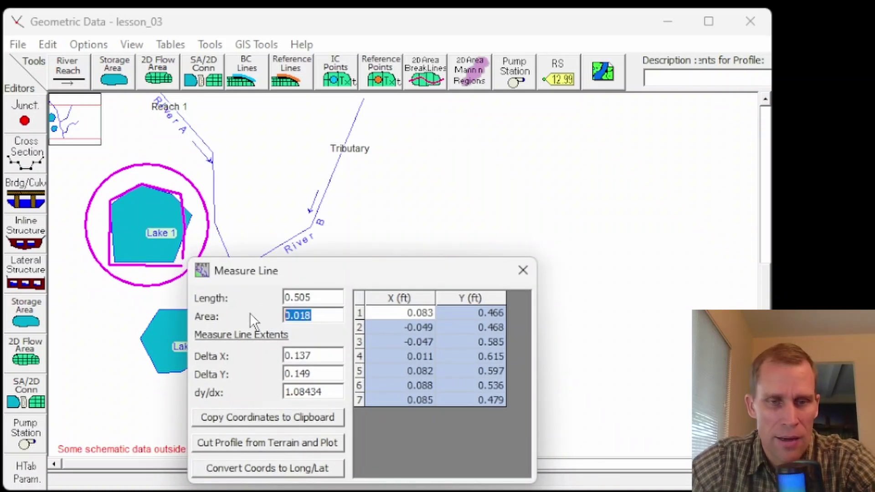
left_click(522, 271)
left_click(130, 44)
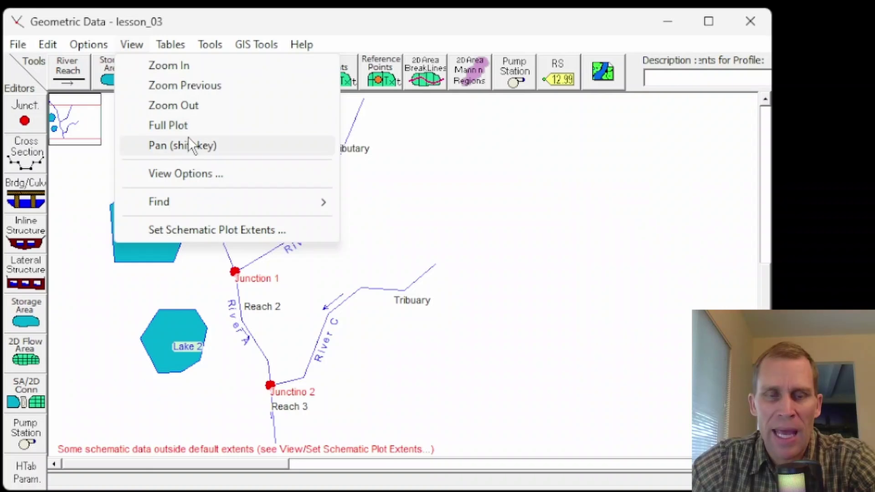
- Box-zoom with View > Zoom In around Junction 1
left_click(184, 64)
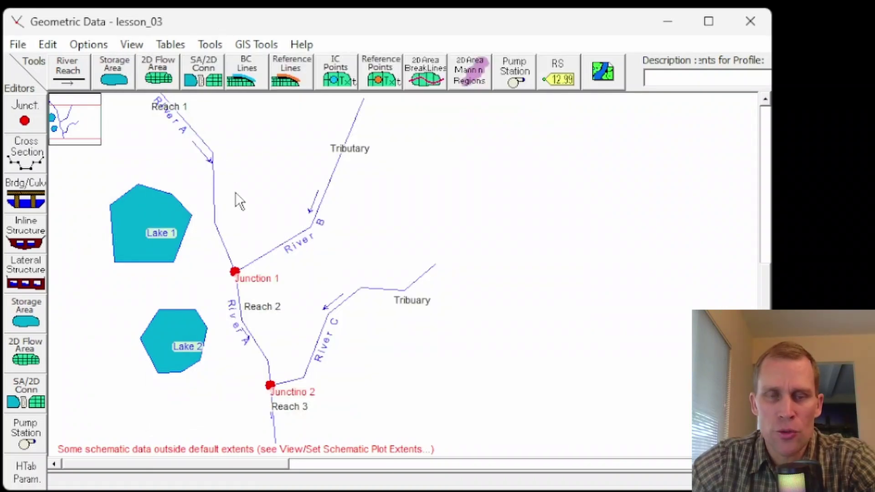
scroll(235, 192, "down", 2)
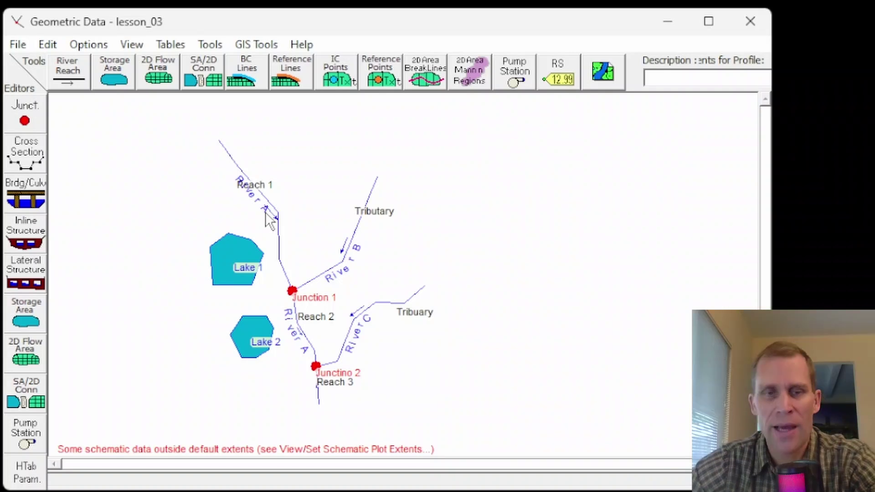
scroll(289, 256, "up", 2)
scroll(292, 269, "up", 1)
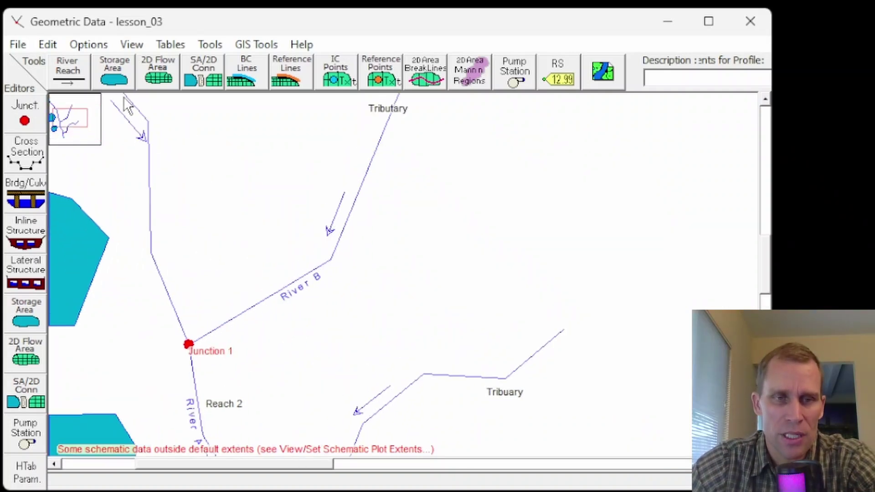
left_click(132, 44)
left_click(160, 65)
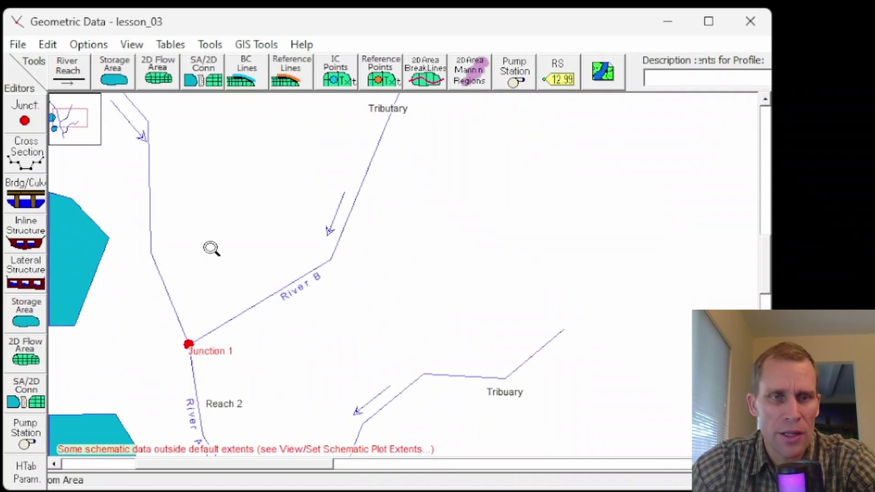
left_click_drag(130, 262, 292, 394)
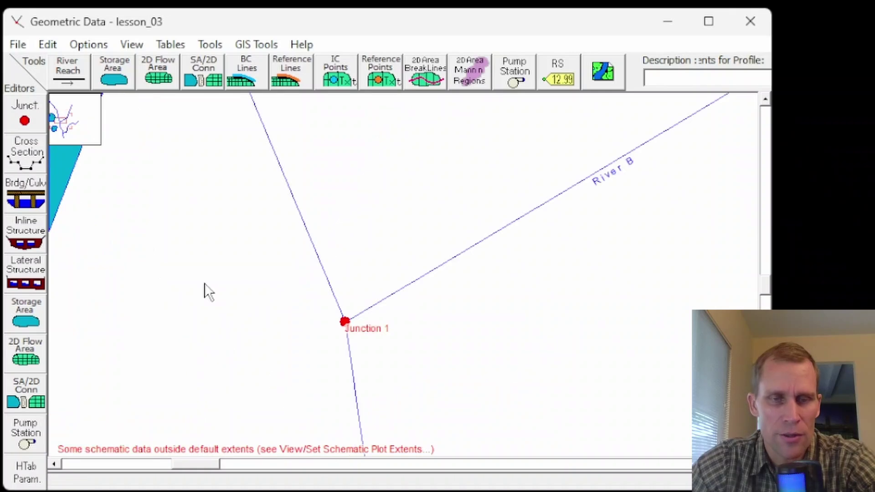
- Go back with Zoom Previous, then Zoom Out and Full Plot to show the whole network
left_click(49, 44)
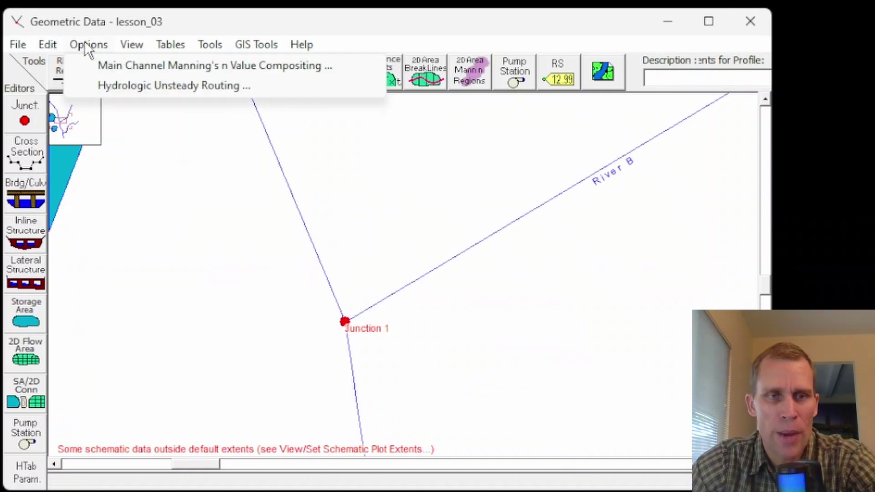
mouse_move(137, 42)
left_click(151, 83)
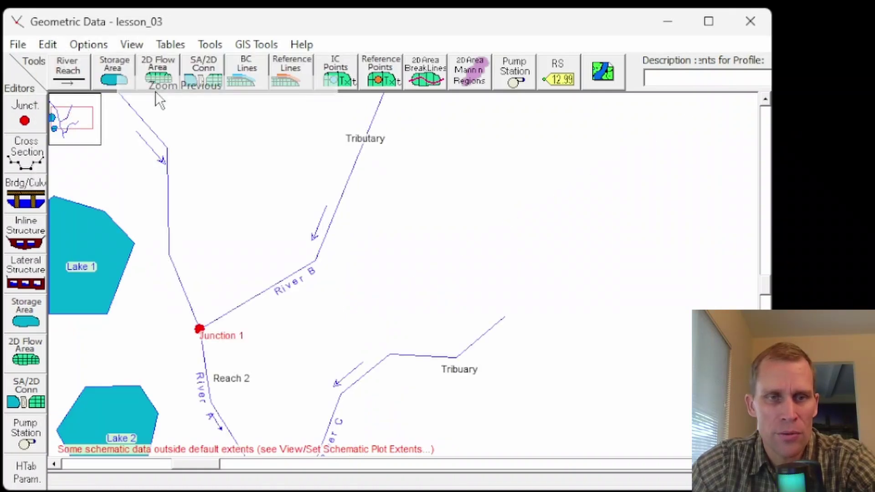
left_click(95, 46)
mouse_move(131, 44)
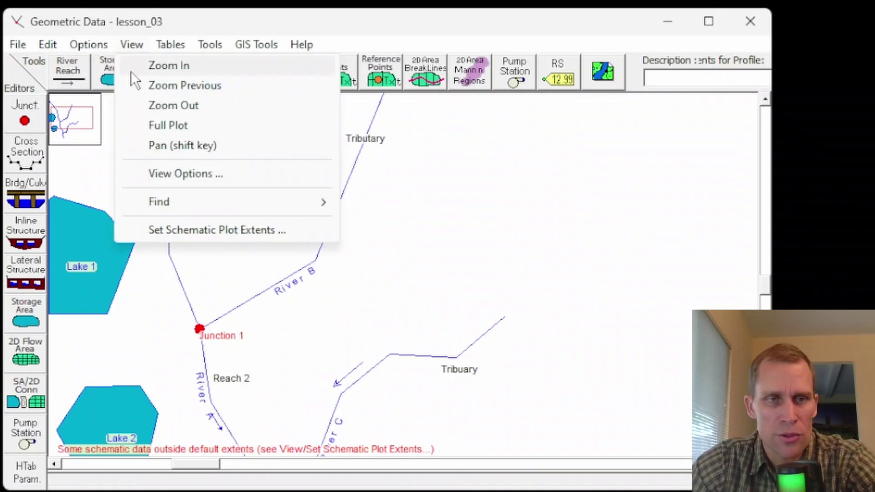
left_click(158, 109)
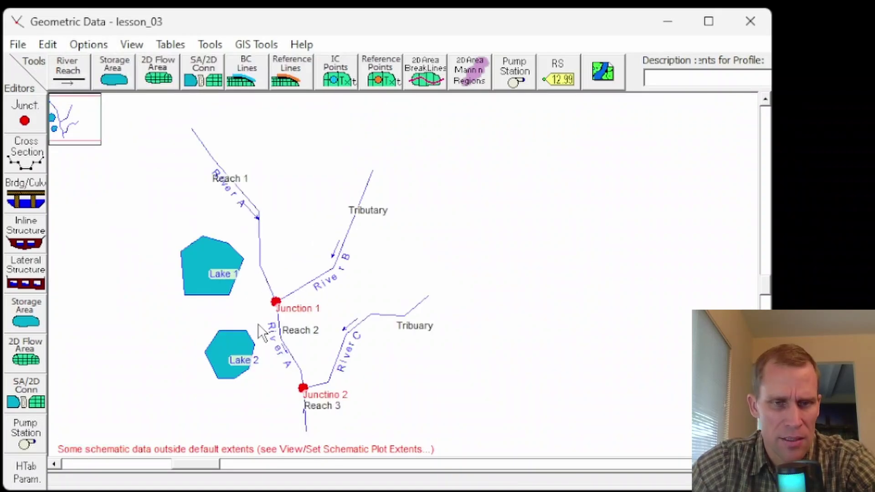
scroll(258, 324, "up", 2)
left_click(127, 46)
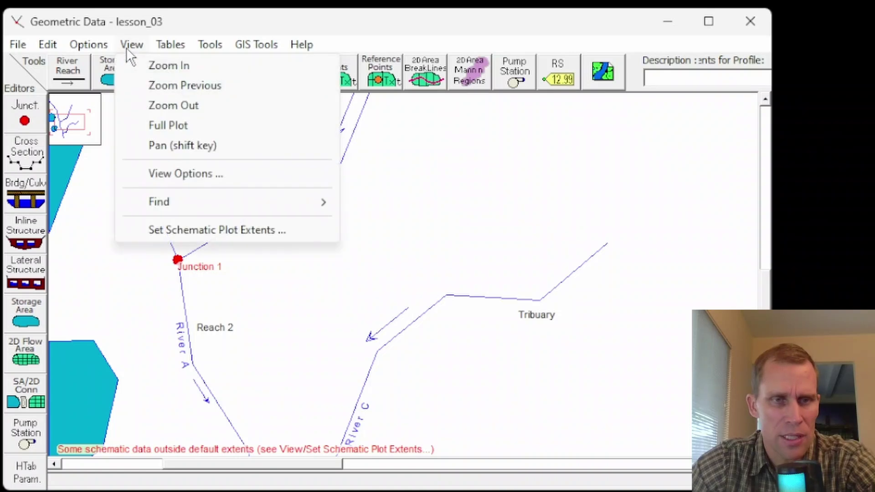
left_click(173, 124)
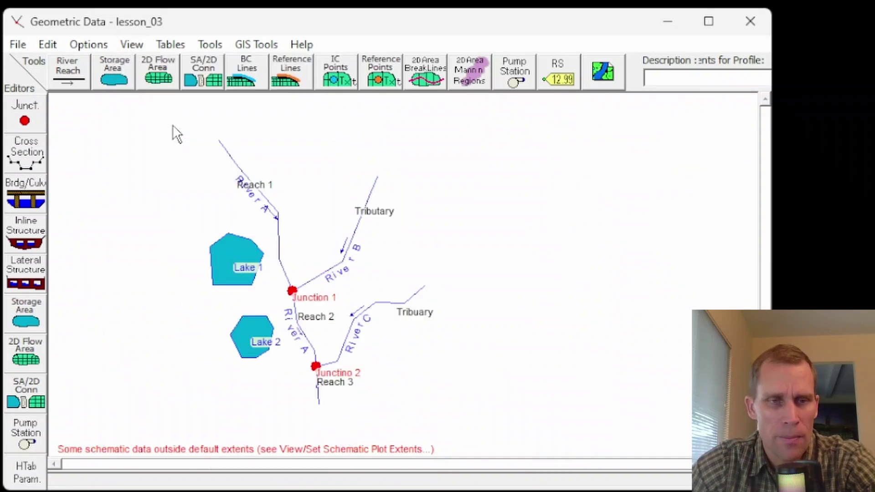
- Turn on View > Pan and pan and zoom the schematic toward Junction 2 and River C
left_click(133, 44)
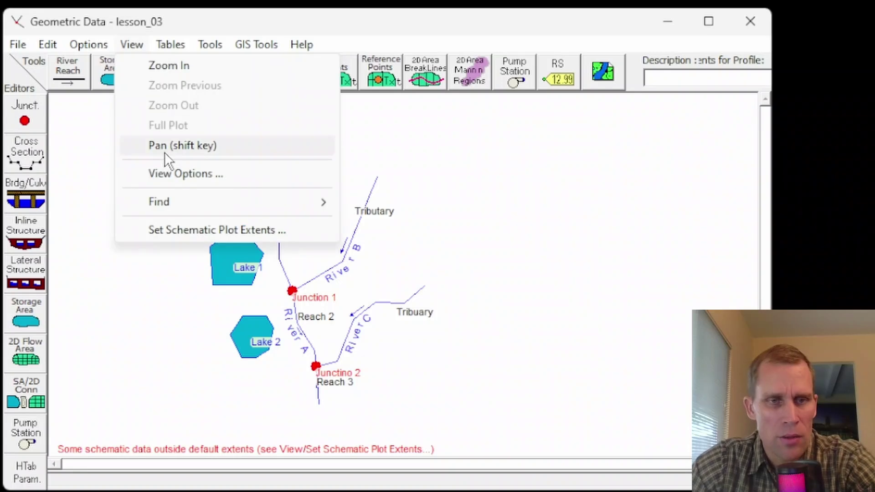
left_click(169, 146)
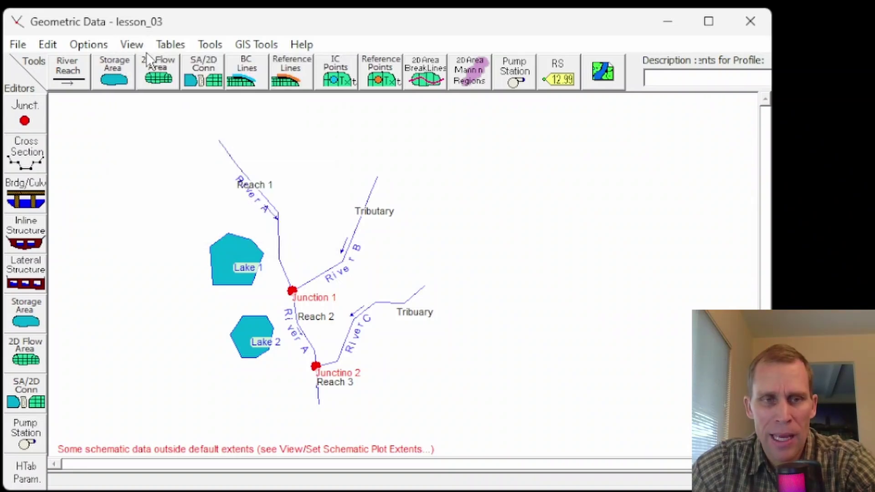
left_click(136, 44)
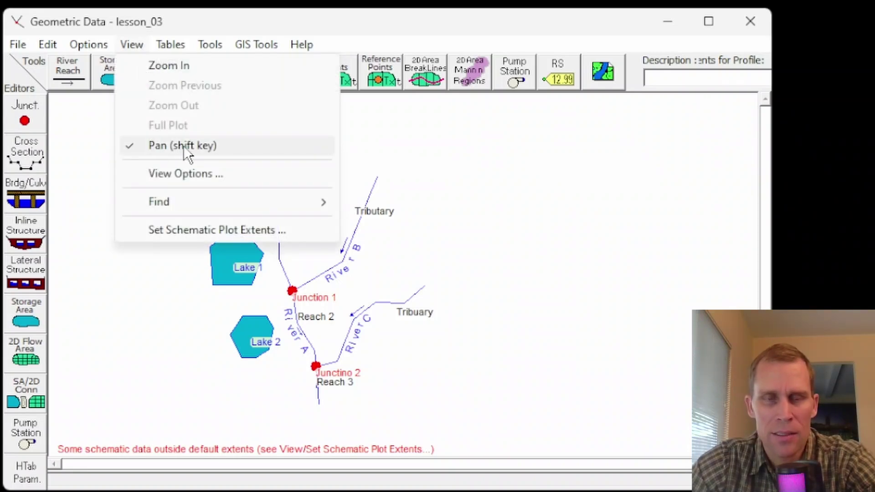
left_click_drag(416, 185, 451, 210)
scroll(311, 294, "up", 2)
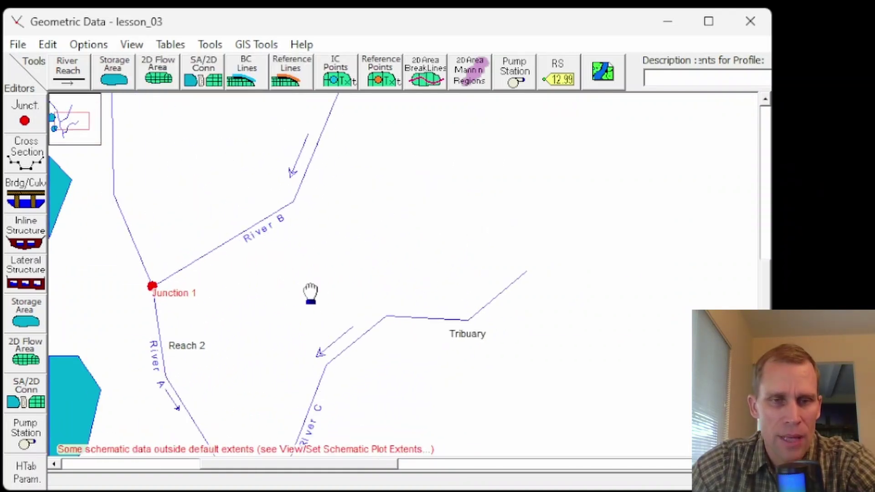
scroll(311, 294, "up", 1)
left_click_drag(264, 296, 459, 285)
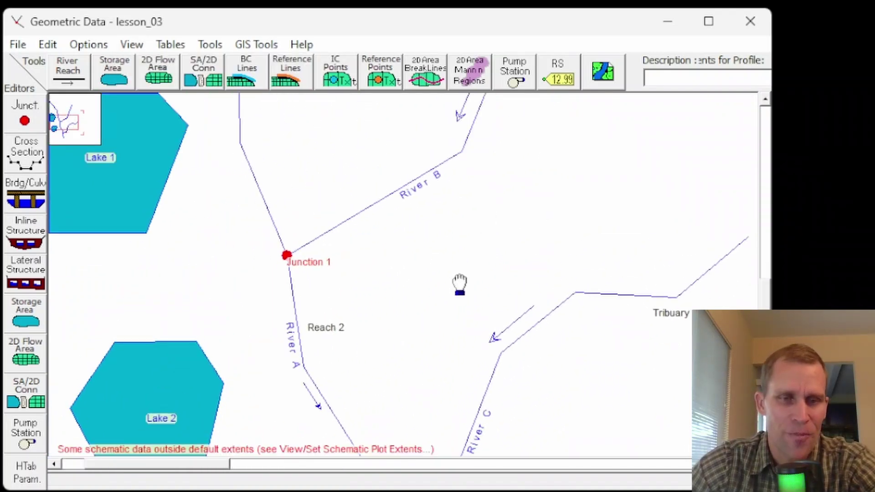
left_click(132, 44)
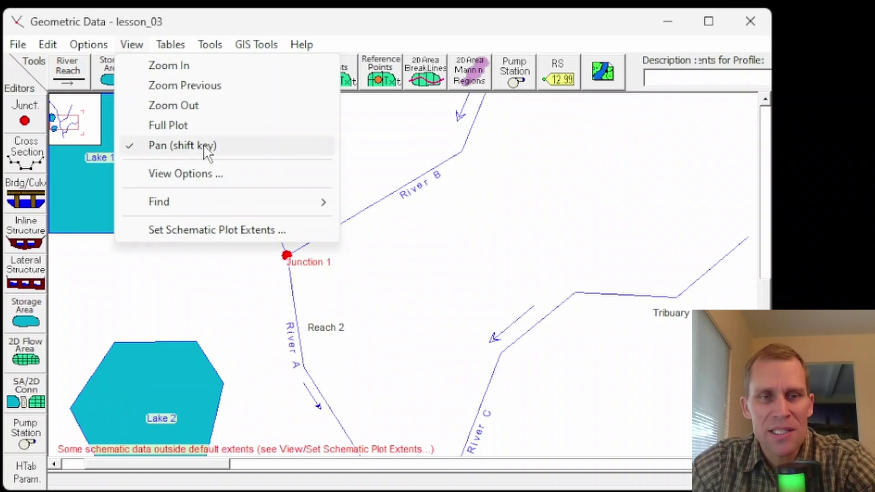
left_click(177, 148)
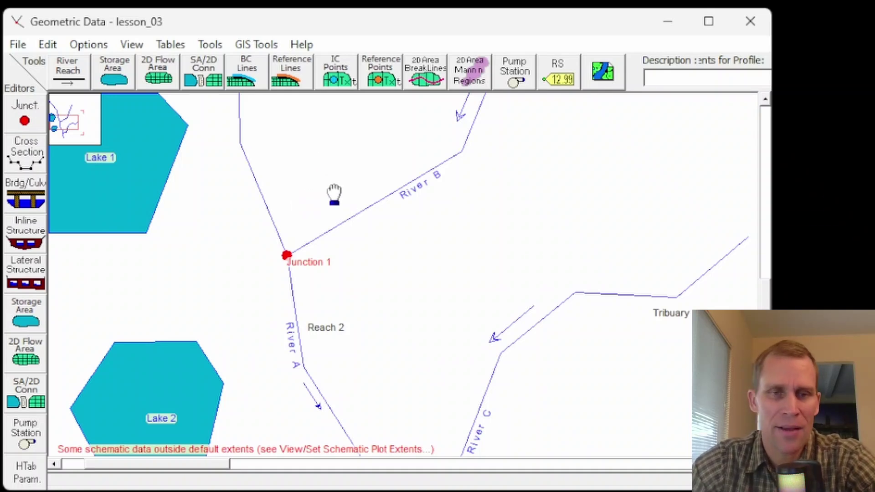
left_click_drag(334, 195, 347, 240)
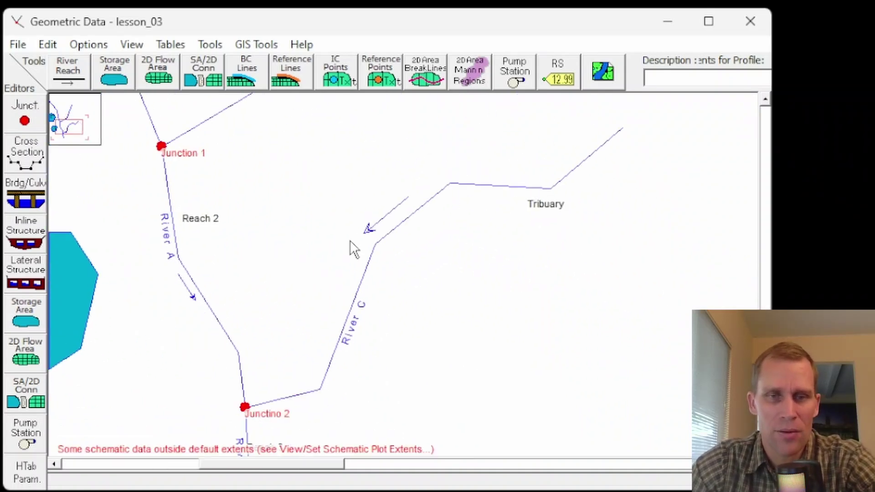
- Open Geometry Plot Options, move it aside, and toggle Bank Stations and Ineffective Area Stations
left_click(132, 45)
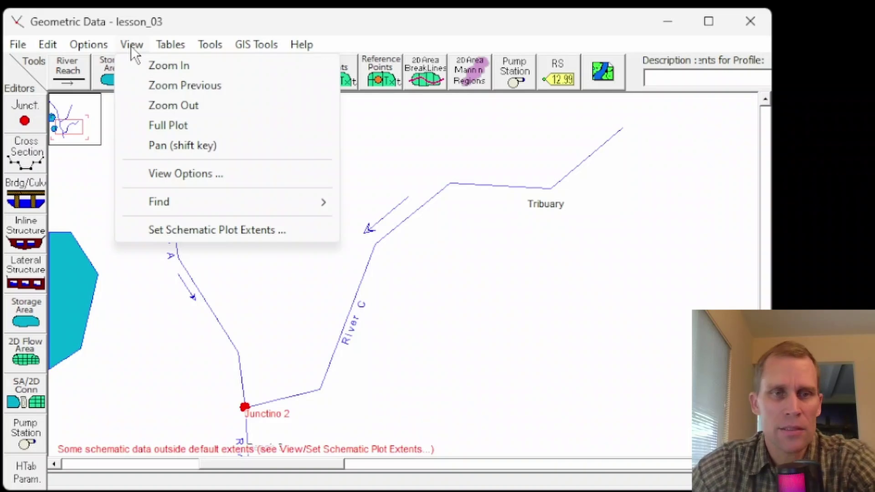
left_click(175, 173)
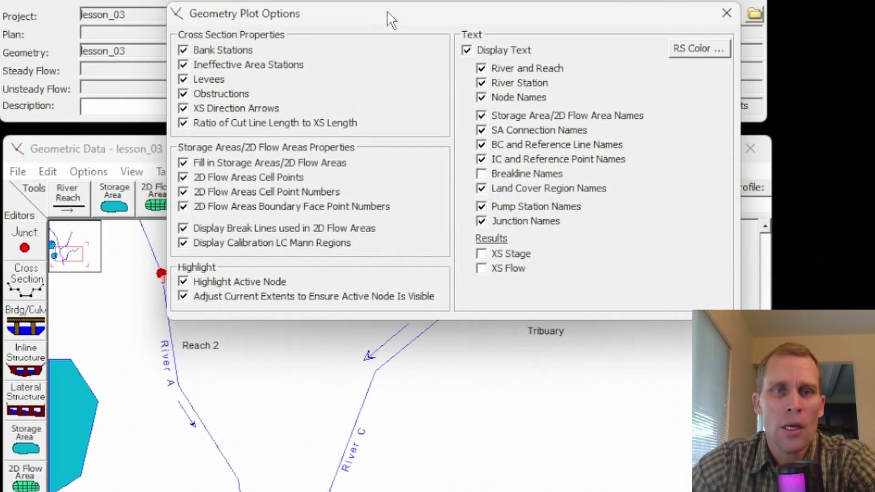
left_click_drag(387, 11, 333, 31)
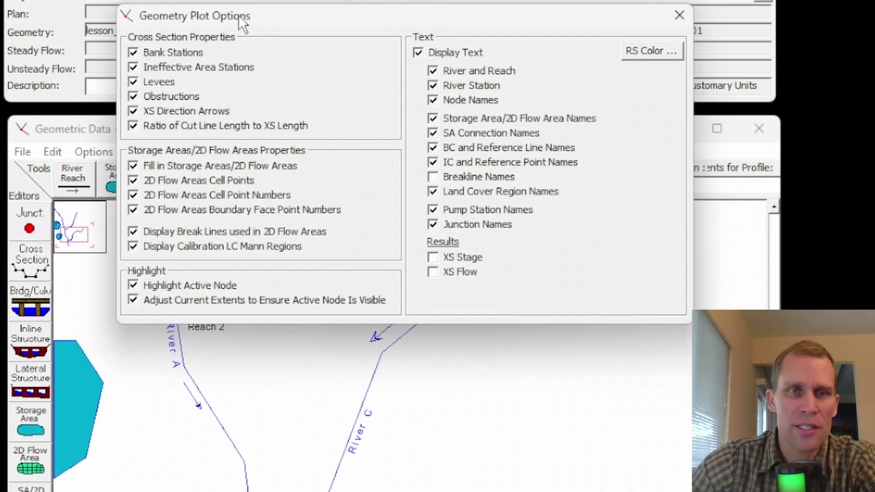
left_click_drag(238, 15, 413, 1)
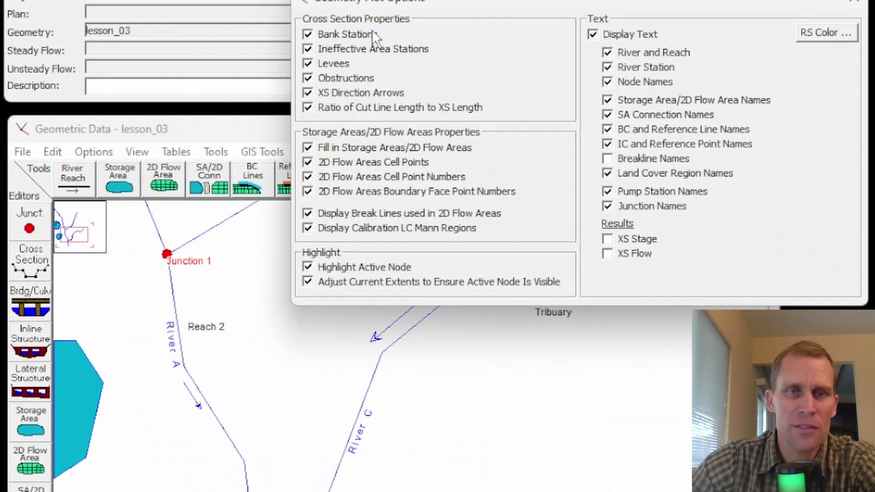
left_click(308, 36)
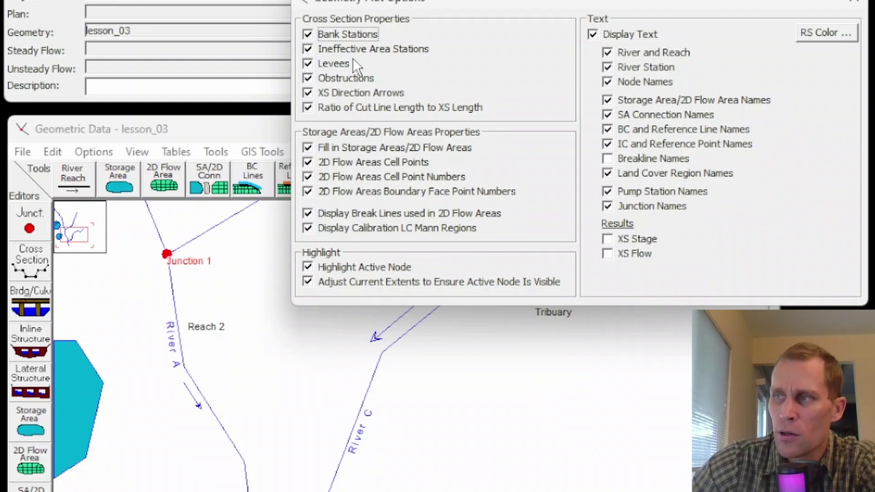
left_click(307, 50)
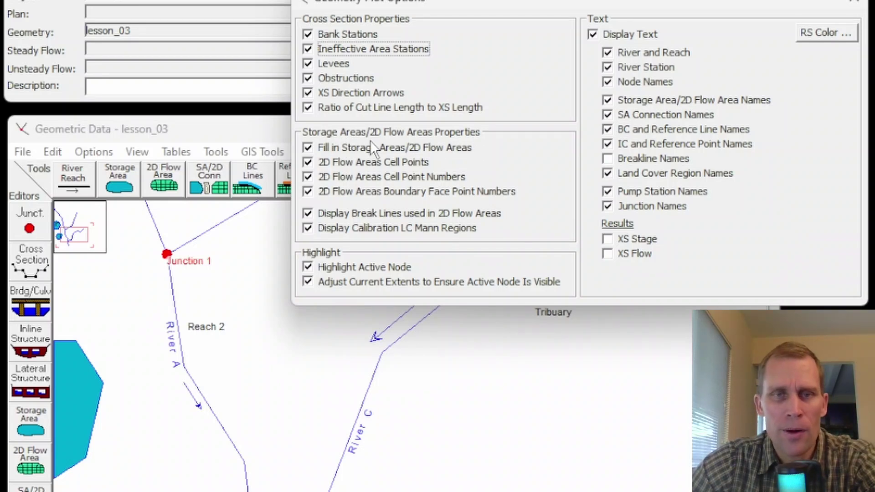
- Uncheck Fill in Storage Areas/2D Flow Areas, close Geometry Plot Options, and pan to Lake 2
left_click(308, 148)
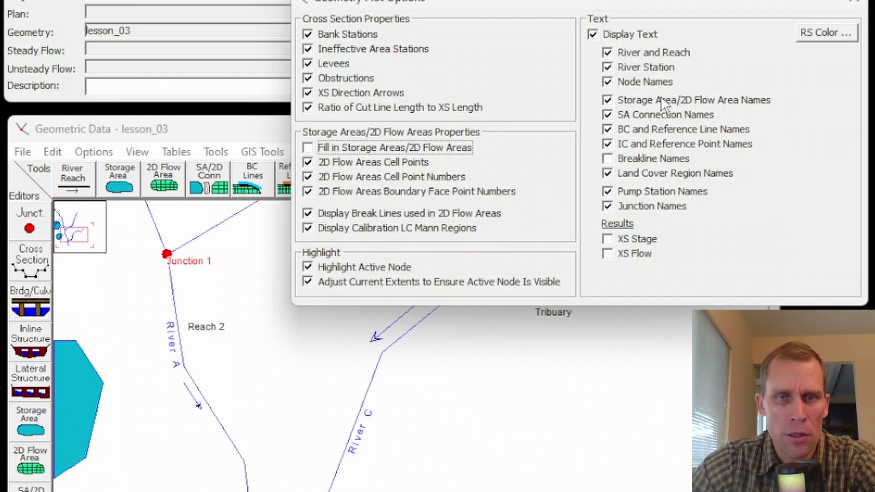
left_click(853, 2)
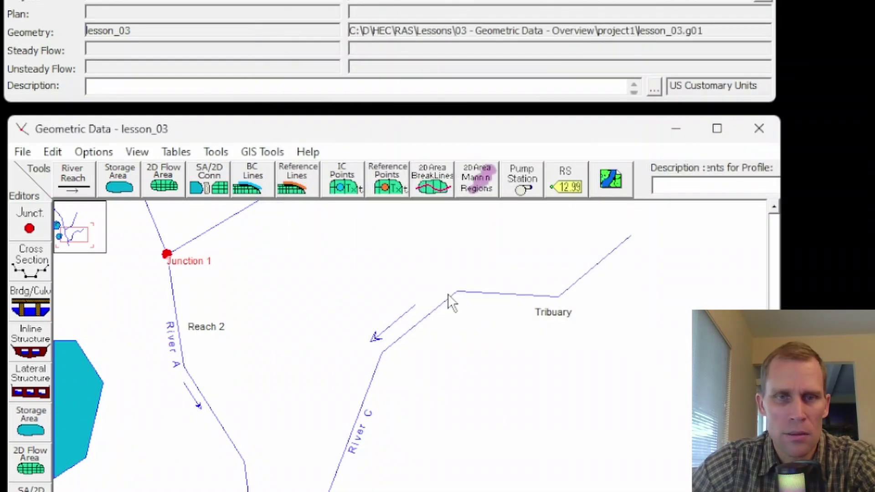
left_click_drag(289, 317, 482, 303)
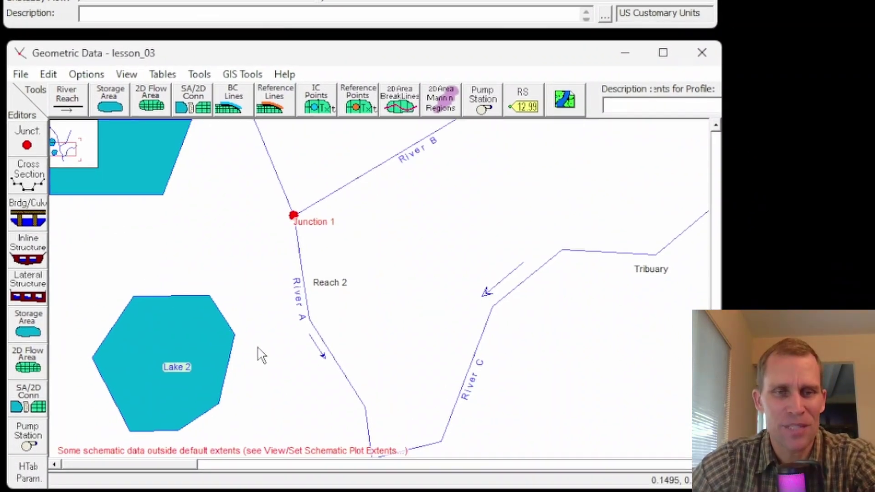
- Toggle Display Text in View Options, close the dialog, and pan to show Junction 1 and both lakes
left_click(126, 75)
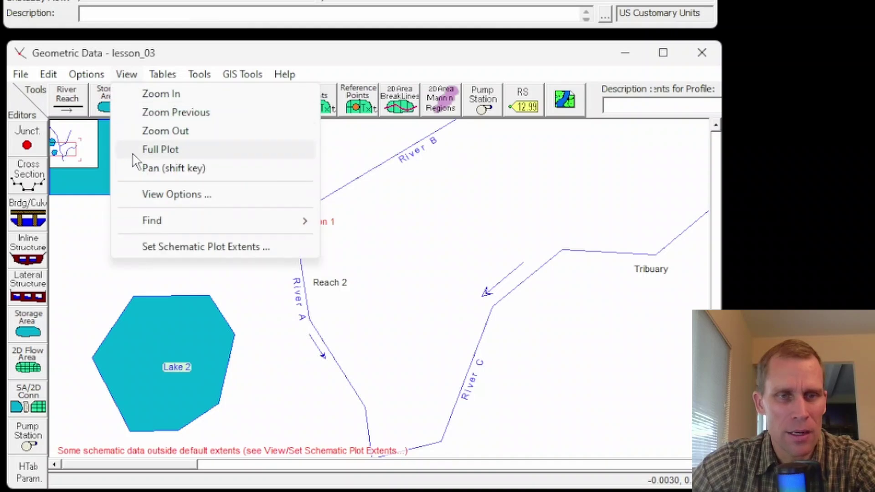
left_click(167, 195)
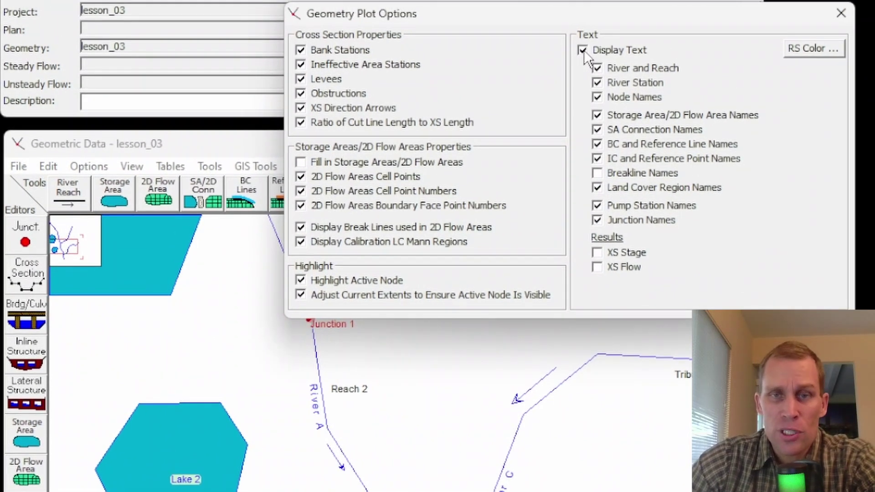
left_click(568, 17)
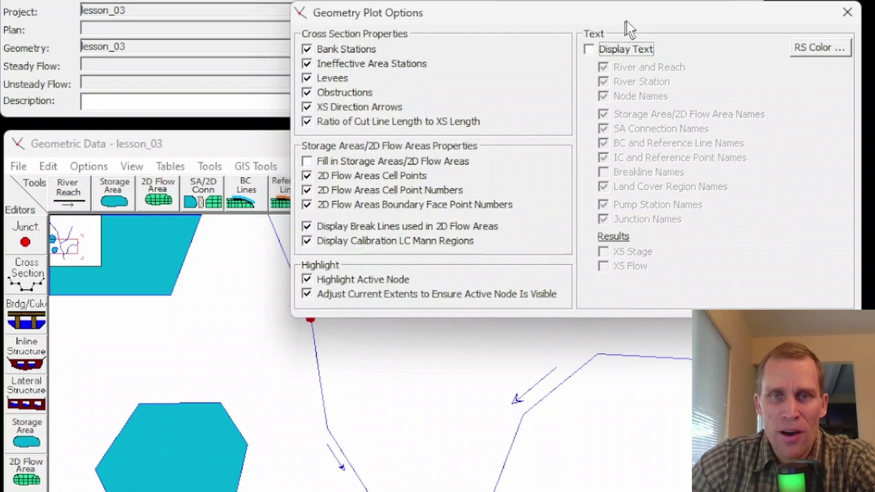
left_click_drag(622, 23, 678, 0)
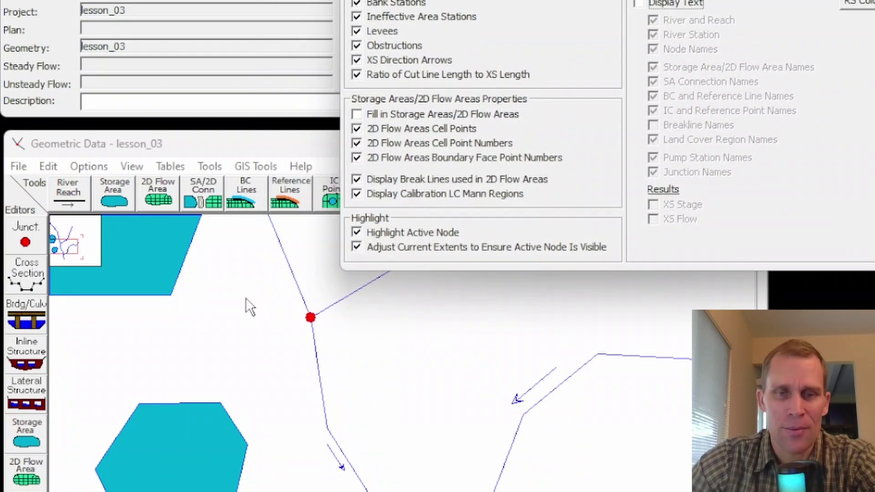
left_click(638, 4)
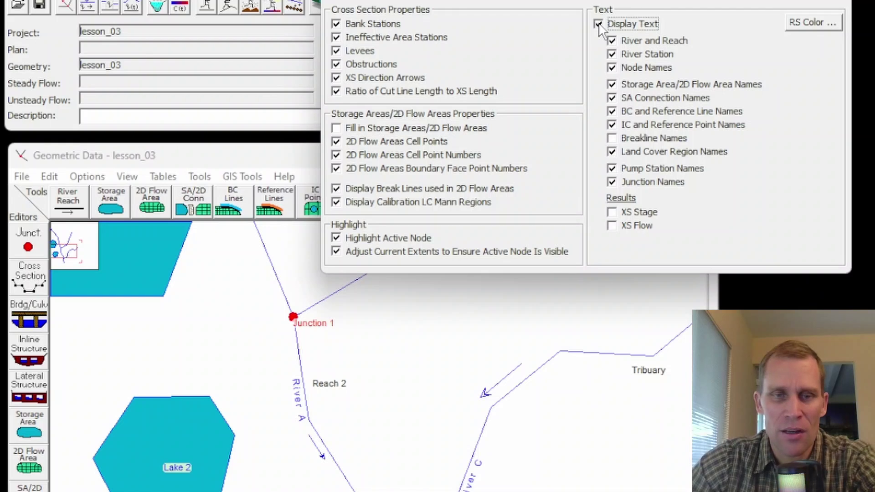
left_click(599, 24)
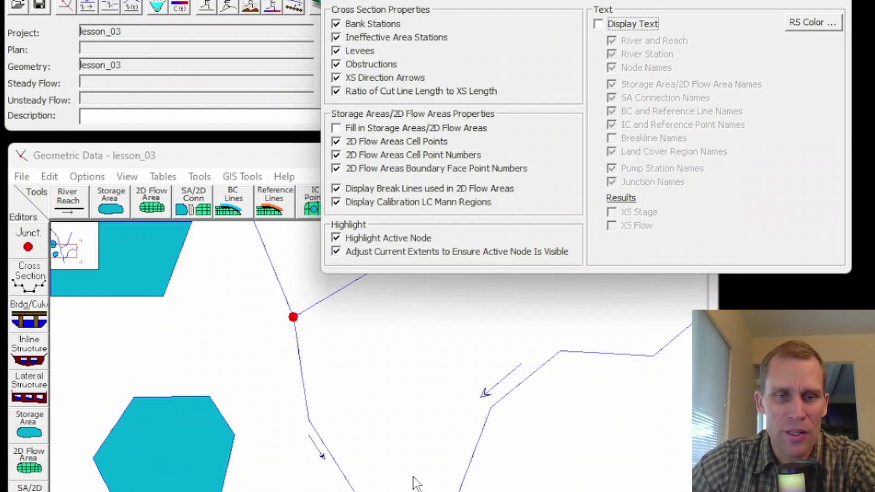
key("Return")
left_click_drag(289, 304, 341, 360)
left_click_drag(404, 345, 359, 392)
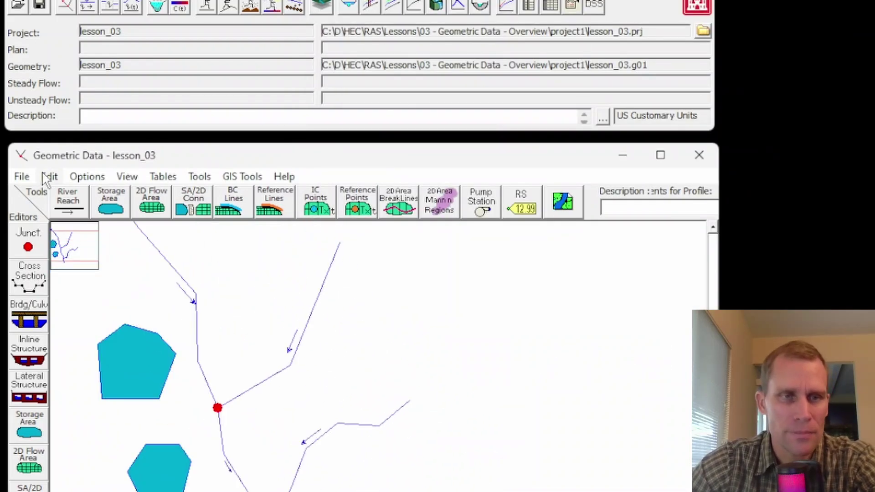
- Reopen View Options and leave Display Text, River and Reach, and Storage Area Names all checked
left_click(126, 176)
left_click(168, 297)
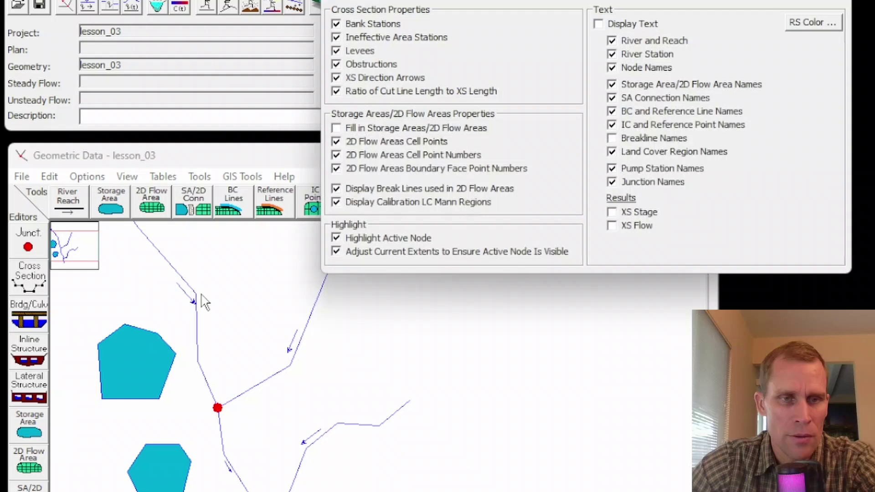
left_click(599, 23)
left_click(598, 23)
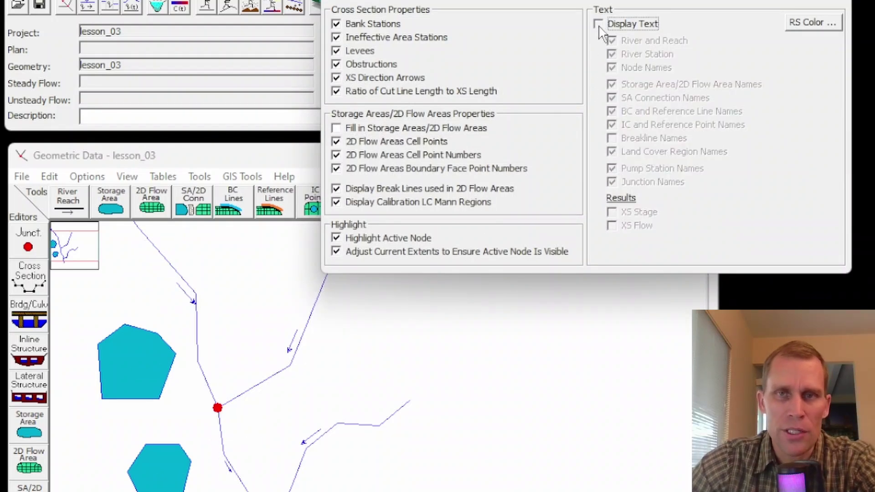
left_click(599, 26)
left_click(612, 41)
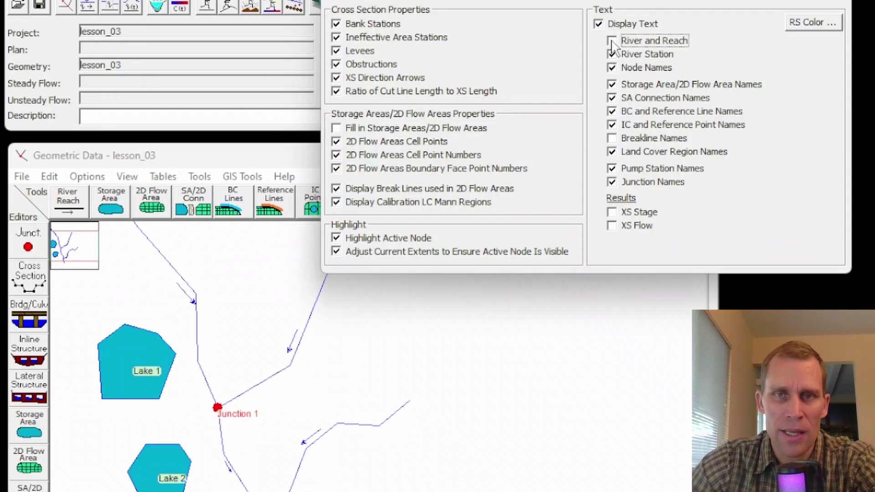
left_click(612, 41)
left_click(611, 85)
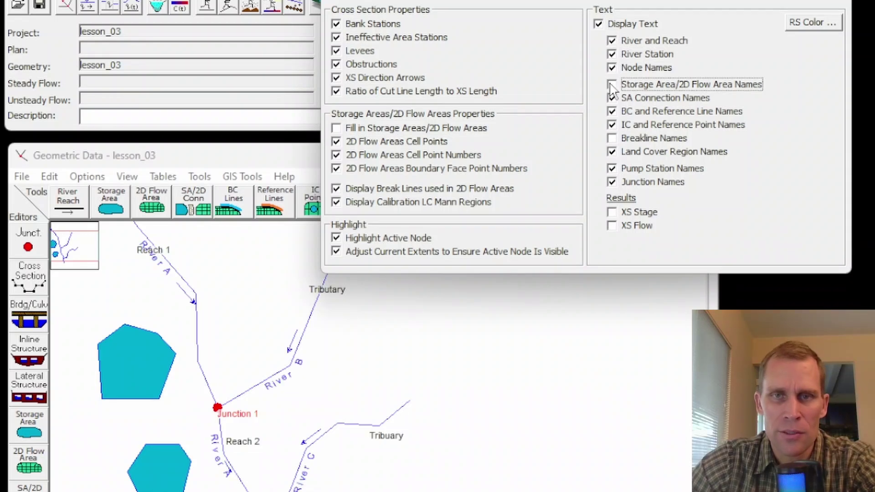
left_click(612, 86)
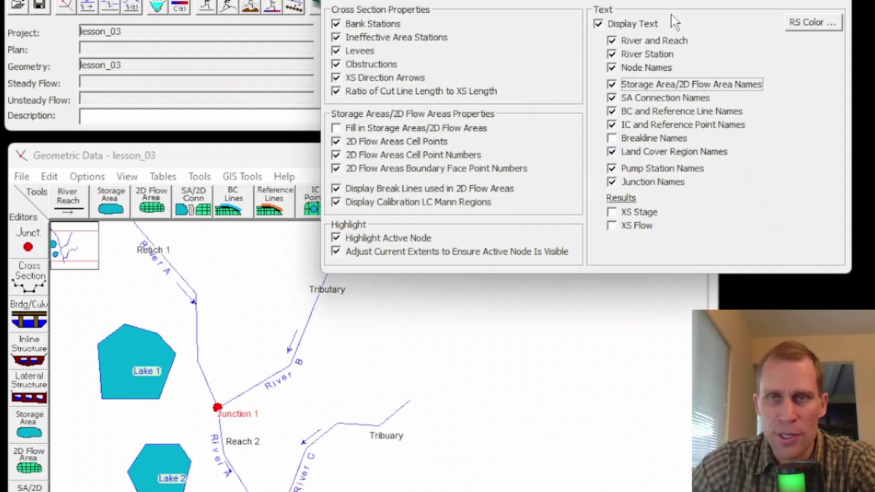
key("Escape")
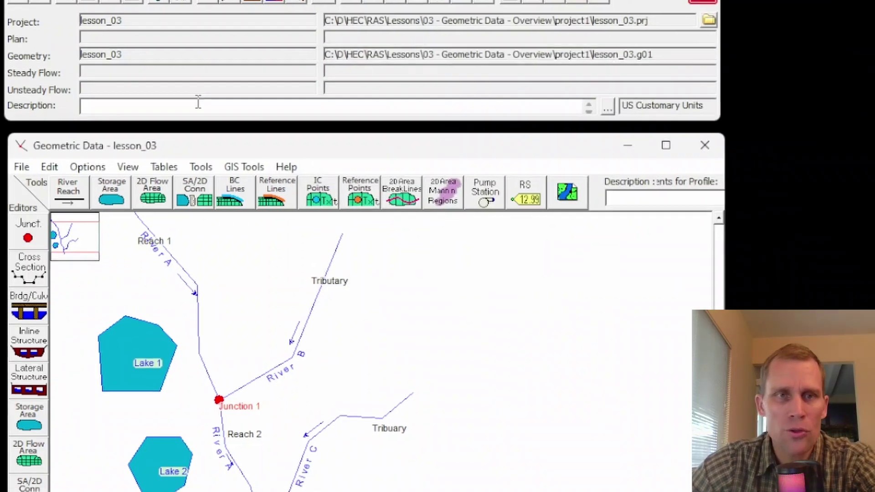
- Box-zoom the overview map near Junction 1 and Lake 1, then pan toward River C's Tributary
left_click(127, 177)
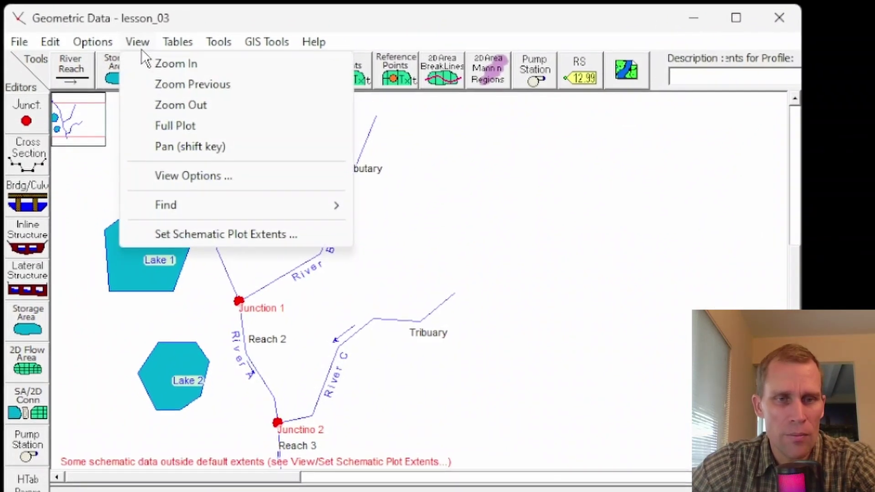
left_click(75, 127)
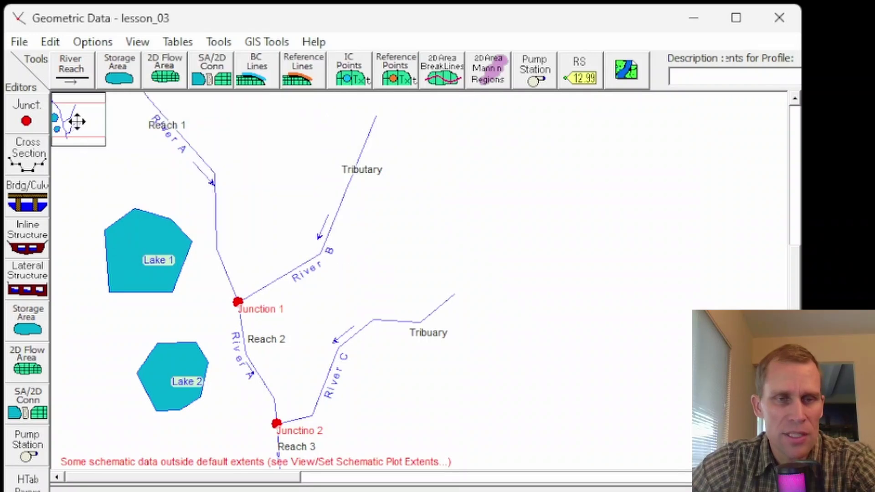
left_click_drag(65, 111, 84, 132)
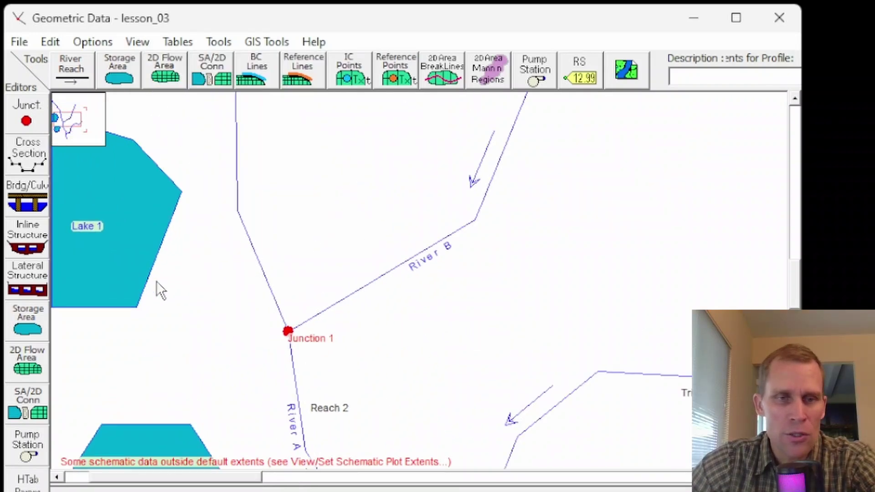
scroll(157, 281, "up", 1)
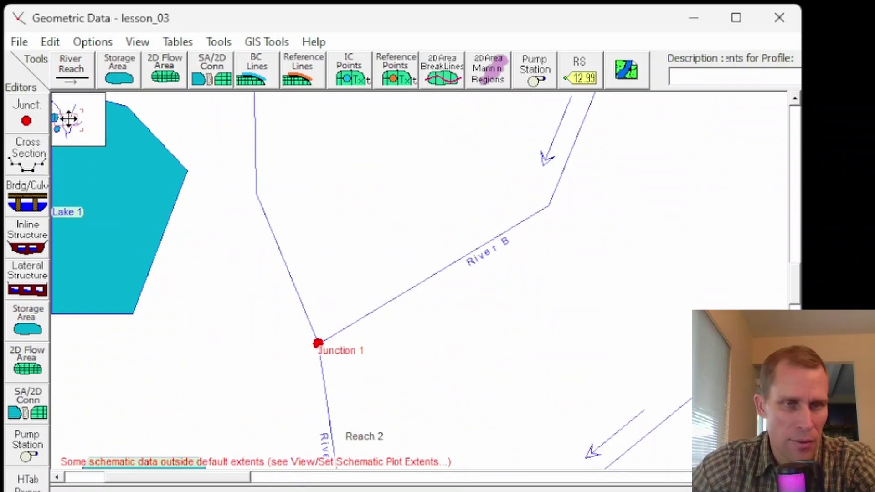
mouse_move(70, 121)
left_mouse_down()
mouse_move(68, 113)
mouse_move(60, 125)
mouse_move(74, 121)
left_mouse_up()
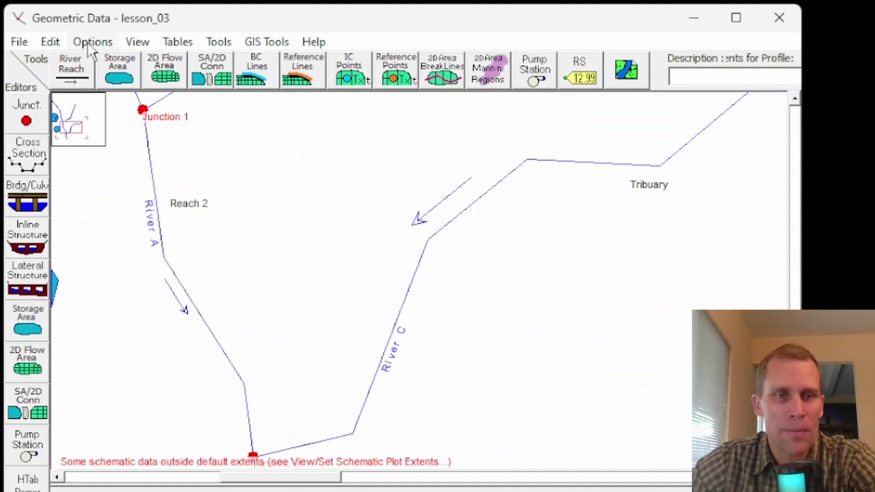
- Find Reach 3 of River A so the schematic centres on it with the reach circled
left_click(136, 42)
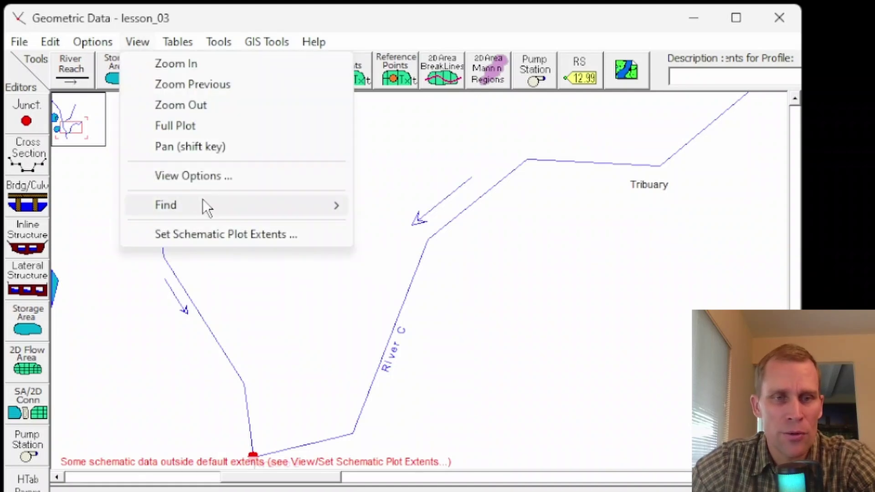
mouse_move(206, 209)
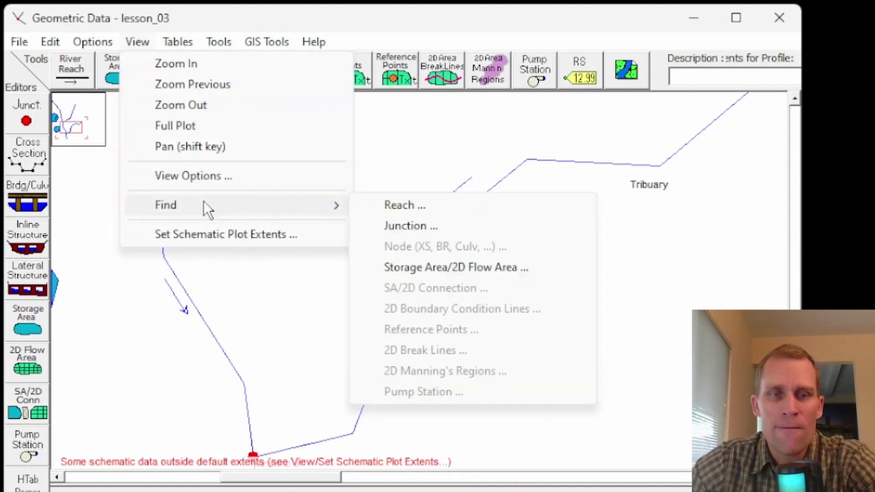
left_click(411, 206)
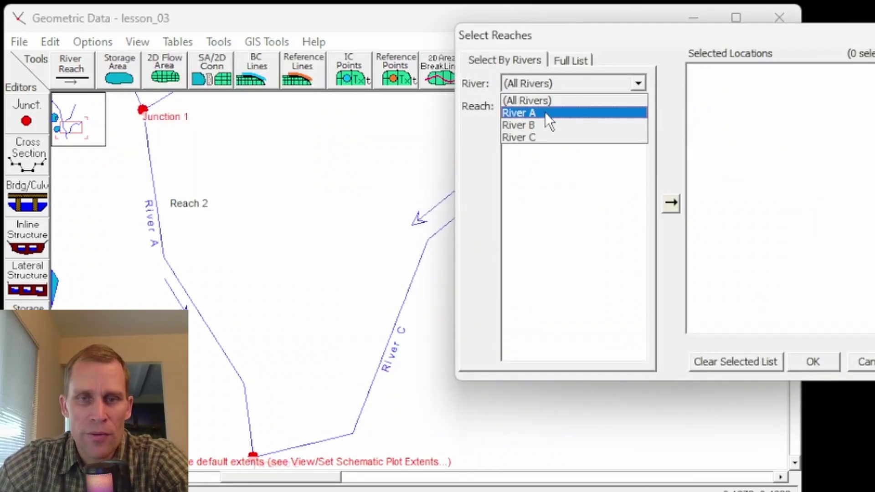
left_click(544, 112)
left_click(547, 129)
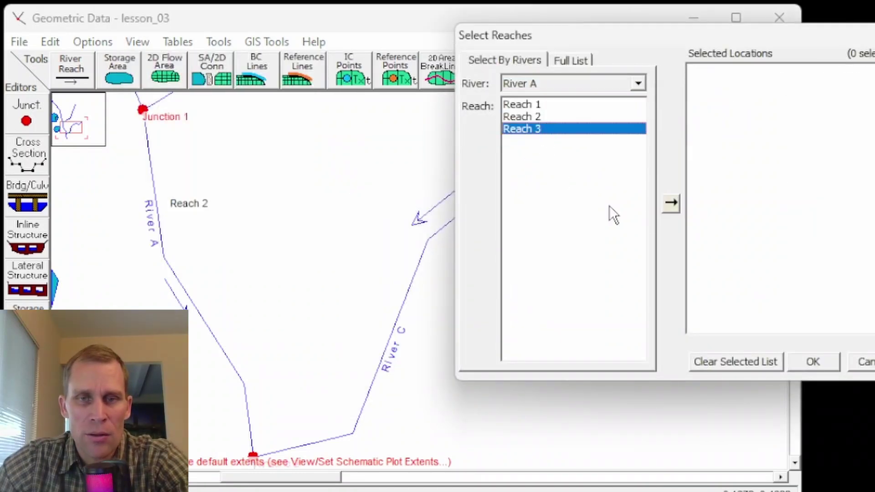
left_click(669, 205)
left_click(816, 360)
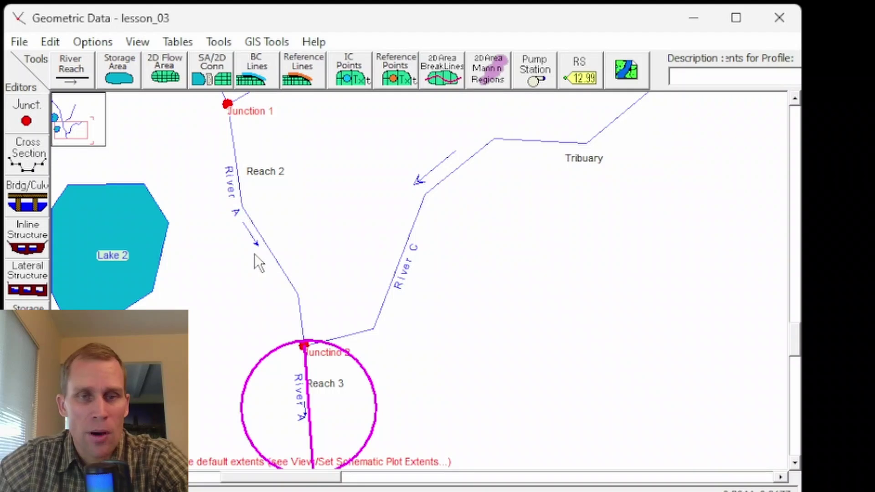
left_click(135, 42)
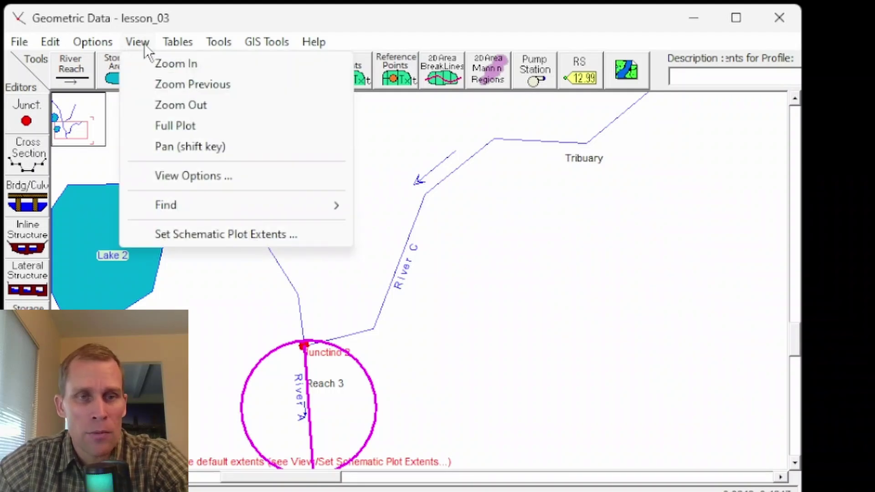
mouse_move(181, 210)
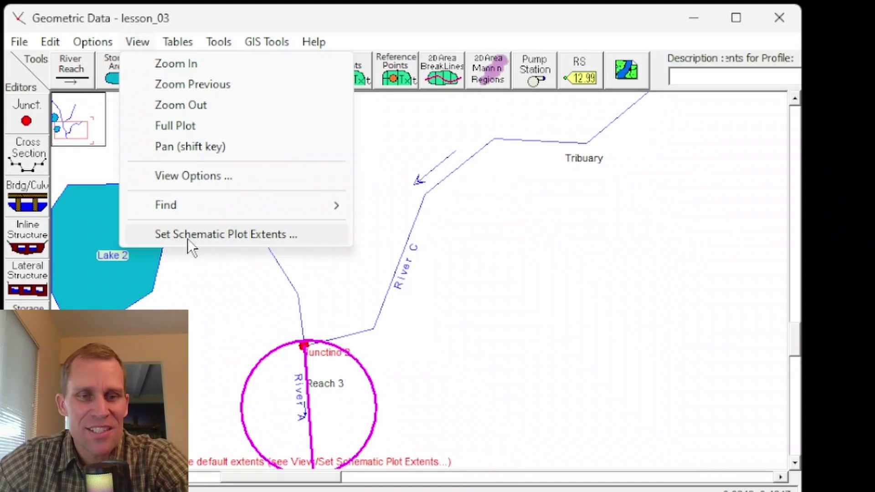
- Set the schematic plot extents to the computed data extents and apply them
left_click(203, 235)
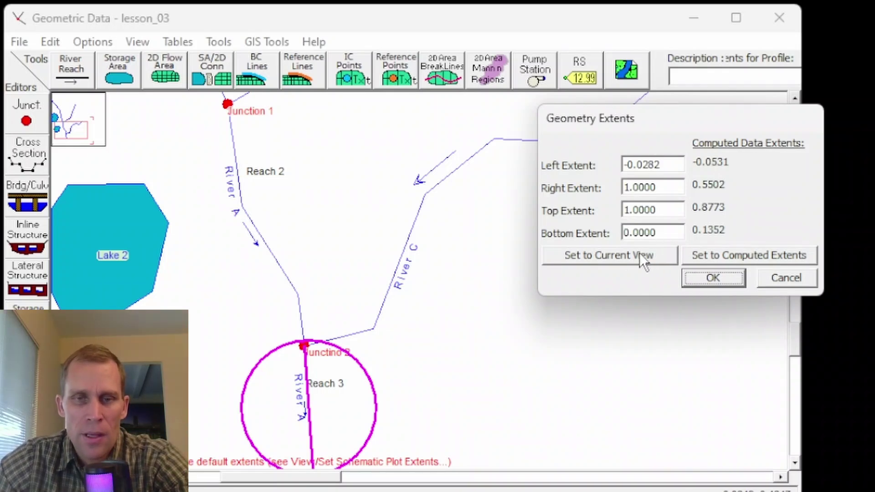
left_click(611, 258)
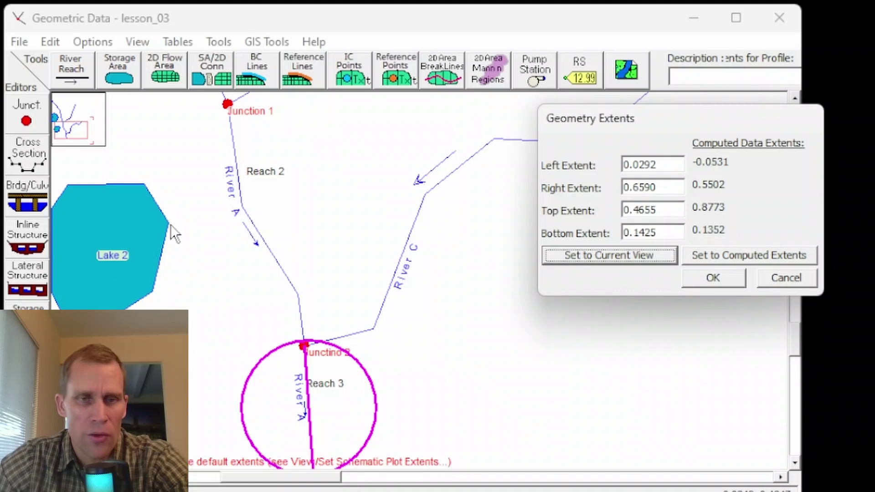
left_click(724, 260)
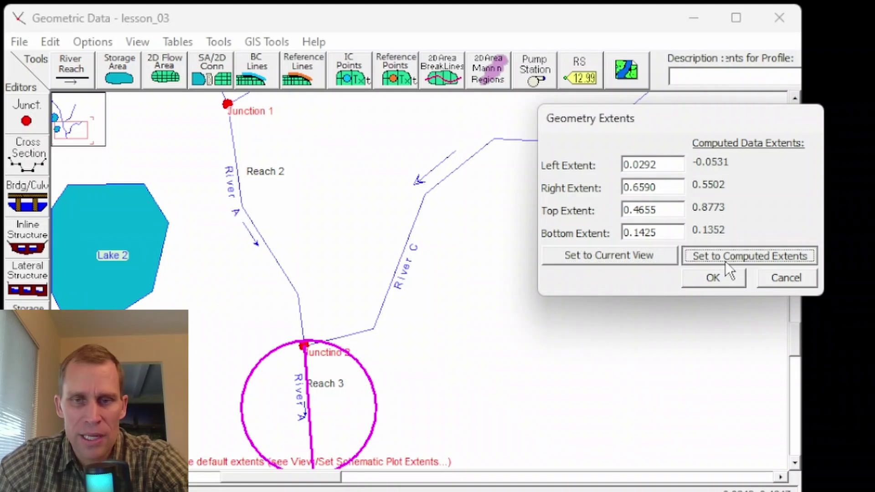
left_click(714, 278)
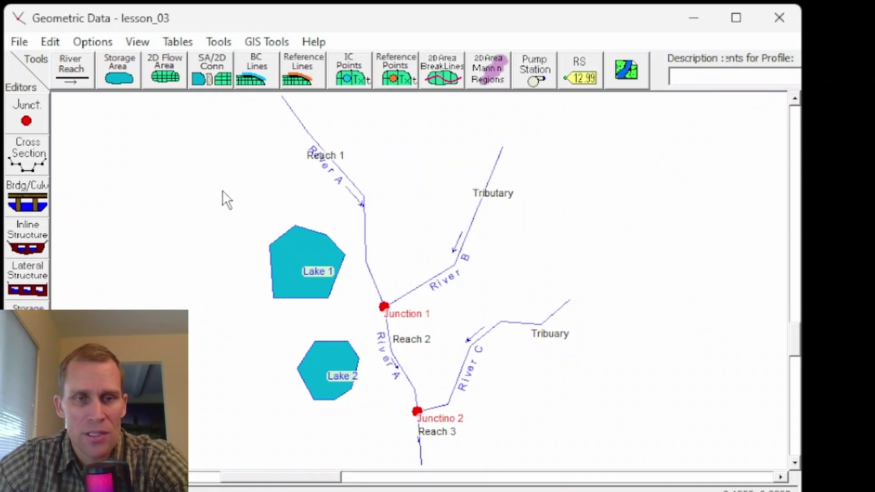
- Change the schematic plot Left Extent to -0.09 and apply it
left_click(136, 38)
left_click(196, 234)
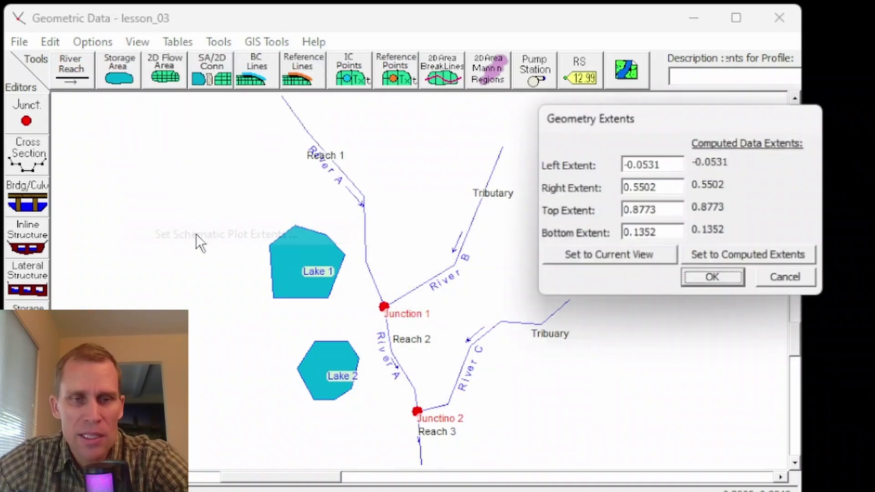
left_click_drag(642, 165, 708, 184)
key("BackSpace")
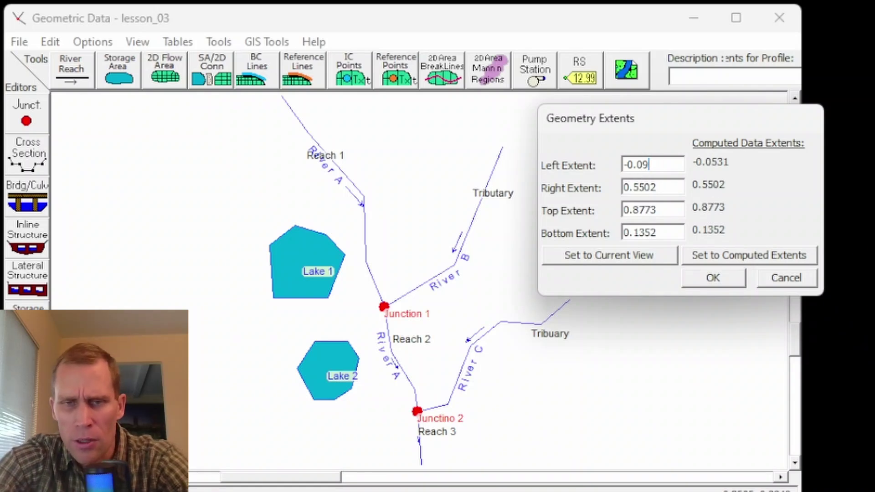
left_click(702, 276)
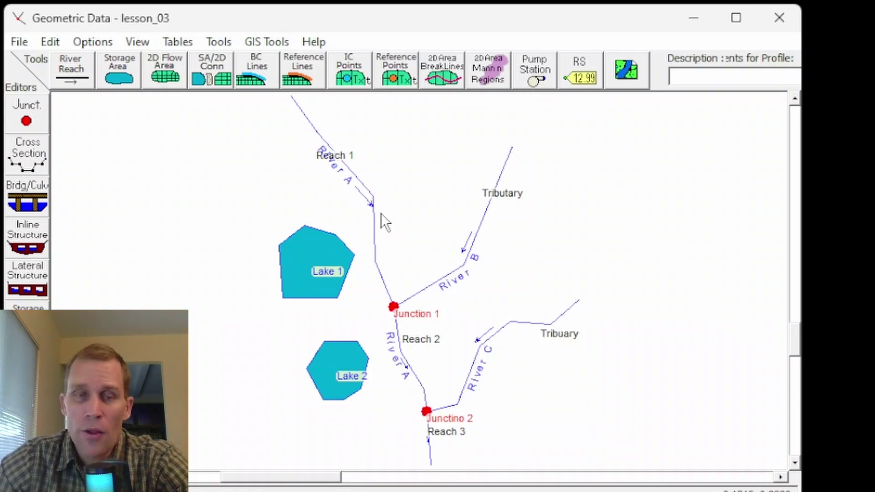
left_click(133, 44)
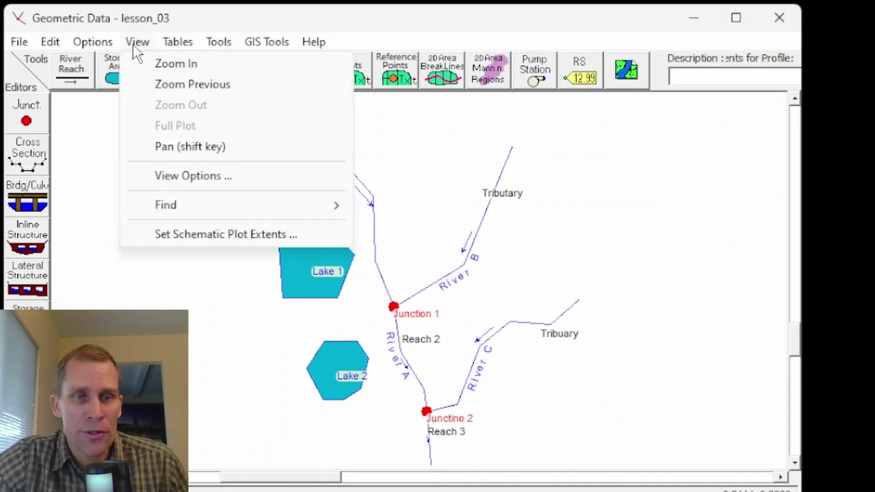
left_click(135, 44)
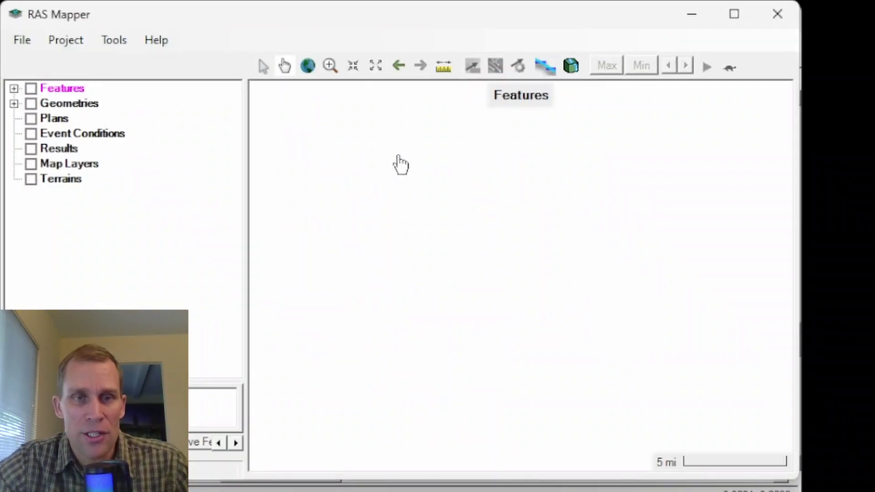
left_click(775, 16)
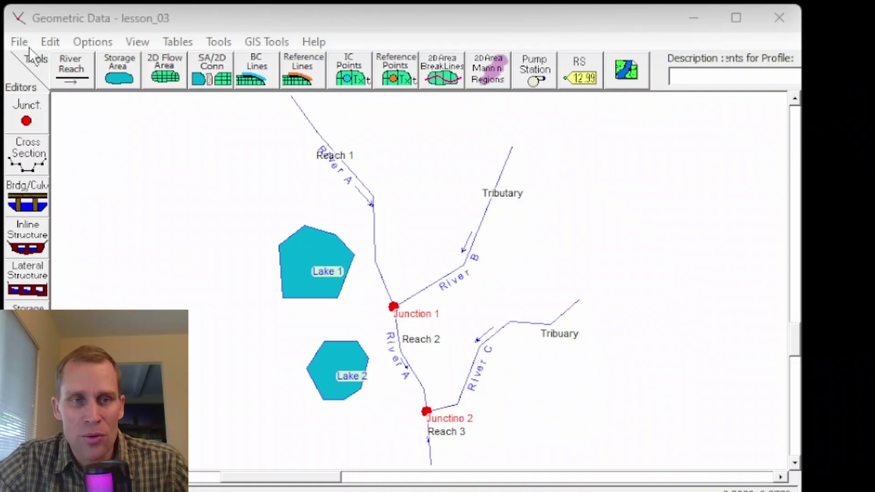
left_click(80, 46)
left_click(85, 58)
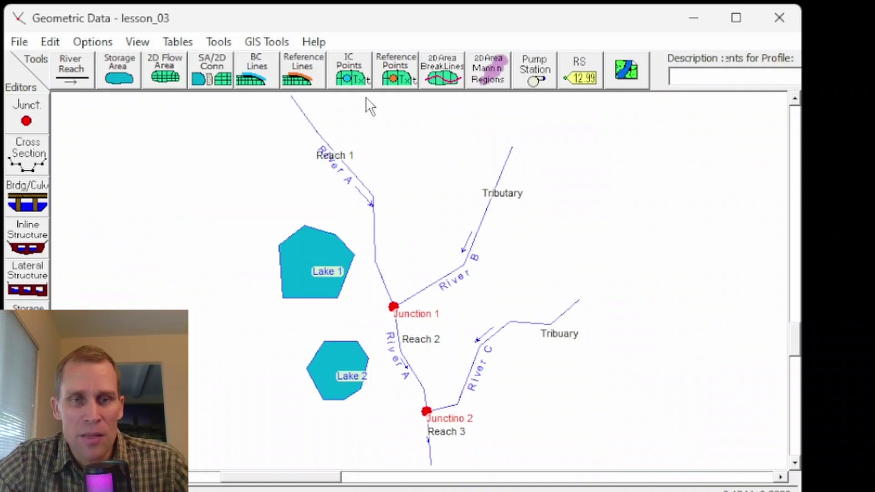